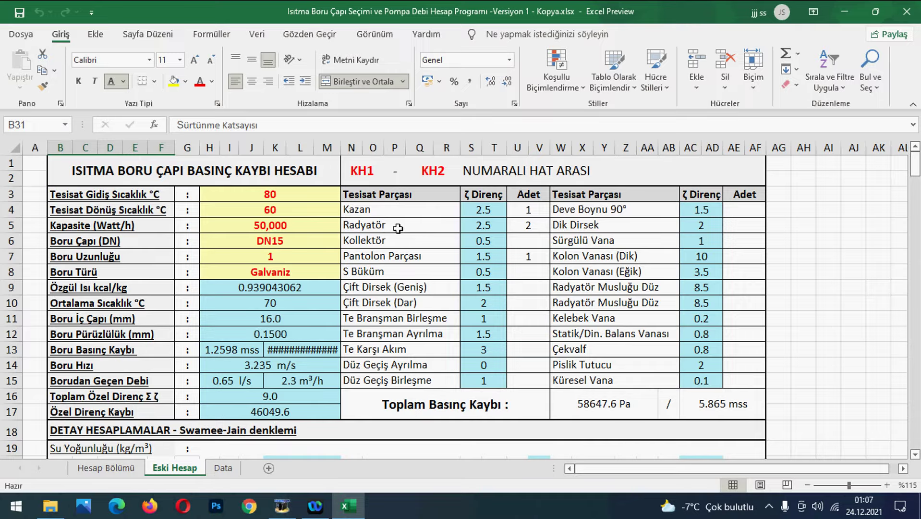
# Review the pressure loss calculations on the Eski Hesap sheet and the main input table on the Hesap Bölümü sheet.
pyautogui.scroll(-8, 345, 268)
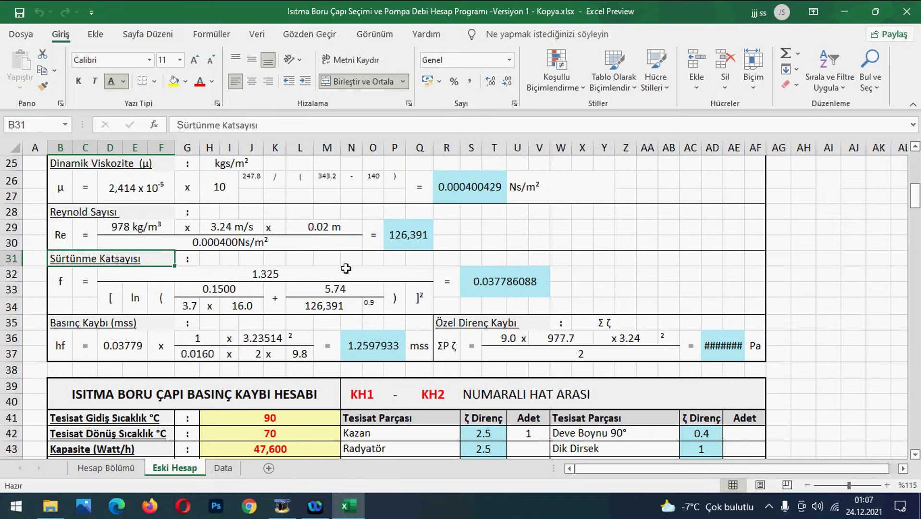
pyautogui.scroll(8, 305, 356)
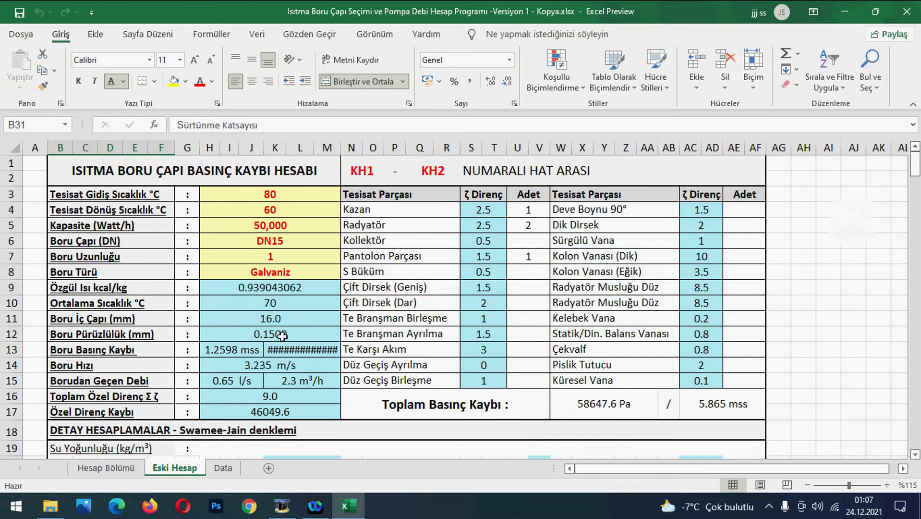
pyautogui.click(112, 470)
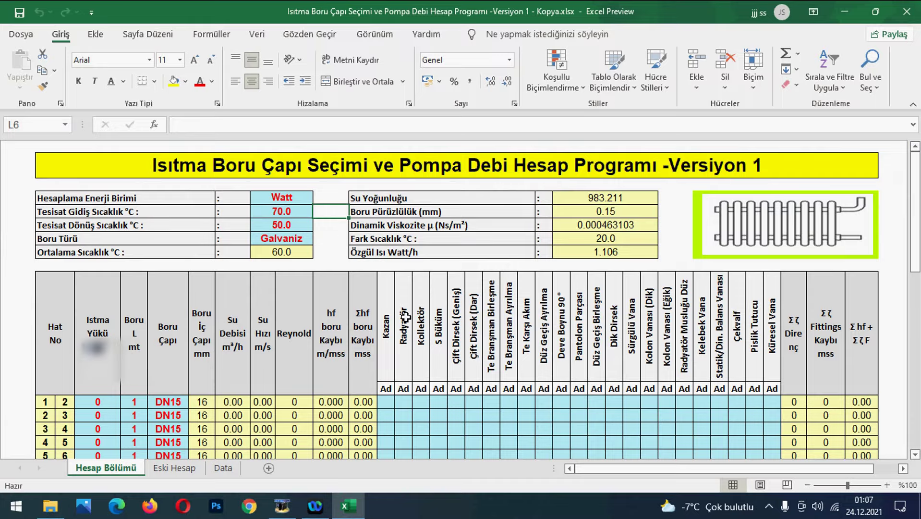
pyautogui.scroll(-1, 401, 318)
pyautogui.scroll(1, 396, 319)
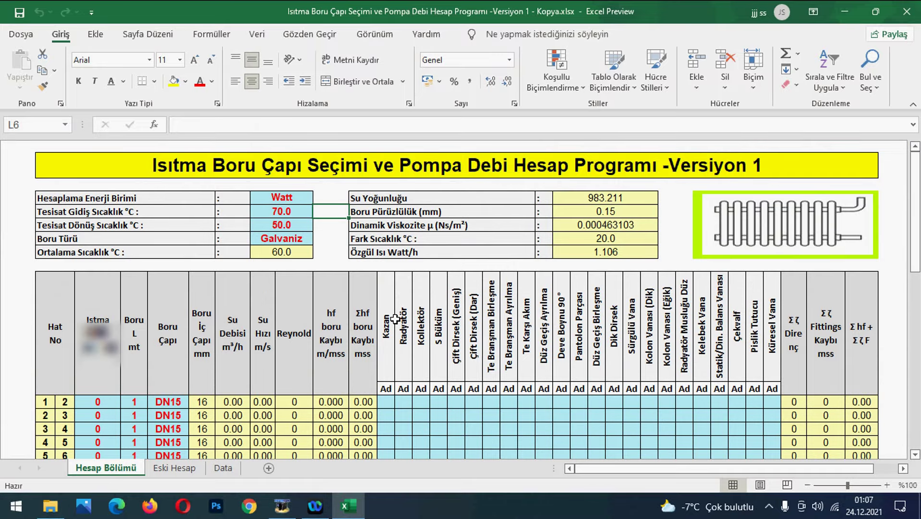
pyautogui.scroll(-1, 395, 319)
pyautogui.scroll(1, 385, 346)
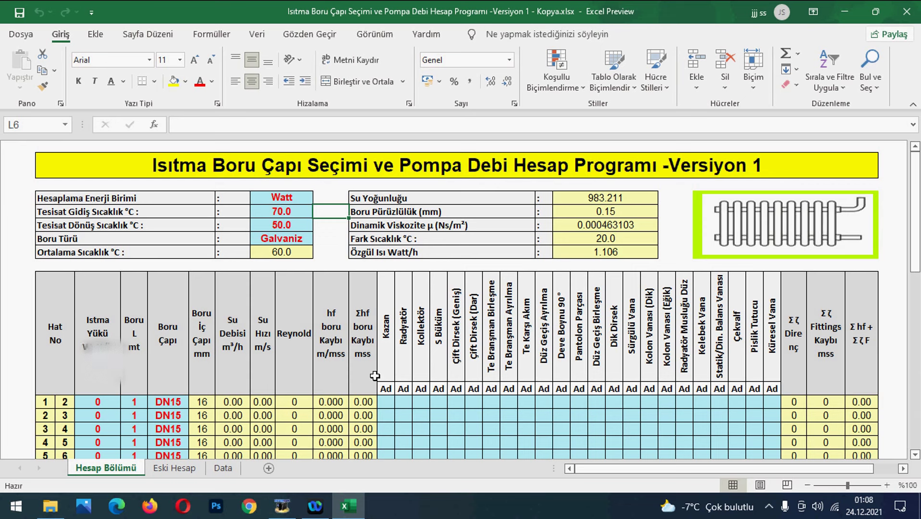
pyautogui.click(403, 355)
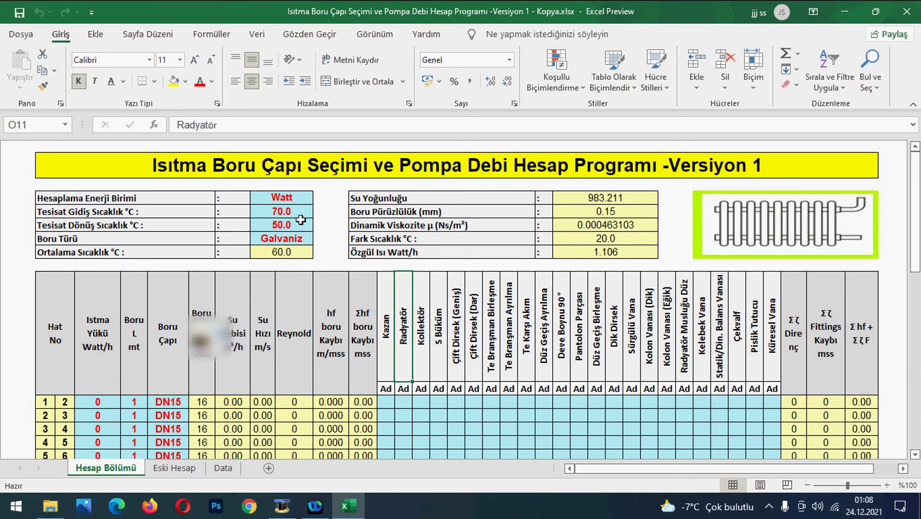
# Switch the calculation energy unit (Hesaplama Enerji Birimi) to Kcal and back to Watt.
pyautogui.click(303, 197)
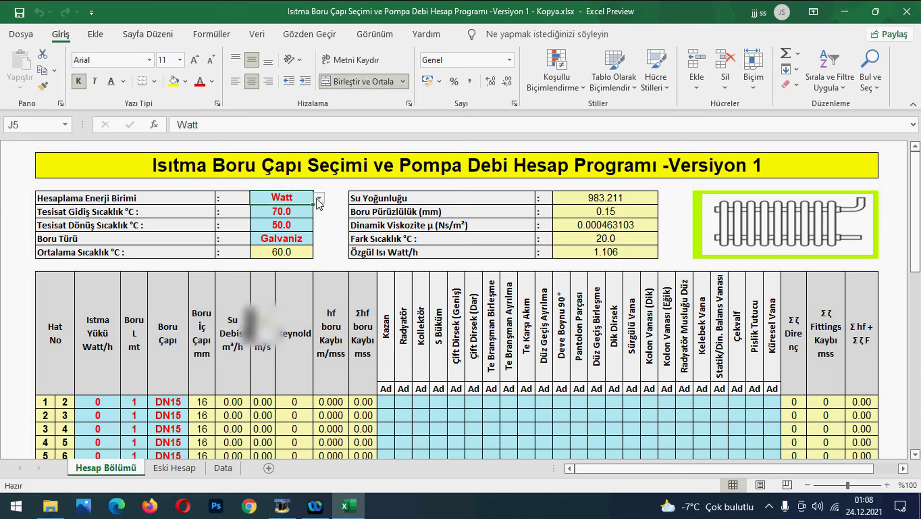
pyautogui.click(319, 197)
pyautogui.click(309, 218)
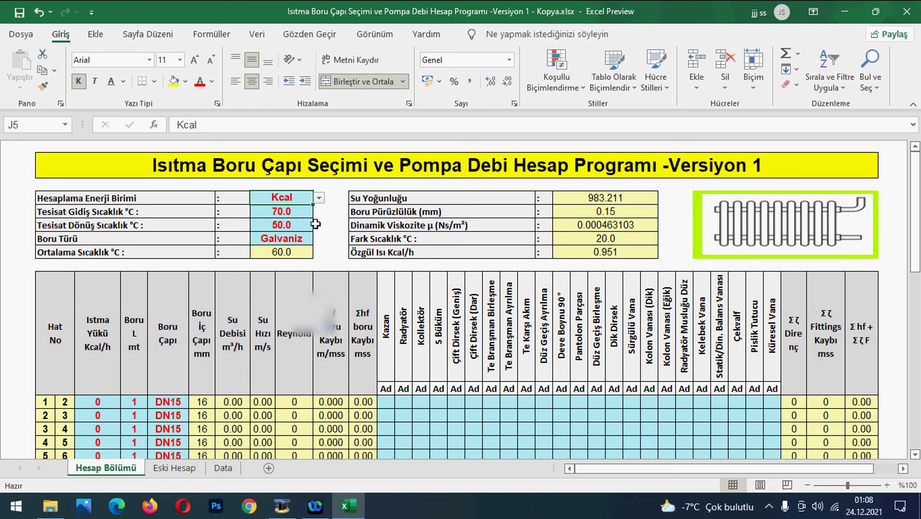
pyautogui.click(319, 197)
pyautogui.click(311, 212)
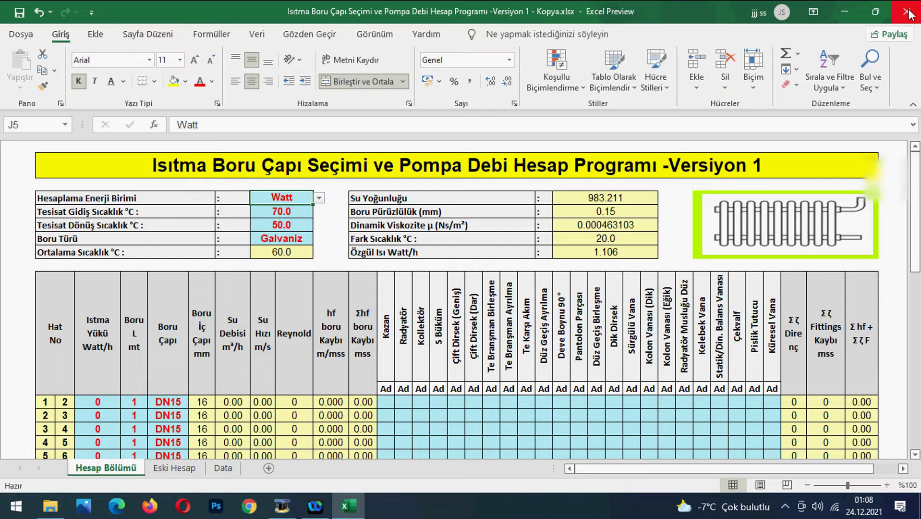
# Create a copy of the Hesap Bölümü sheet placed before the original and return to the original sheet.
pyautogui.scroll(-10, 430, 307)
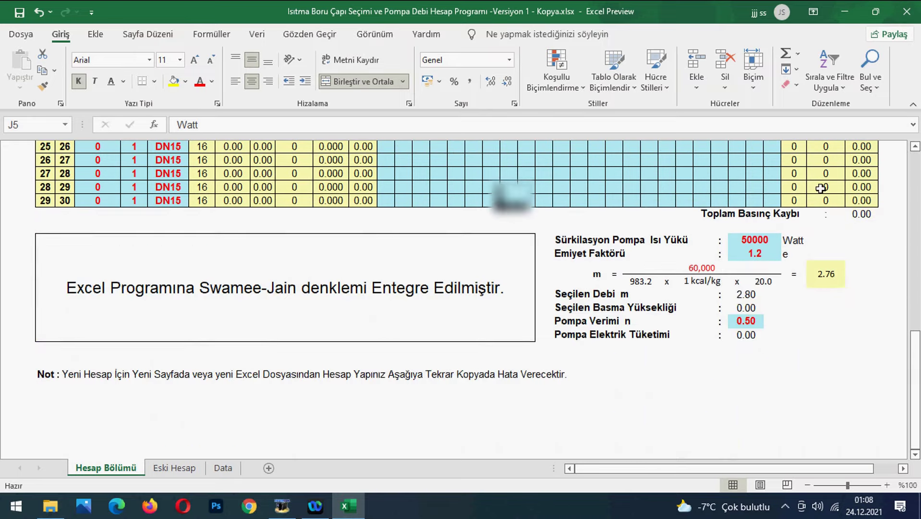
pyautogui.scroll(15, 822, 188)
pyautogui.scroll(-2, 874, 72)
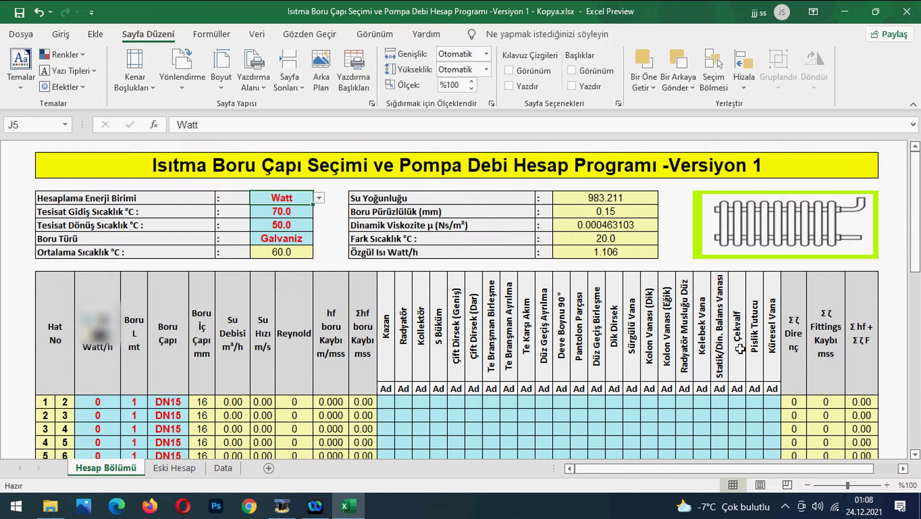
pyautogui.rightClick(117, 468)
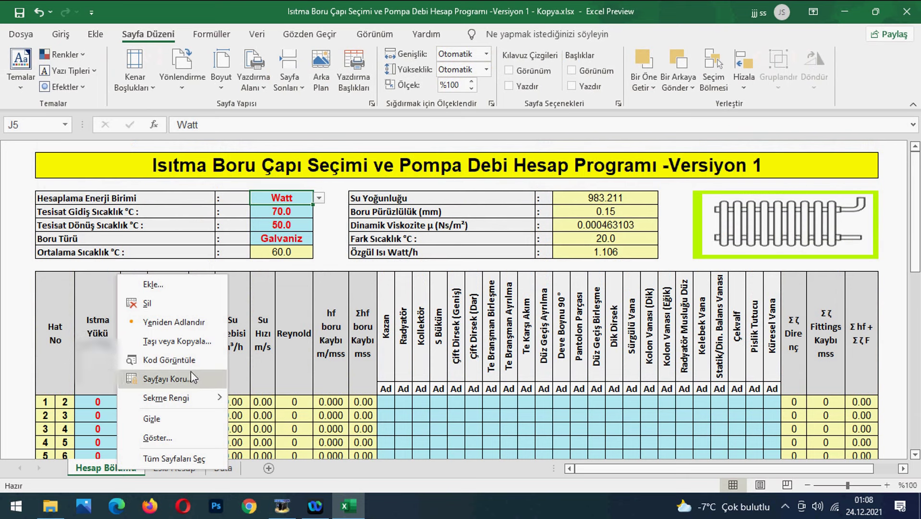
pyautogui.click(189, 340)
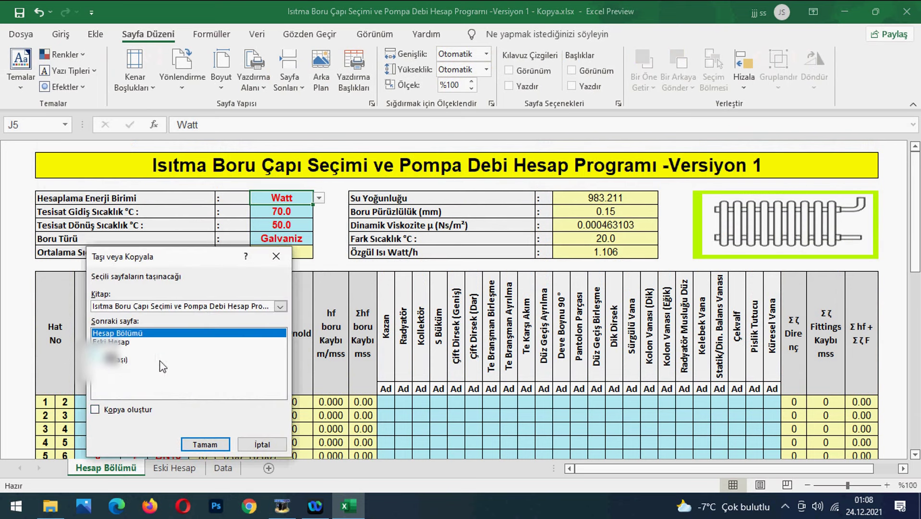
pyautogui.click(116, 411)
pyautogui.click(205, 444)
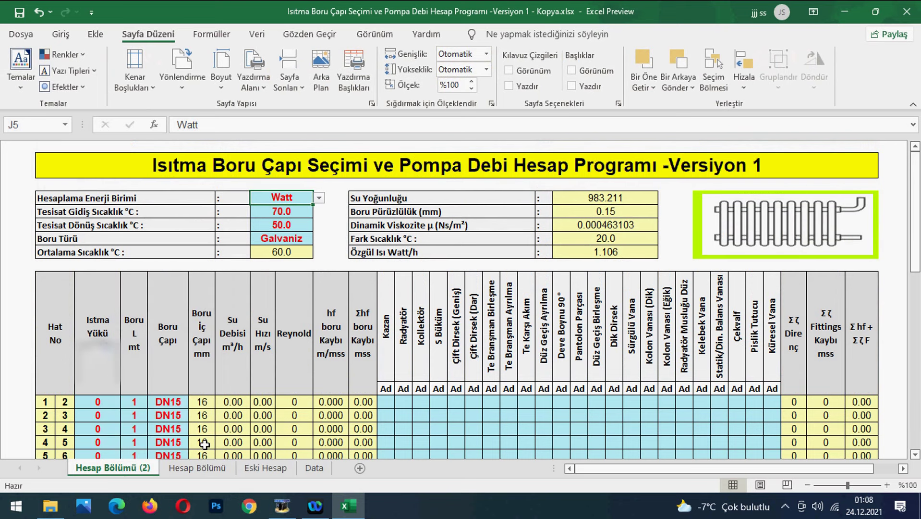
pyautogui.hotkey('ctrl', 'pagedown')
pyautogui.hotkey('ctrl', 'z')
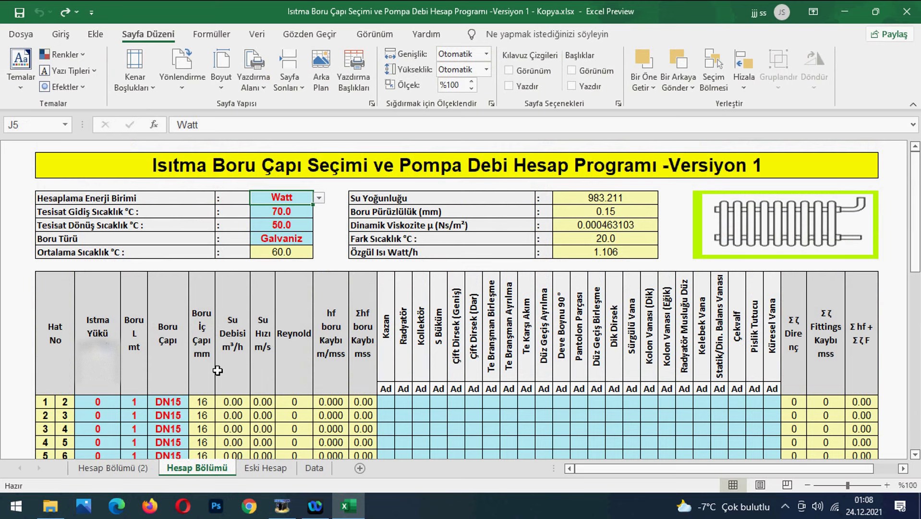
# Close the workbook without saving the changes and open Adsız.png from the project folder in Paint.
pyautogui.click(905, 11)
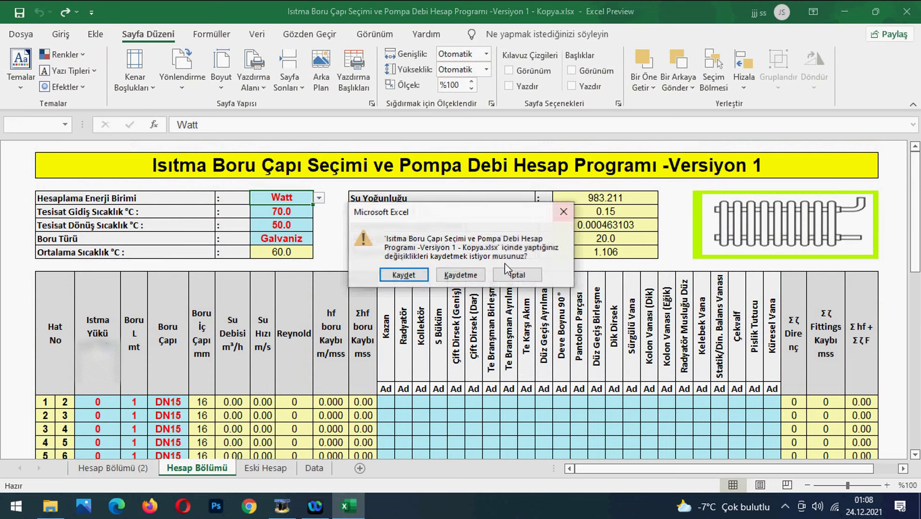
pyautogui.click(462, 275)
pyautogui.click(158, 108)
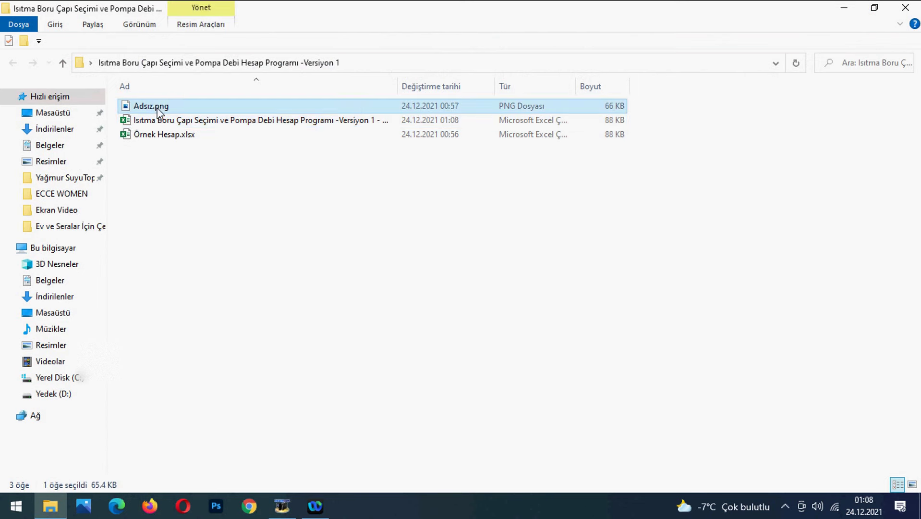
pyautogui.rightClick(158, 110)
pyautogui.moveTo(242, 262)
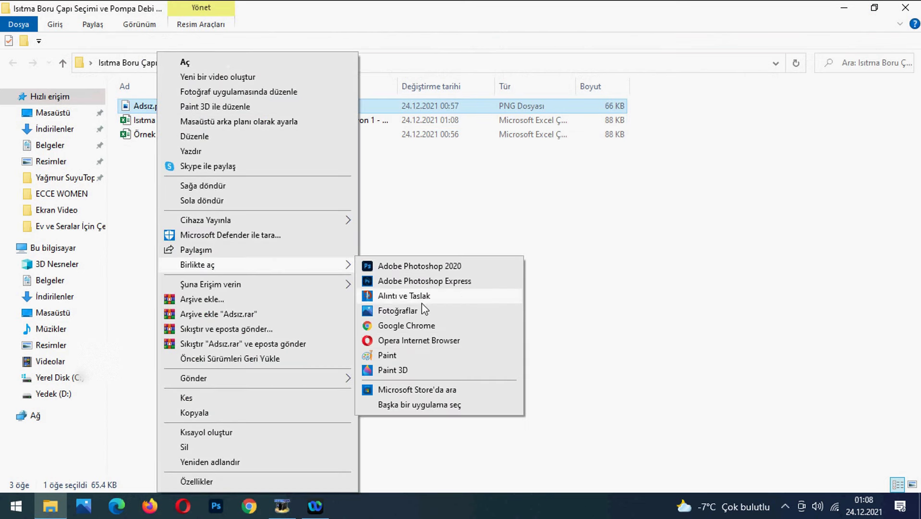
pyautogui.click(407, 356)
# Examine the heating piping diagram from the radiators down to the boiler (KAZAN) and minimize Paint.
pyautogui.scroll(-4, 575, 280)
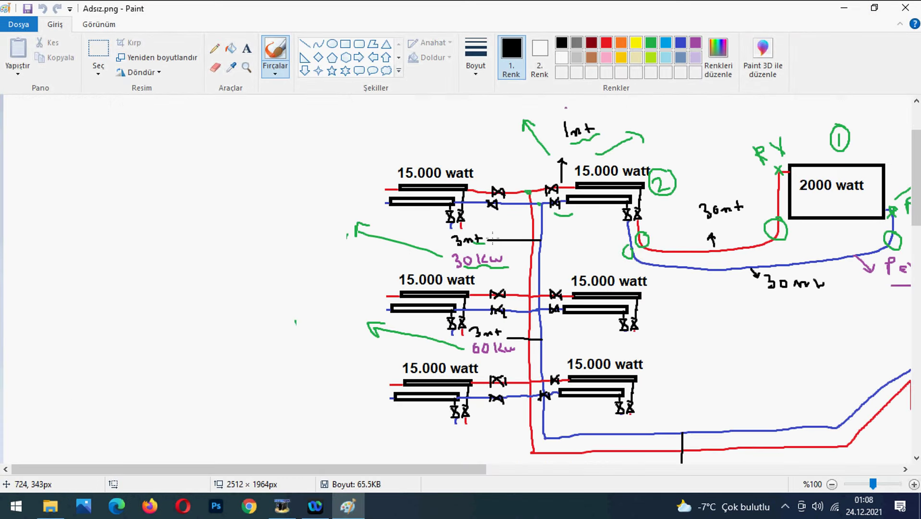
pyautogui.moveTo(248, 468); pyautogui.dragTo(393, 469)
pyautogui.scroll(-4, 379, 190)
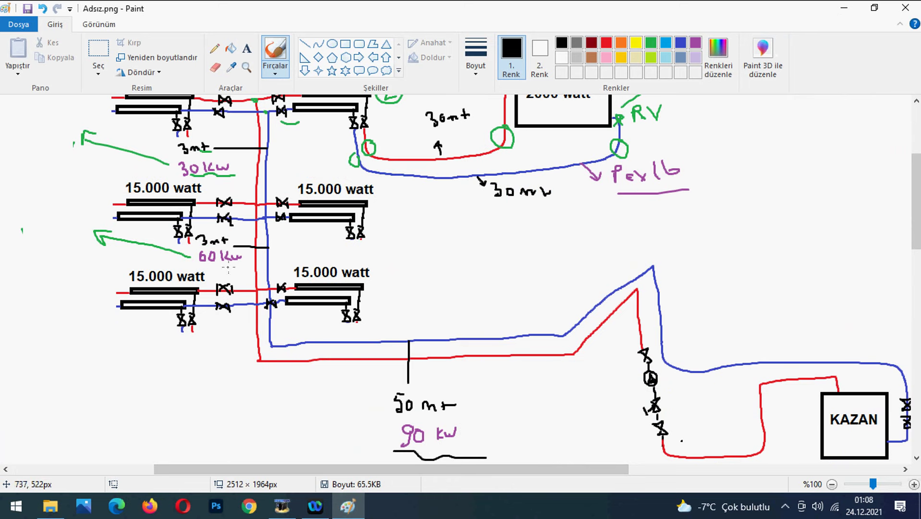
pyautogui.scroll(4, 456, 279)
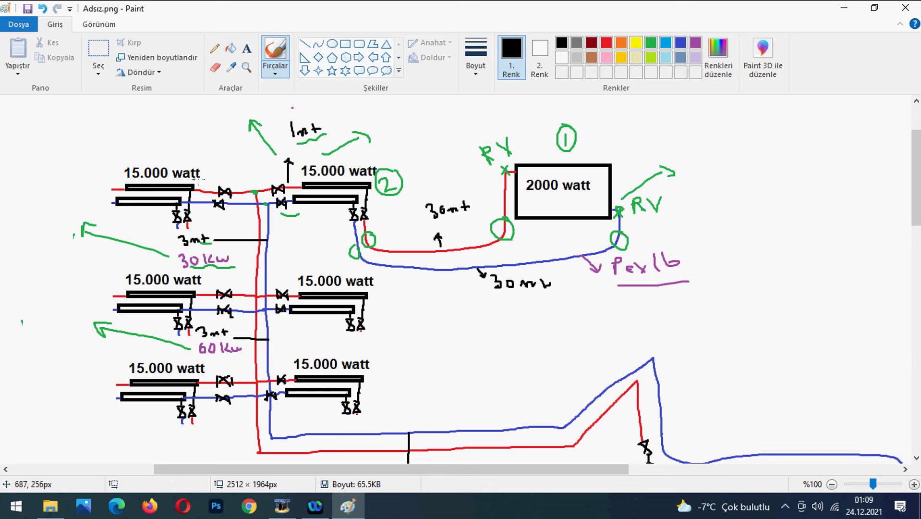
pyautogui.click(847, 8)
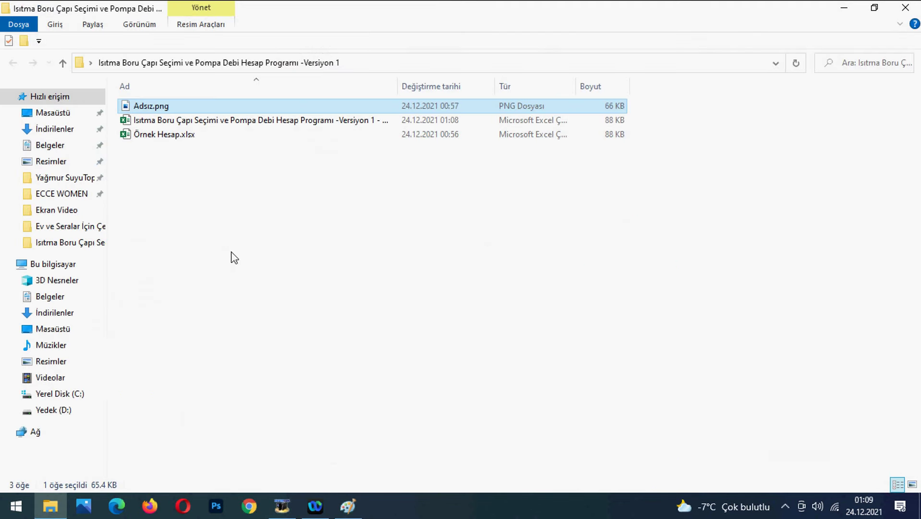
# Open Örnek Hesap.xlsx, review the filled-in pipe and fittings rows of the sample calculation, and close the workbook.
pyautogui.click(145, 136)
pyautogui.doubleClick(145, 136)
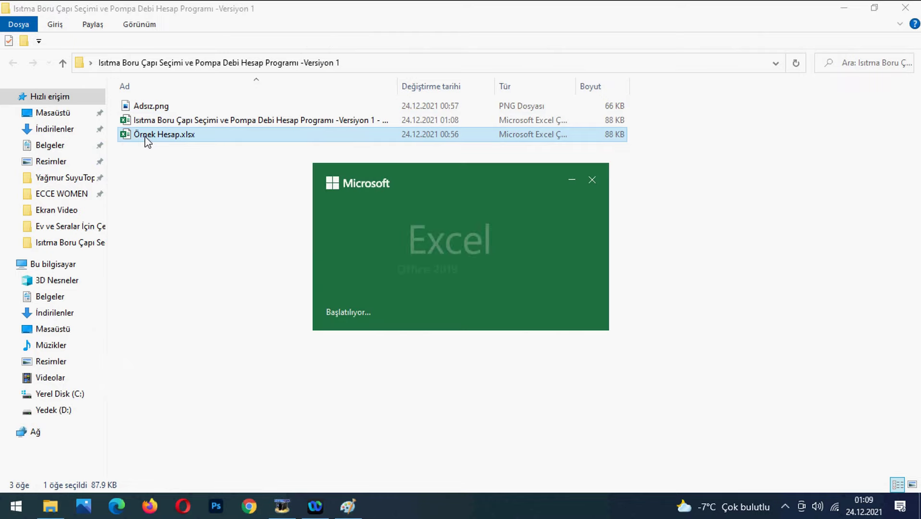
pyautogui.click(428, 345)
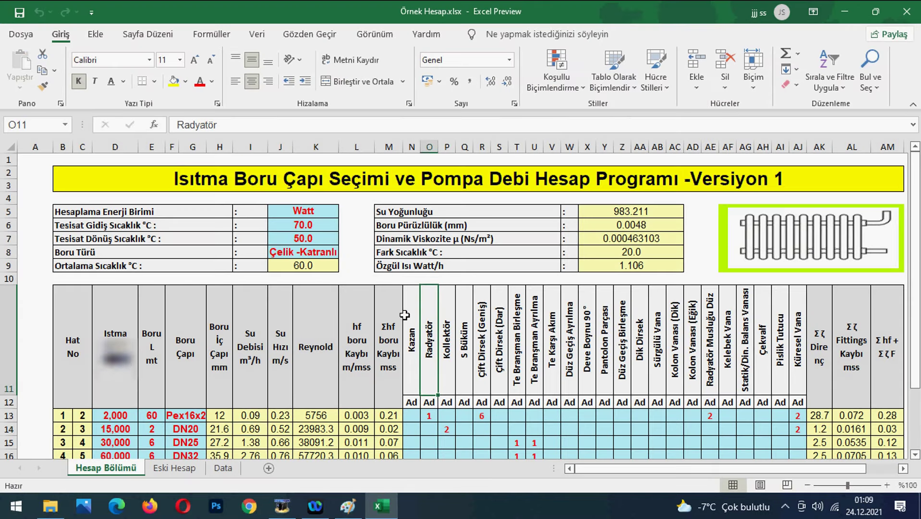
pyautogui.scroll(-1, 336, 308)
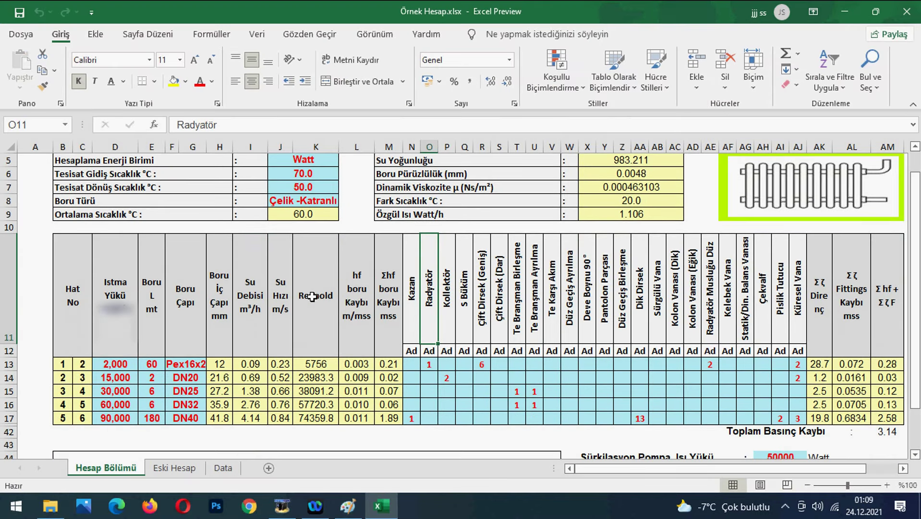
pyautogui.click(609, 392)
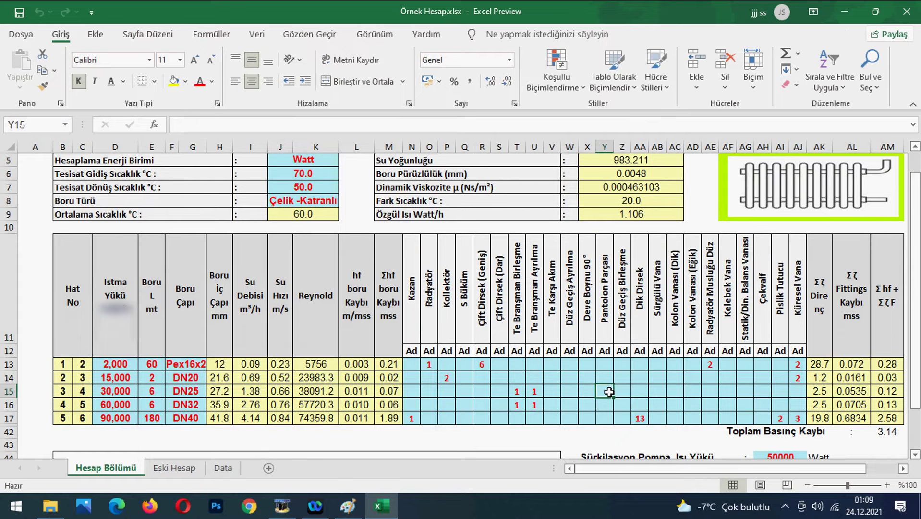
pyautogui.click(907, 12)
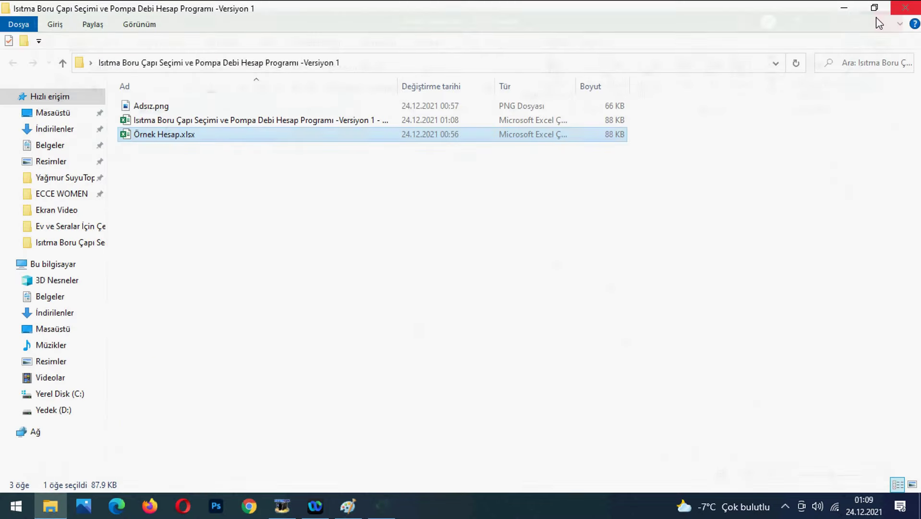
# Duplicate the Isıtma Boru Çapı Seçimi ve Pompa Debi Hesap Programı -Versiyon 1 workbook within the same folder.
pyautogui.click(154, 120)
pyautogui.rightClick(168, 118)
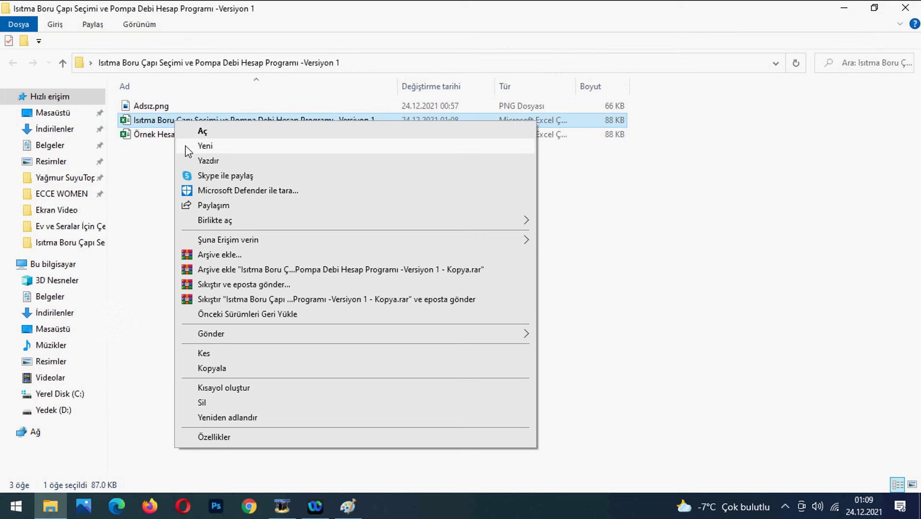
pyautogui.click(236, 370)
pyautogui.click(174, 212)
pyautogui.rightClick(173, 212)
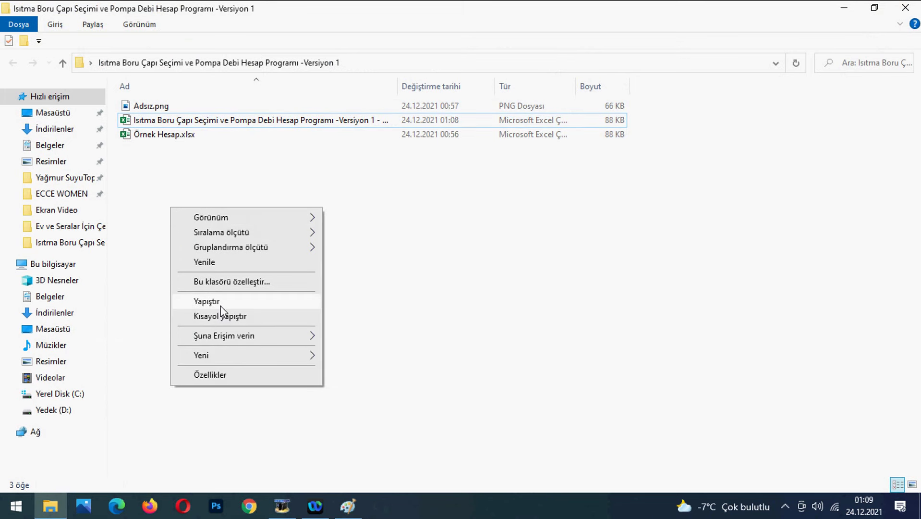
pyautogui.click(206, 302)
# Rename the duplicated workbook as Örnek Hesap 1 and delete the older Örnek Hesap.xlsx file.
pyautogui.rightClick(190, 150)
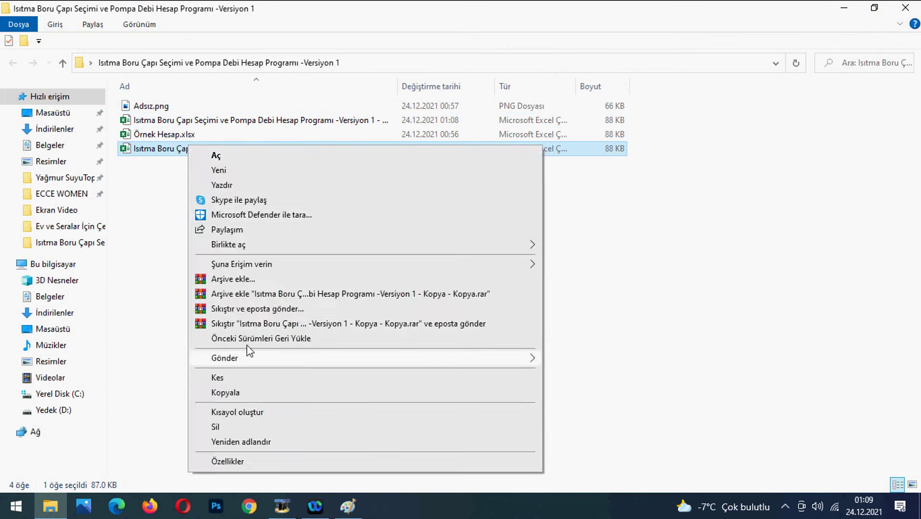
pyautogui.click(271, 442)
pyautogui.write('Ö')
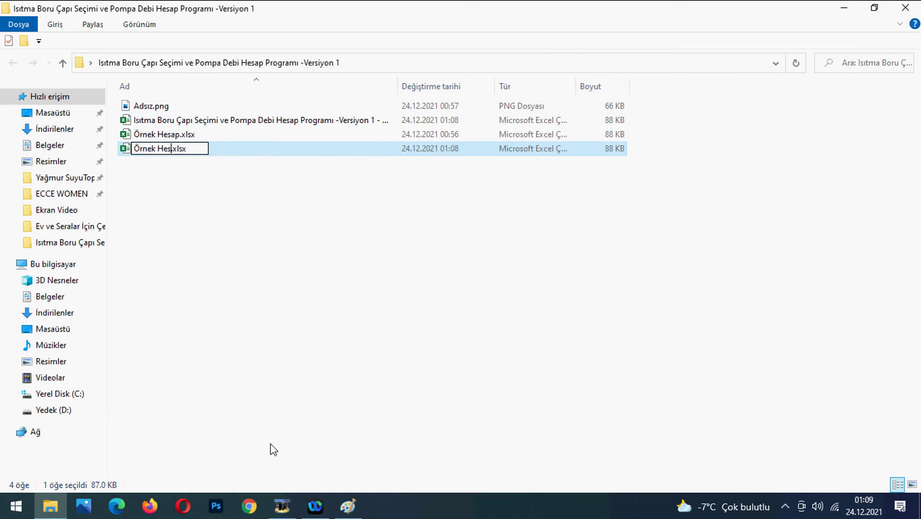
pyautogui.write('rnek Hesap 1')
pyautogui.click(331, 360)
pyautogui.click(185, 139)
pyautogui.press('Delete')
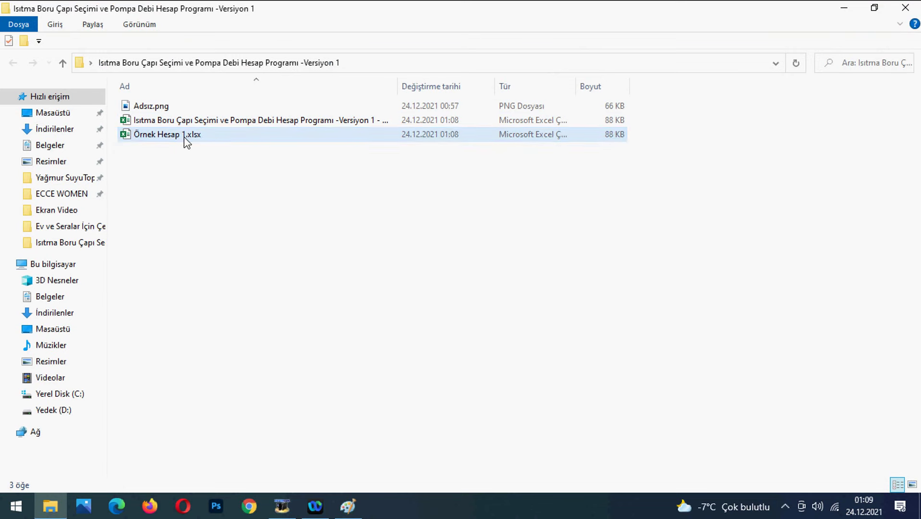
# Open Örnek Hesap 1.xlsx and check the calculation energy unit choices, keeping Watt.
pyautogui.click(177, 137)
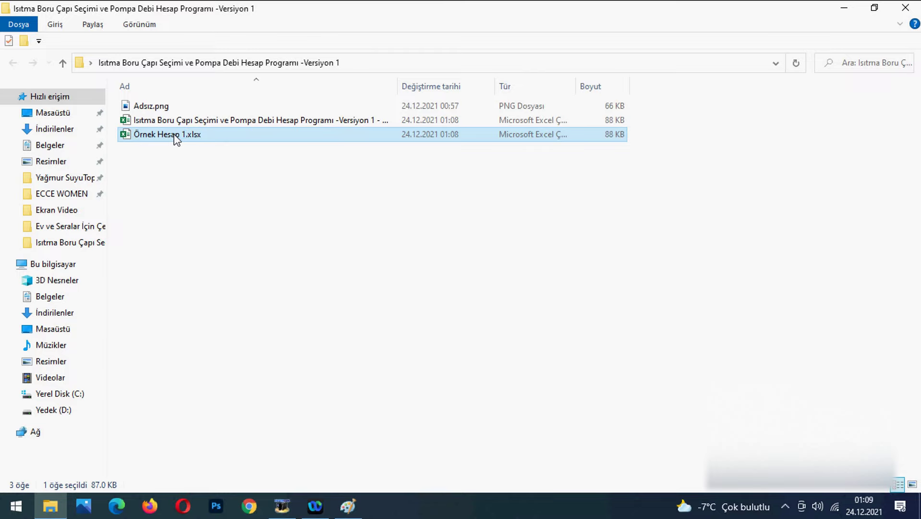
pyautogui.doubleClick(175, 136)
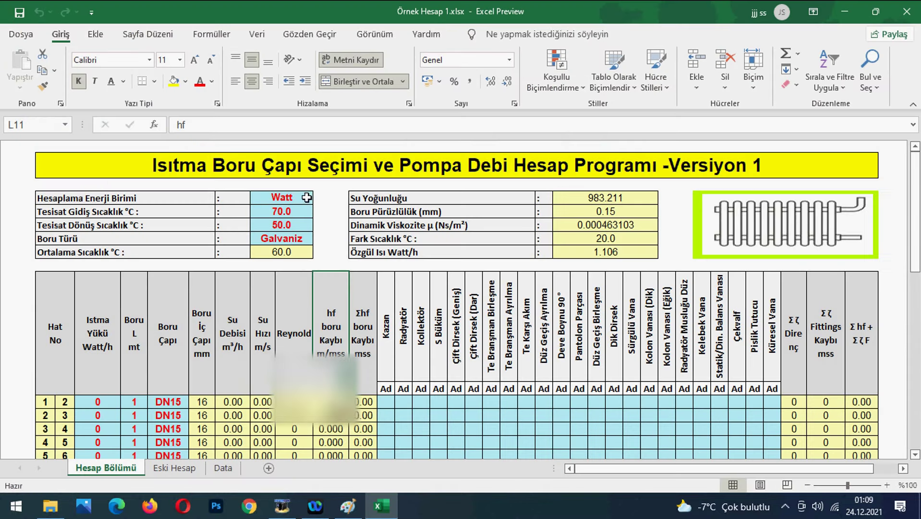
pyautogui.click(306, 197)
pyautogui.click(318, 197)
pyautogui.click(317, 198)
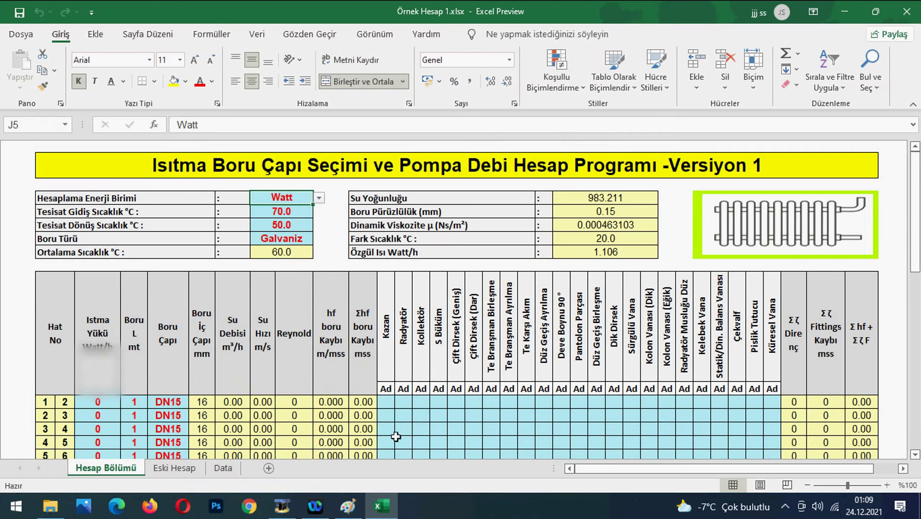
# Check the piping diagram in Paint, return to Excel, and set the pipe type (Boru Türü) to Çelik -Katranlı.
pyautogui.click(348, 505)
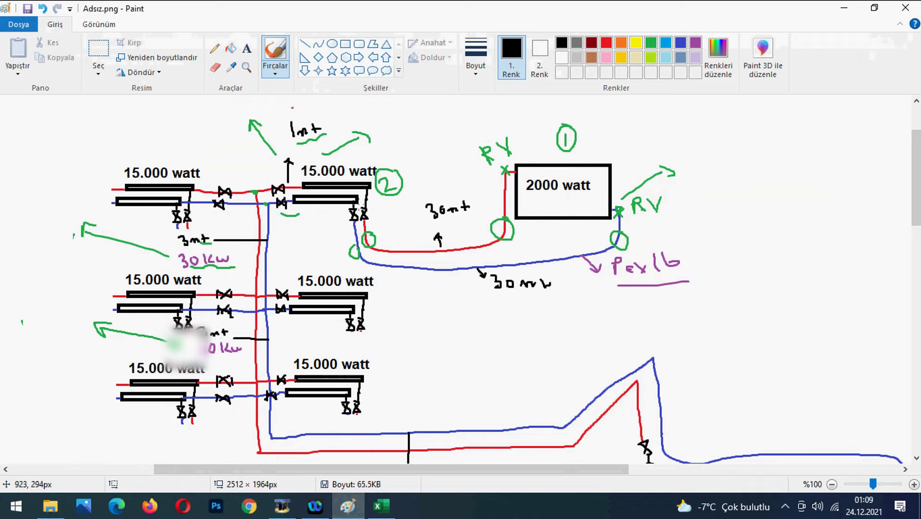
pyautogui.click(381, 505)
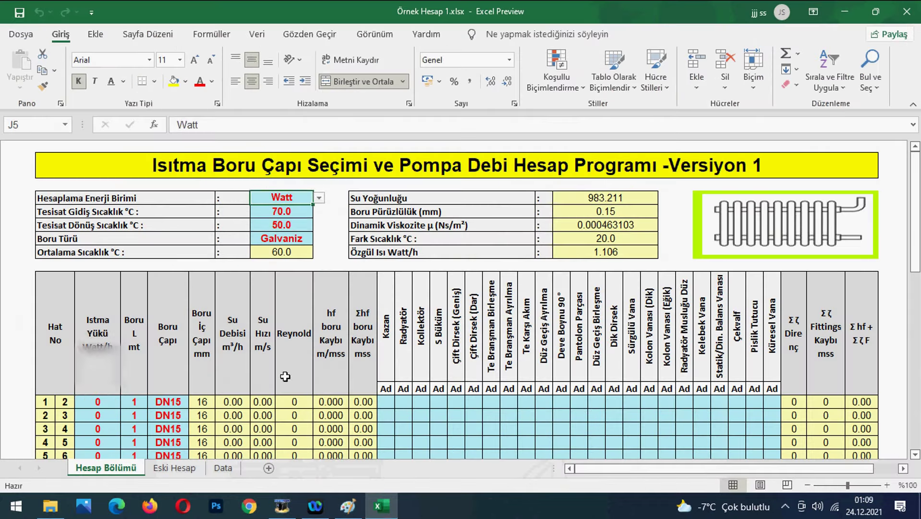
pyautogui.click(293, 213)
pyautogui.click(298, 226)
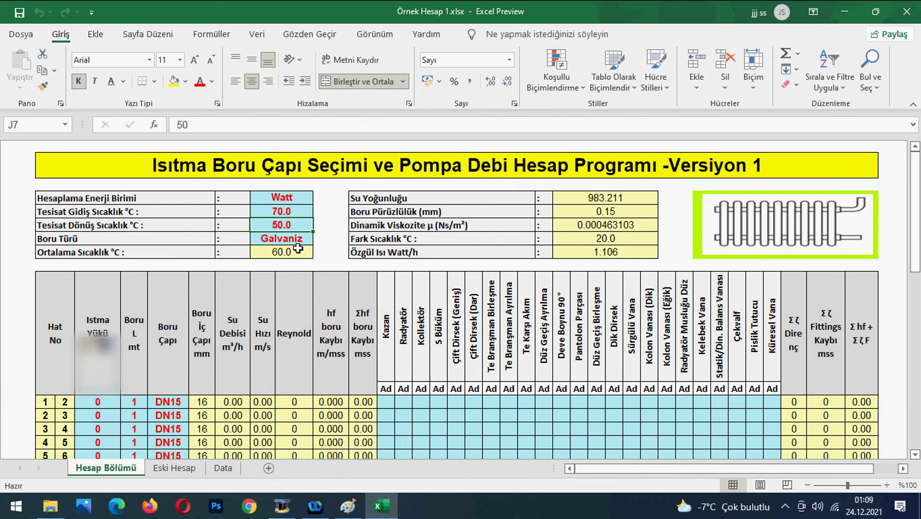
pyautogui.click(288, 239)
pyautogui.click(319, 239)
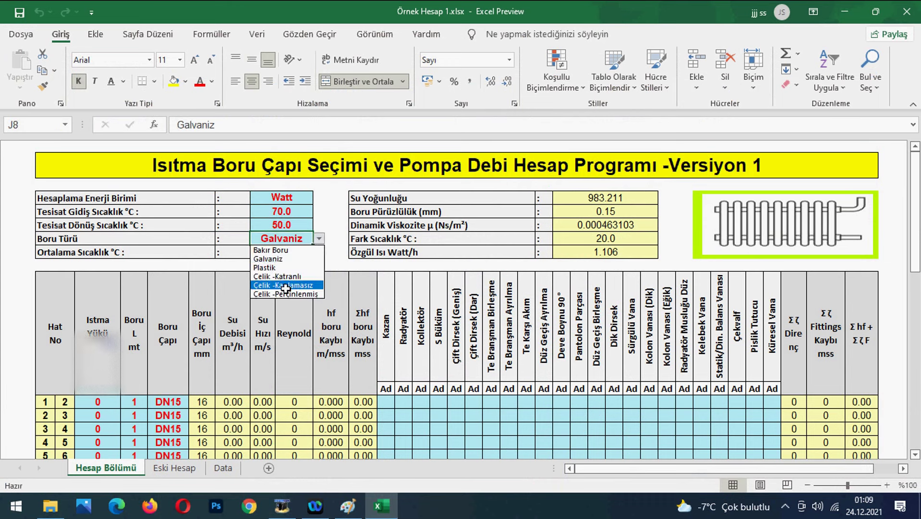
pyautogui.click(277, 276)
pyautogui.click(333, 249)
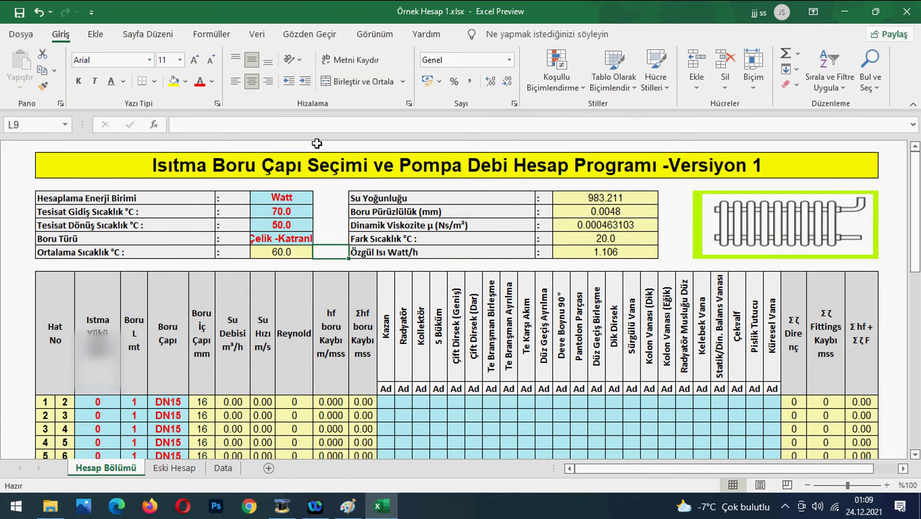
# Hide the formula bar and the row and column headings, keeping the gridlines off.
pyautogui.click(375, 34)
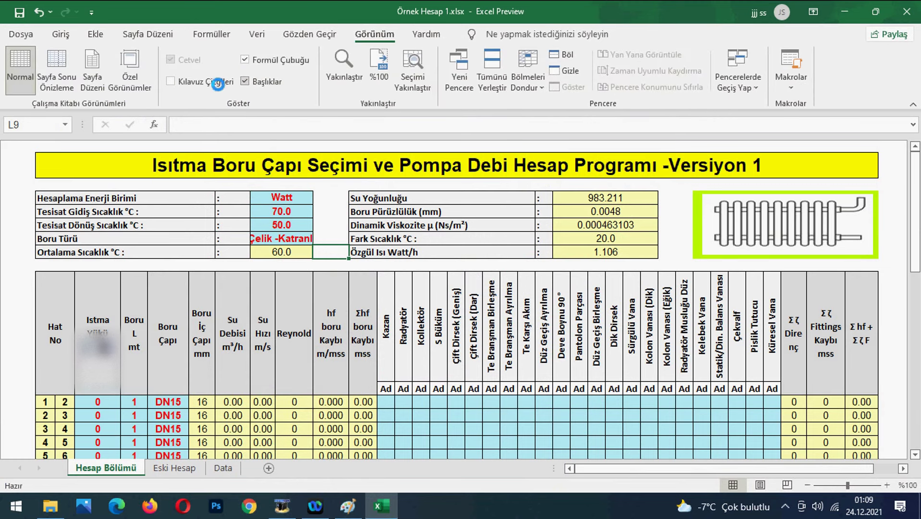
pyautogui.click(218, 84)
pyautogui.moveTo(330, 146); pyautogui.dragTo(339, 146)
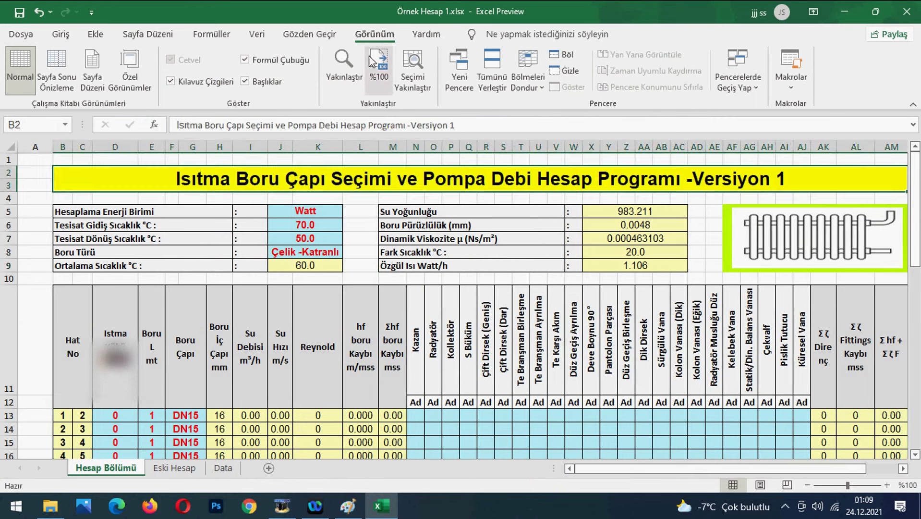
pyautogui.click(244, 59)
pyautogui.click(243, 81)
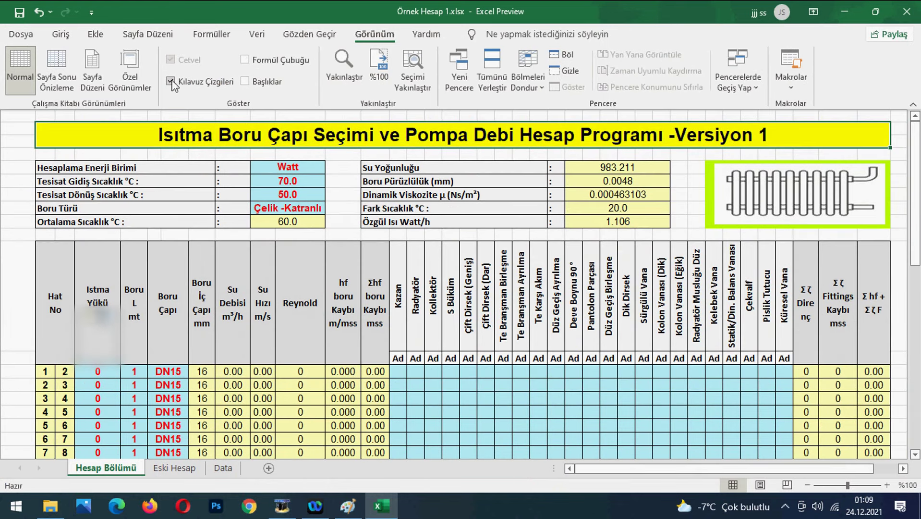
pyautogui.click(171, 82)
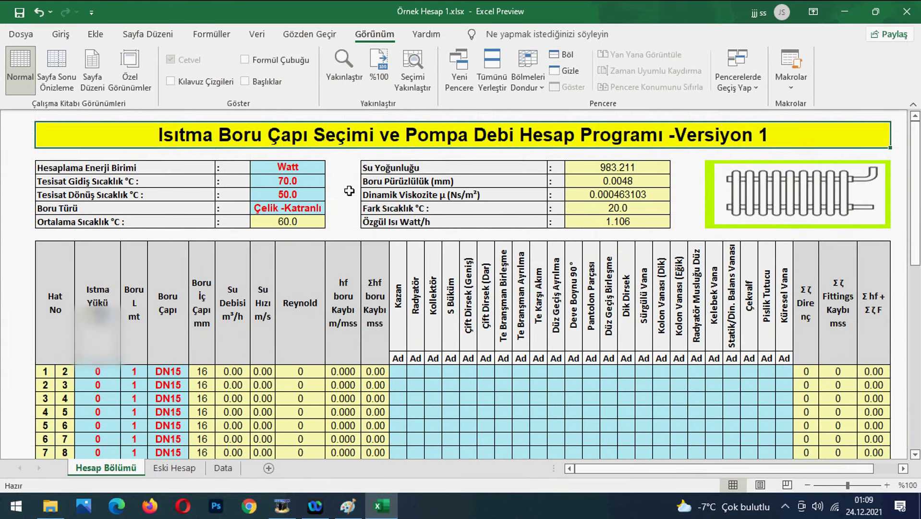
pyautogui.click(61, 37)
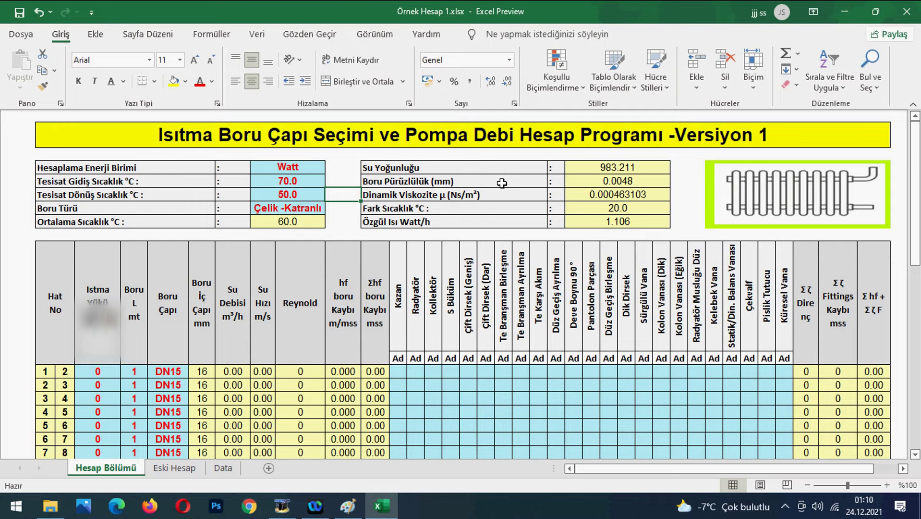
# Check the piping diagram in Paint, return to Excel, and set the pipe diameter of line 1-2 to Pex16x2.
pyautogui.scroll(-1, 197, 327)
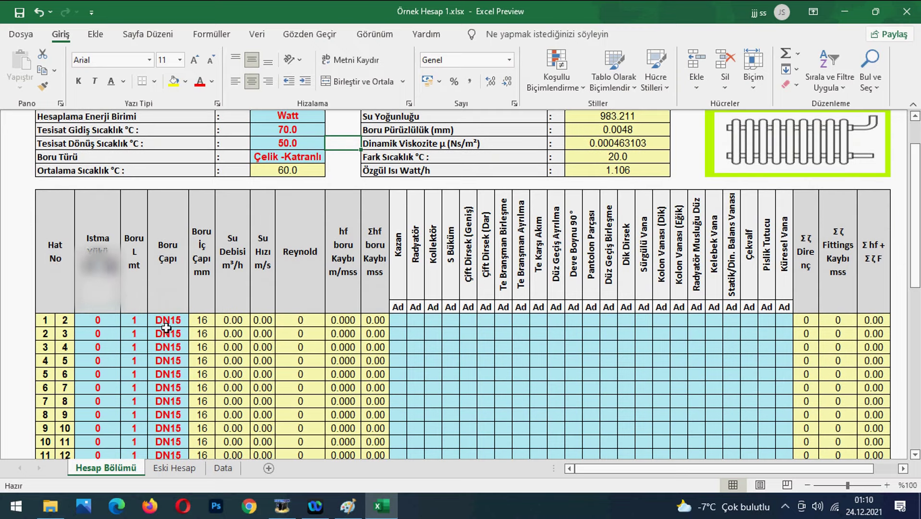
pyautogui.click(348, 505)
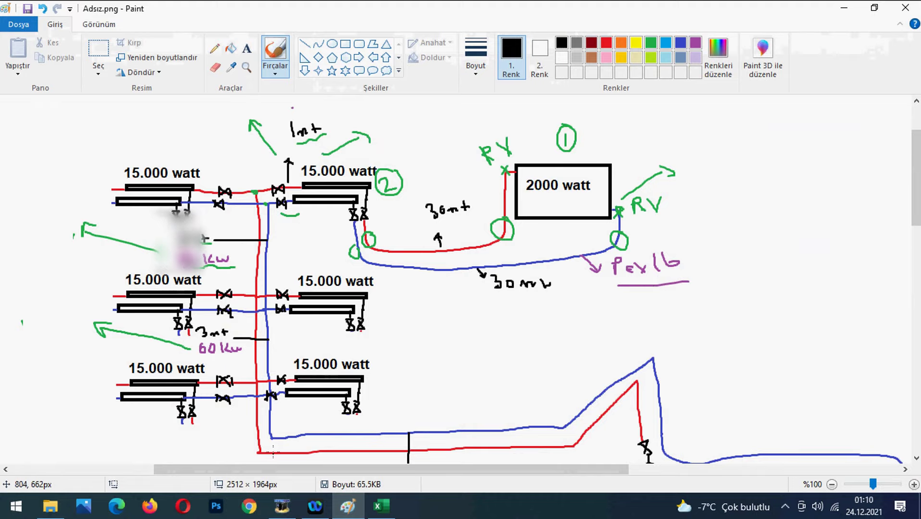
pyautogui.click(348, 505)
pyautogui.click(180, 320)
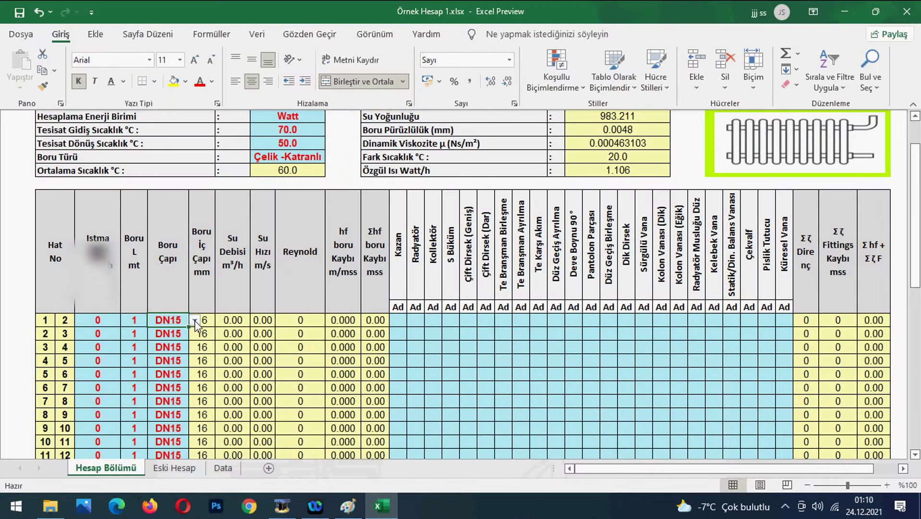
pyautogui.click(194, 320)
pyautogui.moveTo(193, 342); pyautogui.dragTo(194, 354)
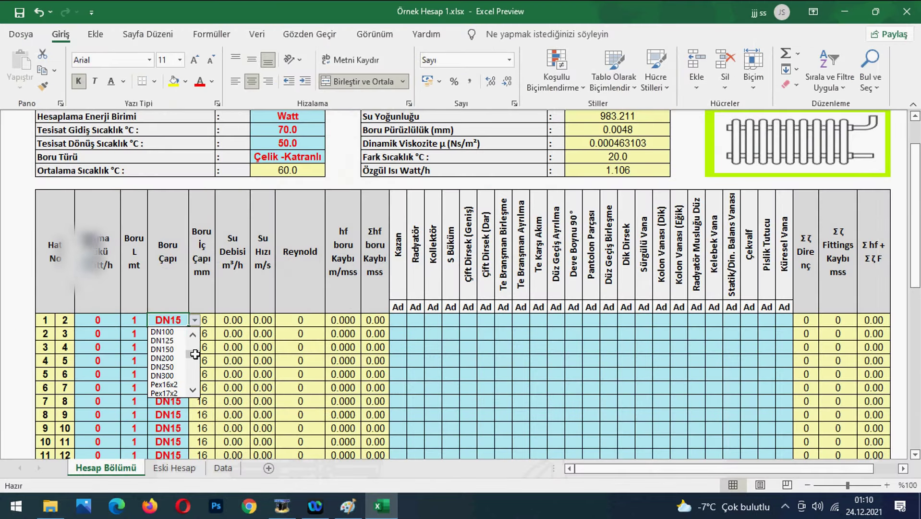
pyautogui.click(174, 384)
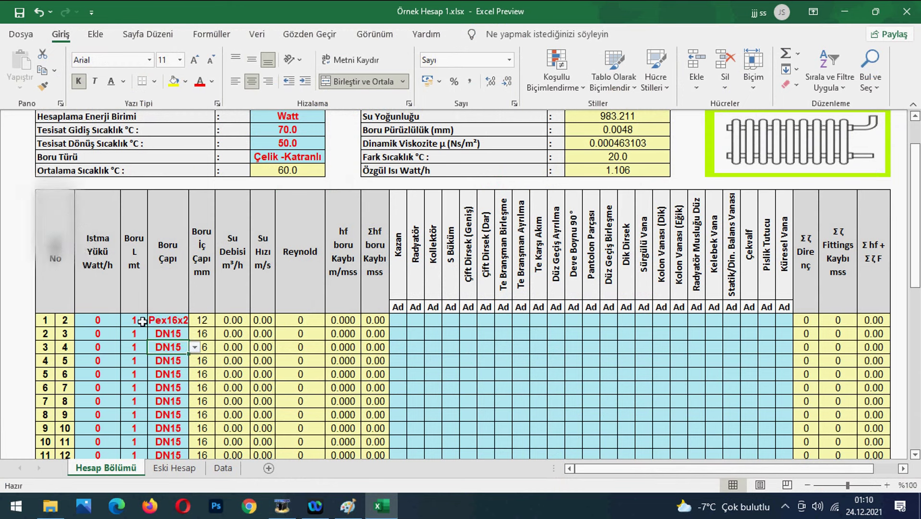
# Set the heating load (Isıtma Yükü) of line 1-2 to 2000 Watt/h.
pyautogui.click(108, 321)
pyautogui.write('2000')
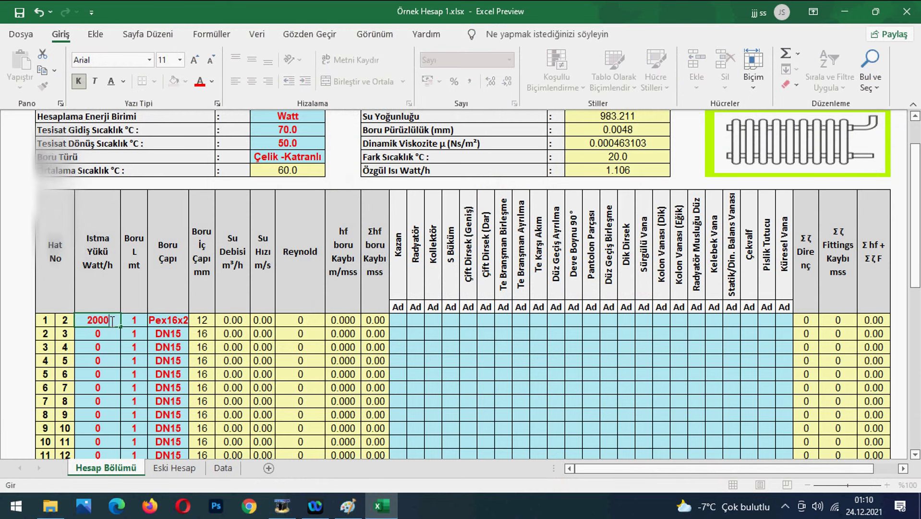
pyautogui.press('Return')
# Switch to Paint and underline the 2000 watt label in black and both 30 mt pipe length labels in light blue.
pyautogui.click(348, 505)
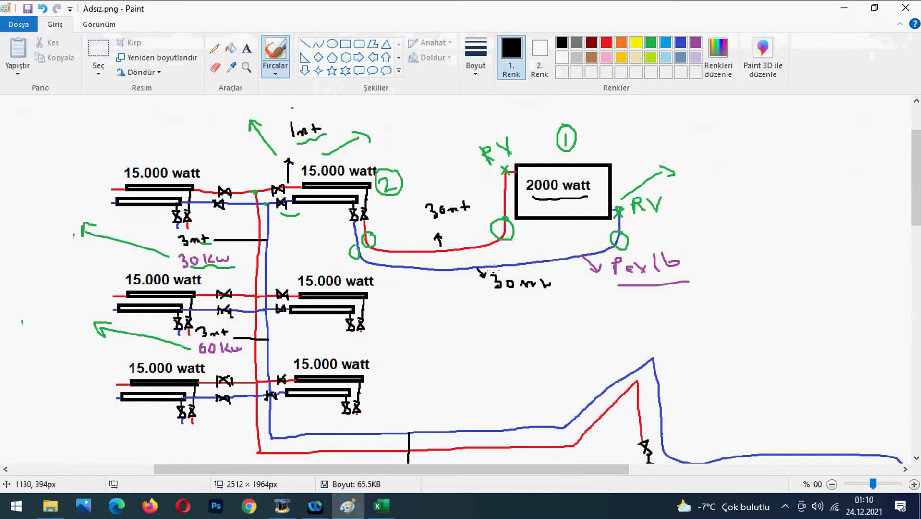
pyautogui.hotkey('alt', 'Tab')
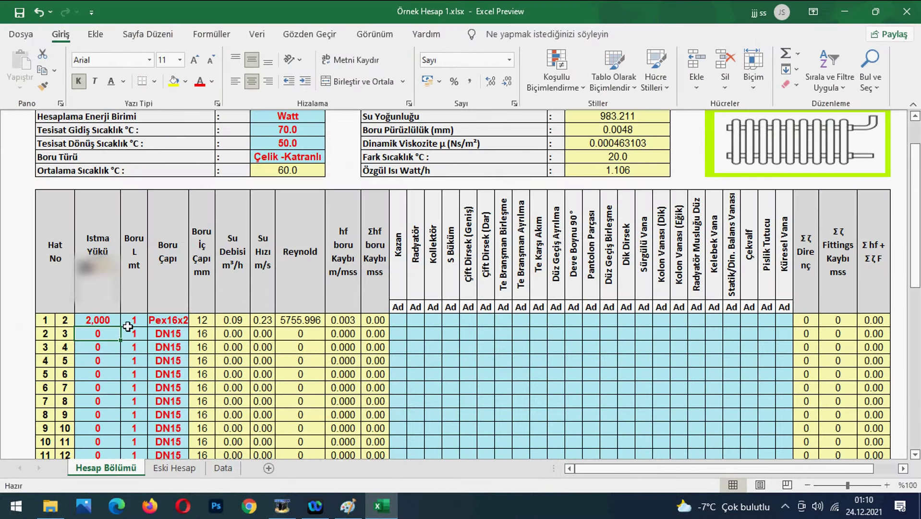
pyautogui.hotkey('alt', 'Tab')
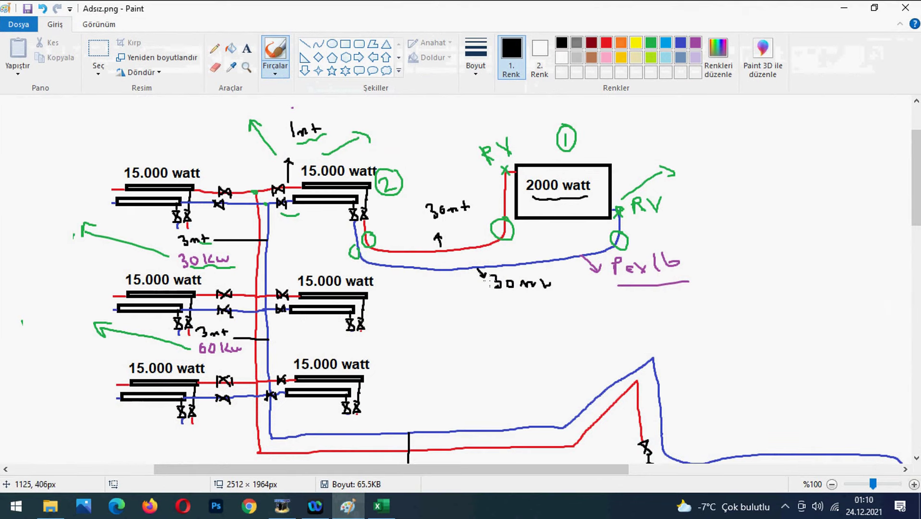
pyautogui.hotkey('ctrl', 'z')
pyautogui.click(651, 45)
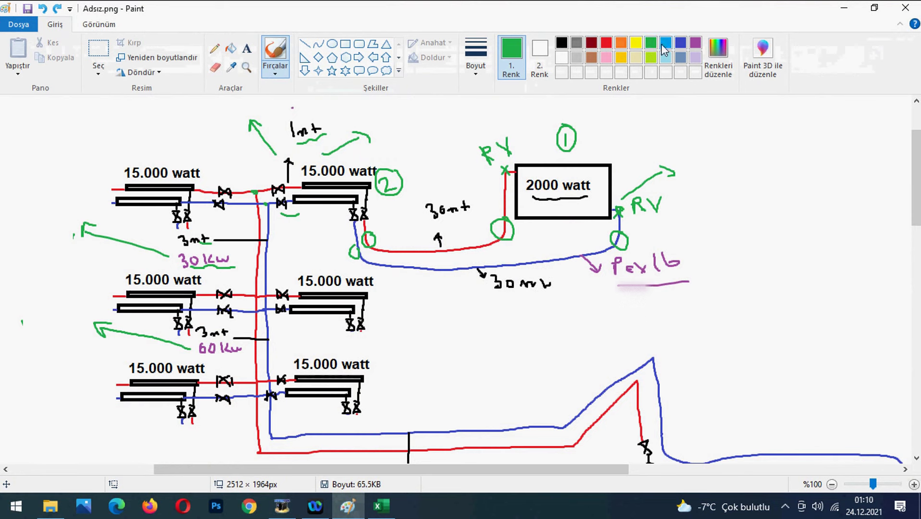
pyautogui.click(667, 44)
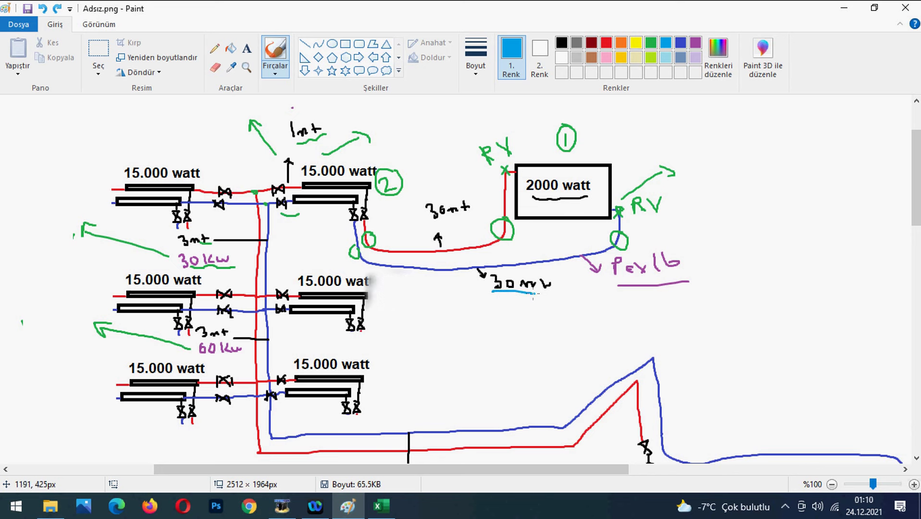
pyautogui.moveTo(492, 290)
pyautogui.mouseDown()
pyautogui.moveTo(547, 288)
pyautogui.moveTo(507, 296)
pyautogui.mouseUp()
pyautogui.moveTo(443, 222); pyautogui.dragTo(469, 216)
pyautogui.moveTo(444, 223); pyautogui.dragTo(469, 219)
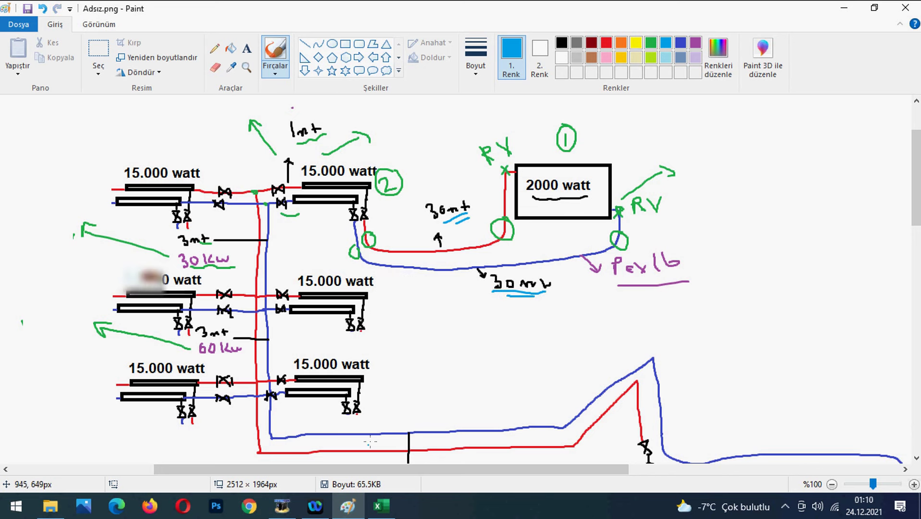
# Switch to Excel and, for line 1-2, set the pipe length to 60 mt and the Radyatör quantity to 1.
pyautogui.click(381, 506)
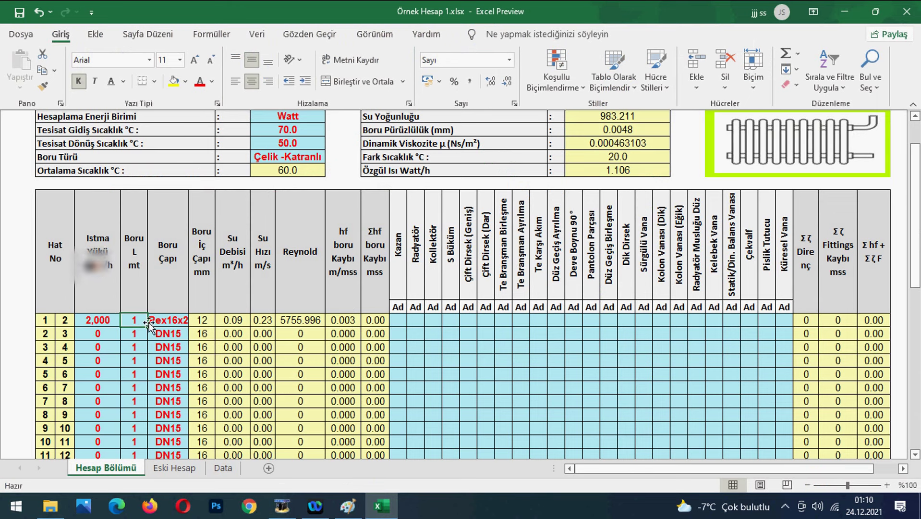
pyautogui.write('60')
pyautogui.click(163, 351)
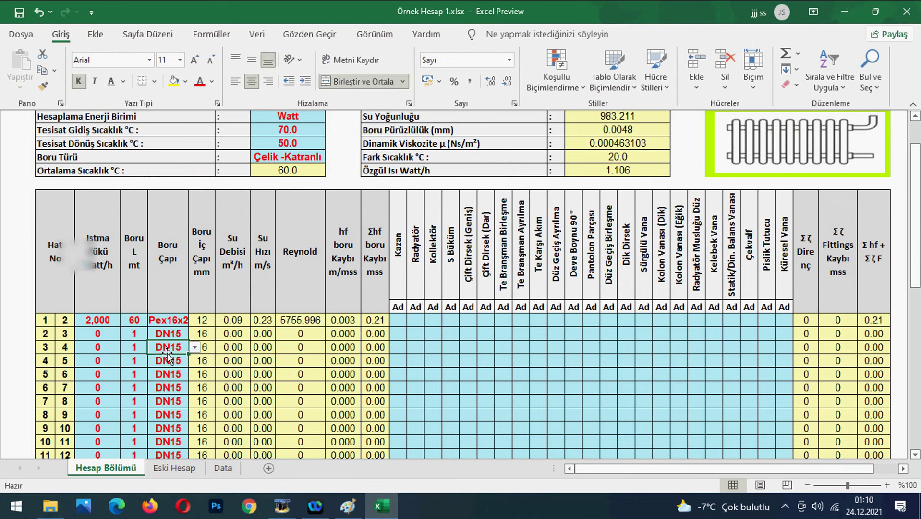
pyautogui.click(421, 321)
pyautogui.write('1')
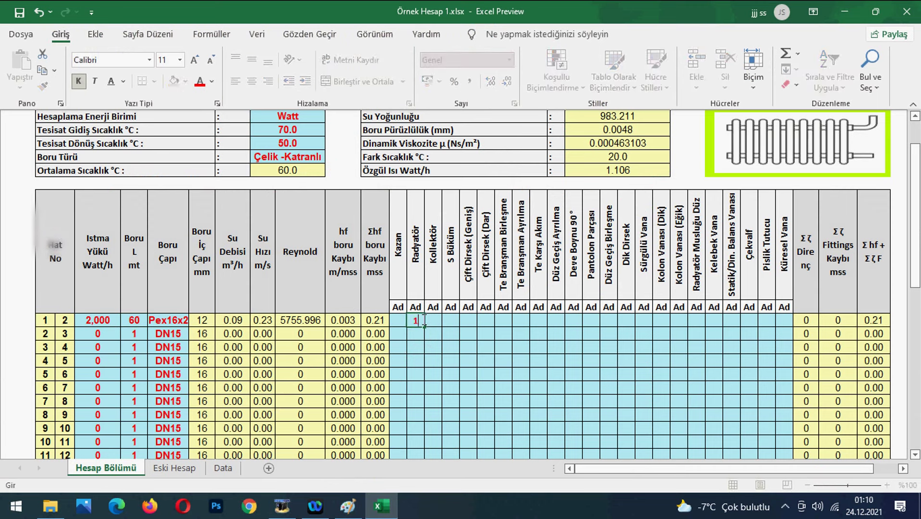
pyautogui.click(443, 347)
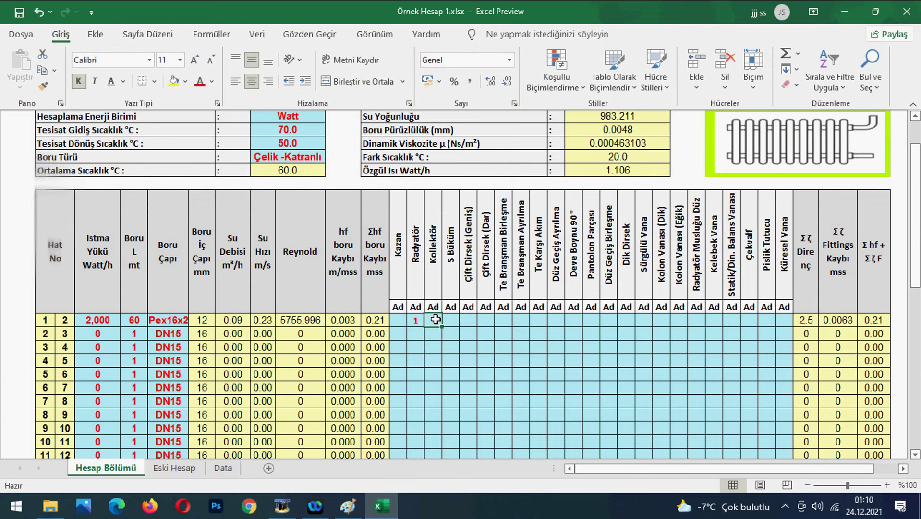
# Consult the diagram in Paint, return to Excel, and enter 2 for Radyatör Musluğu Düz and 2 for Küresel Vana on line 1-2.
pyautogui.hotkey('alt', 'Tab')
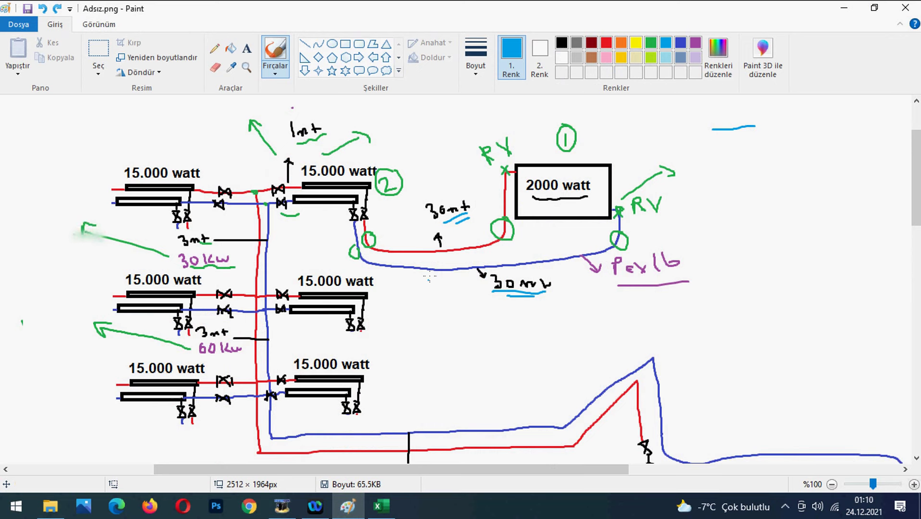
pyautogui.click(381, 505)
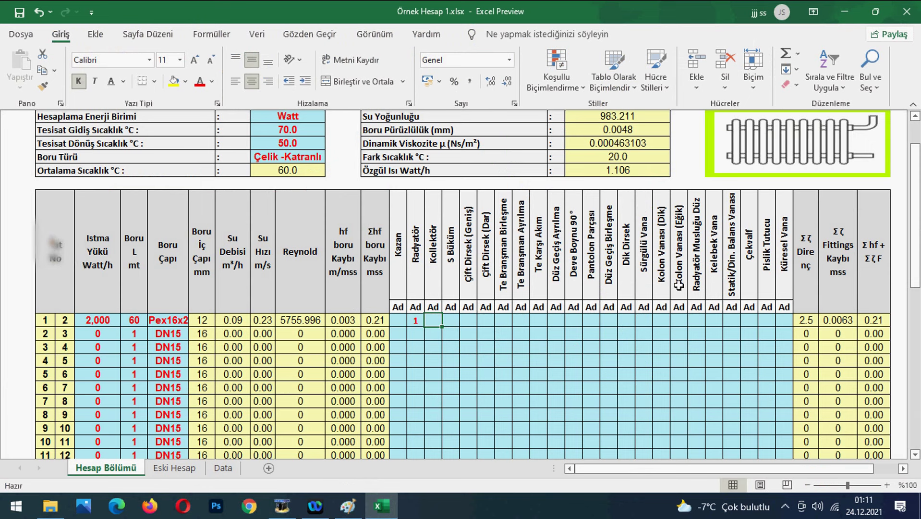
pyautogui.click(696, 307)
pyautogui.click(702, 319)
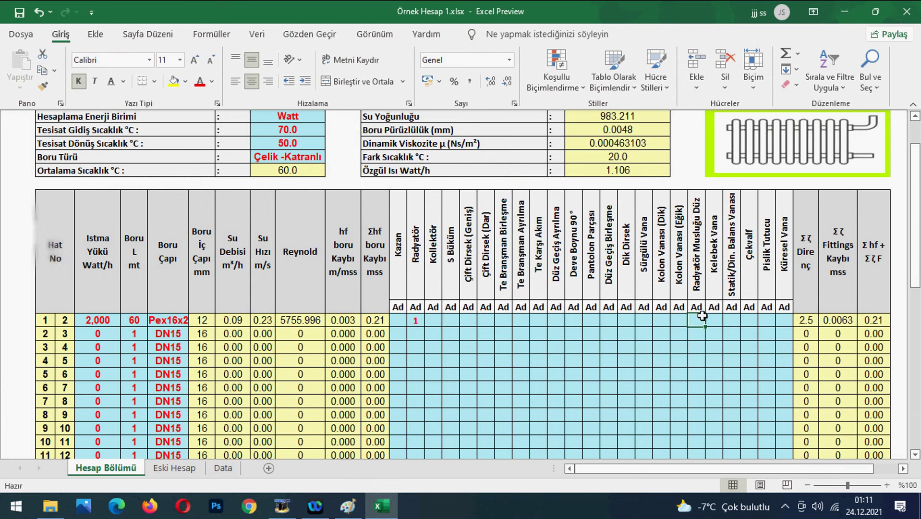
pyautogui.write('2')
pyautogui.press('Return')
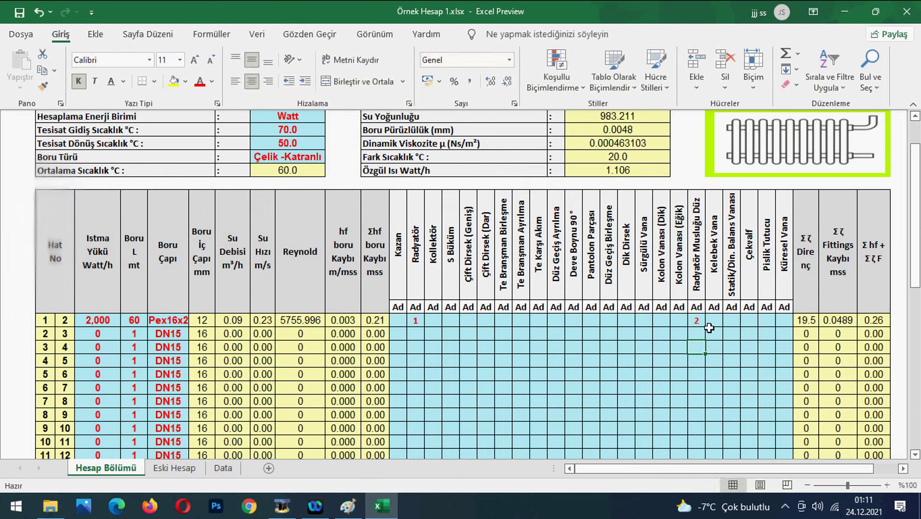
pyautogui.click(784, 320)
pyautogui.write('2')
pyautogui.press('Return')
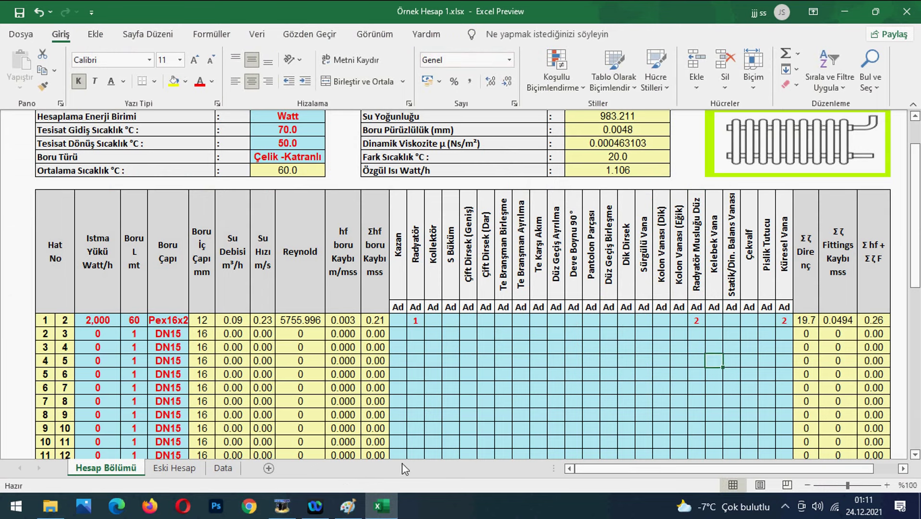
# Mark the valves, RV points and pipe bends between points 1 and 2 with light-blue crosses in Paint, and return to Excel.
pyautogui.click(347, 506)
pyautogui.moveTo(336, 211)
pyautogui.mouseDown()
pyautogui.moveTo(336, 224)
pyautogui.moveTo(381, 218)
pyautogui.mouseUp()
pyautogui.moveTo(382, 208); pyautogui.dragTo(374, 219)
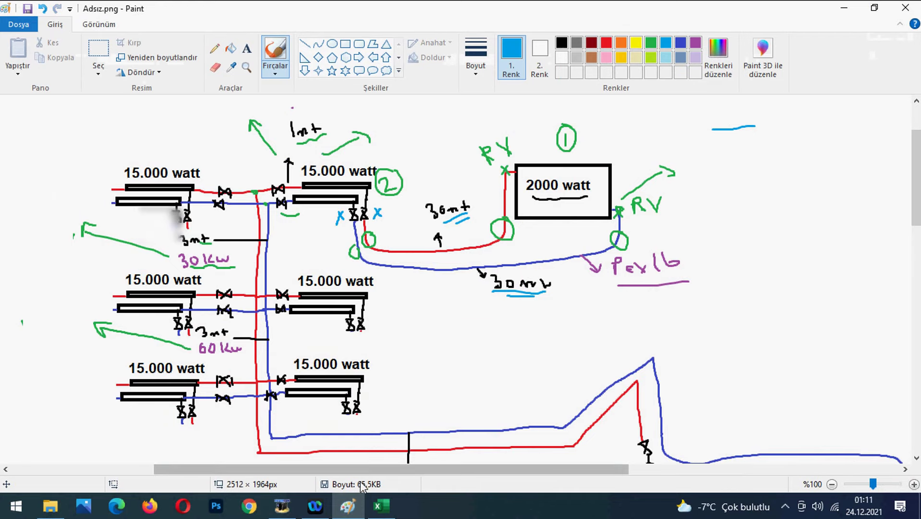
pyautogui.click(381, 506)
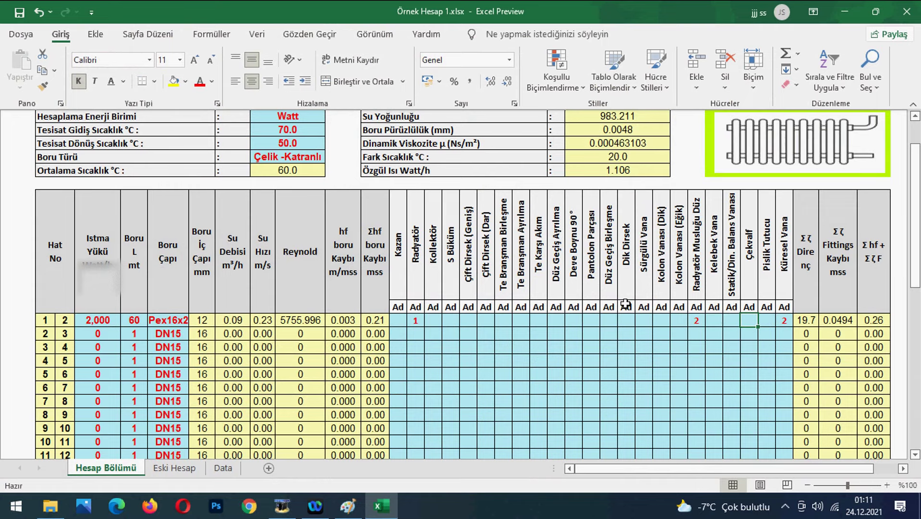
pyautogui.click(383, 503)
pyautogui.click(381, 505)
pyautogui.click(348, 506)
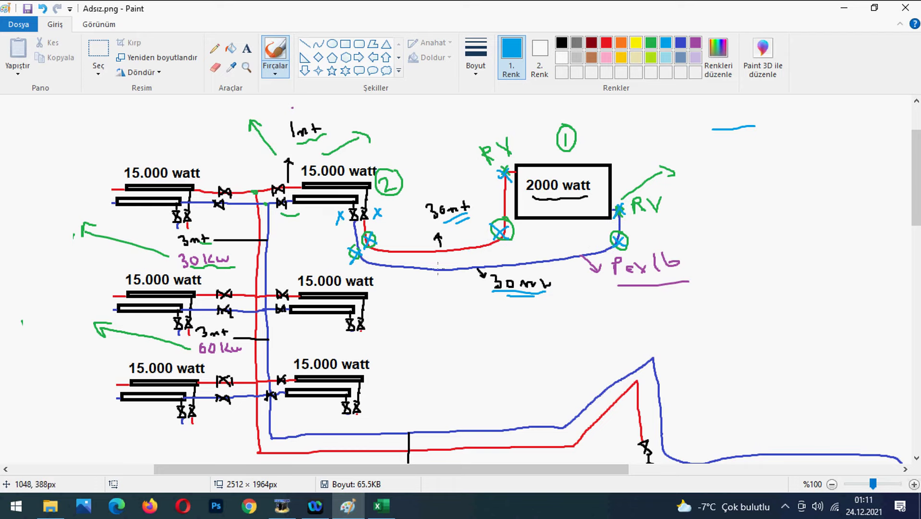
pyautogui.click(382, 505)
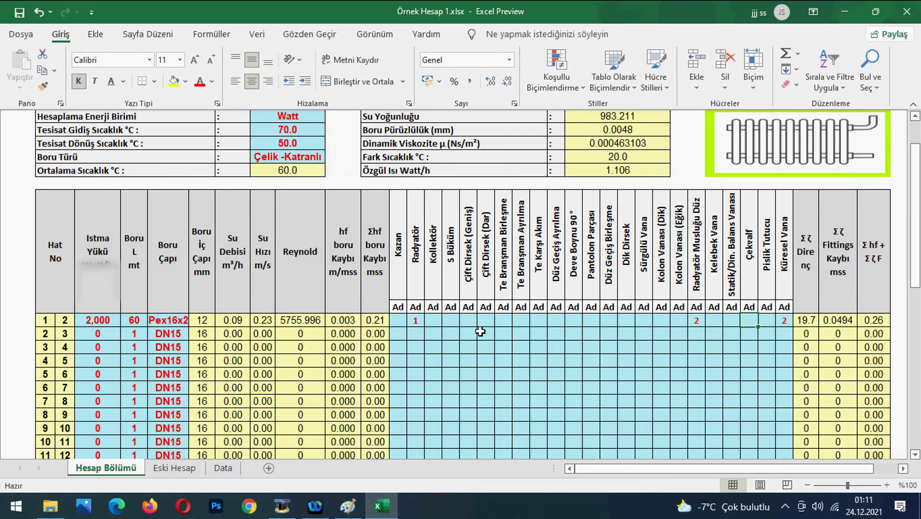
pyautogui.click(450, 319)
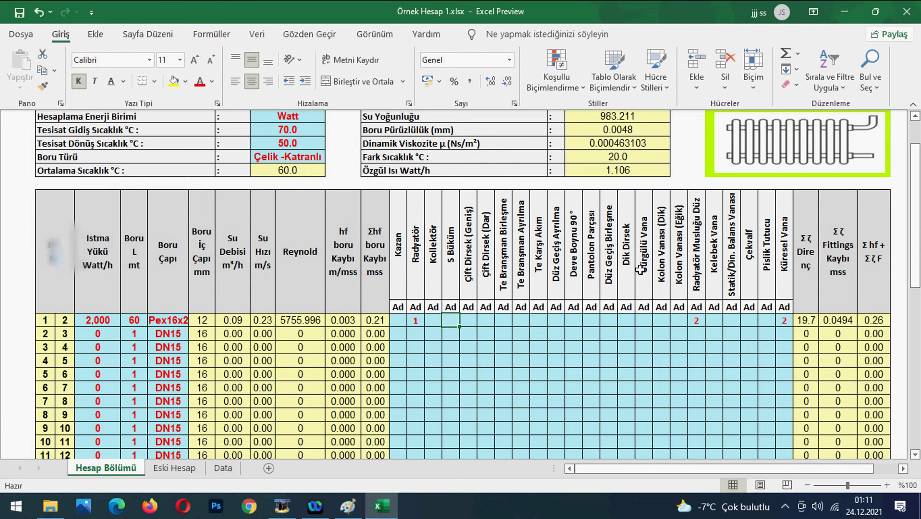
pyautogui.write('6')
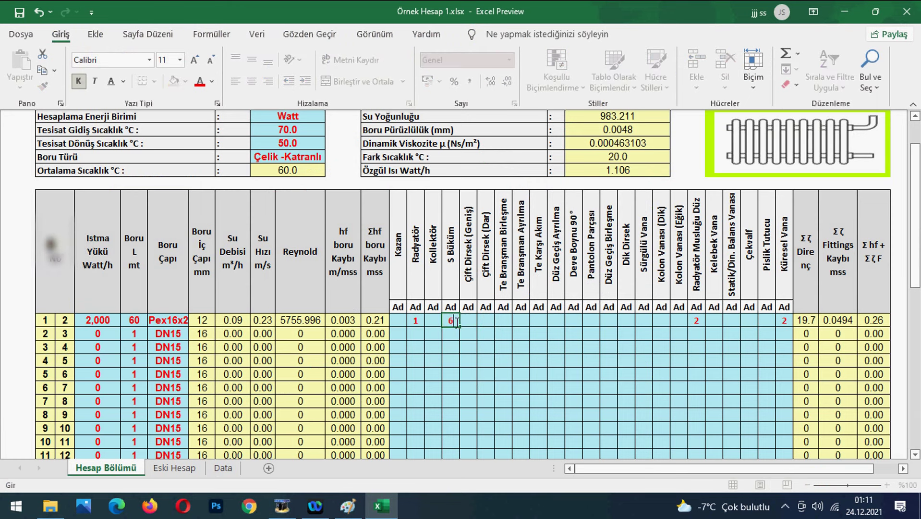
pyautogui.press('Escape')
pyautogui.click(621, 335)
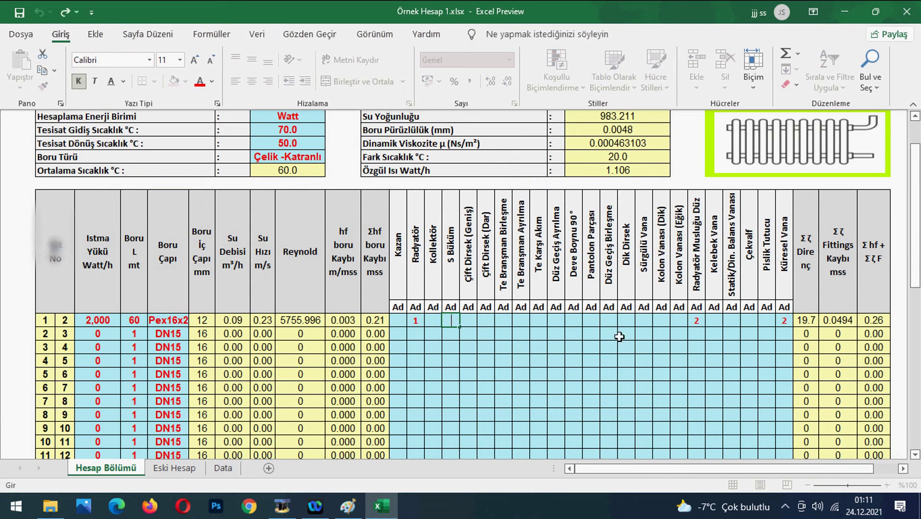
pyautogui.click(488, 279)
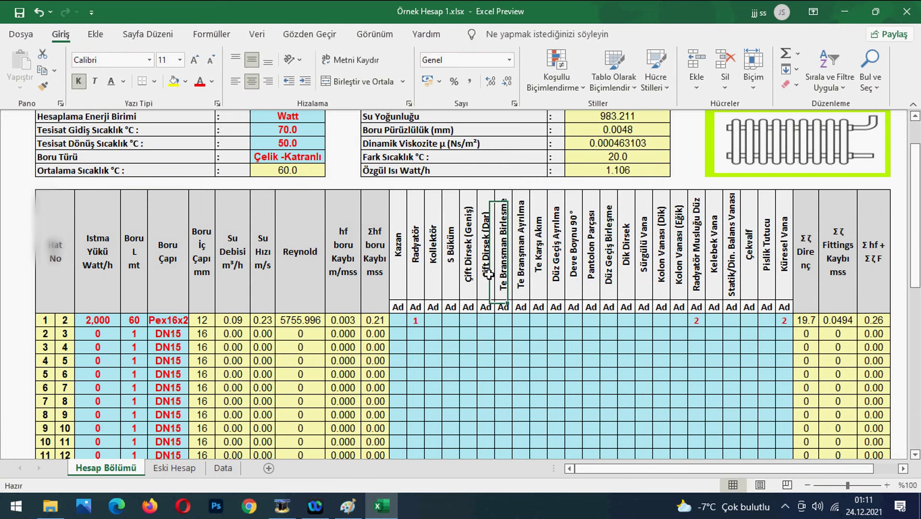
# Enter 6 as the Çift Dirsek (Geniş) quantity on line 1-2 and select that line's combined loss cell.
pyautogui.click(469, 319)
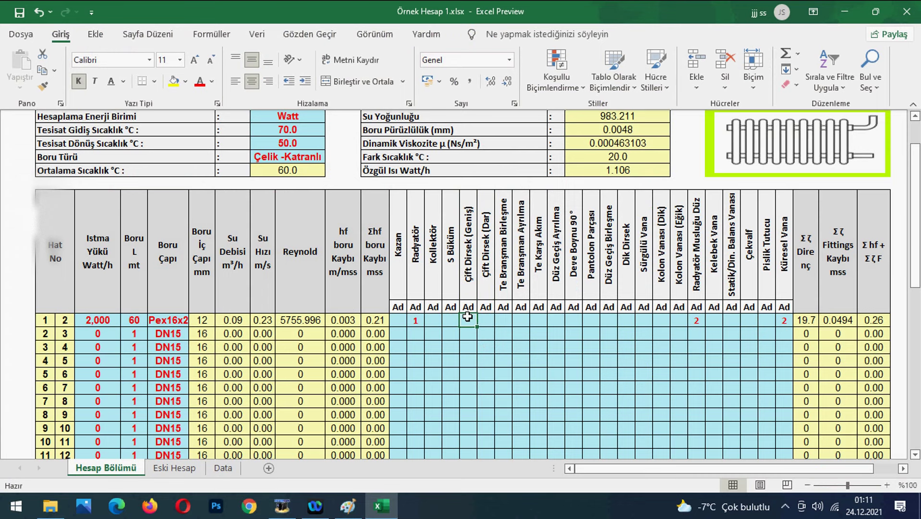
pyautogui.write('6')
pyautogui.click(511, 352)
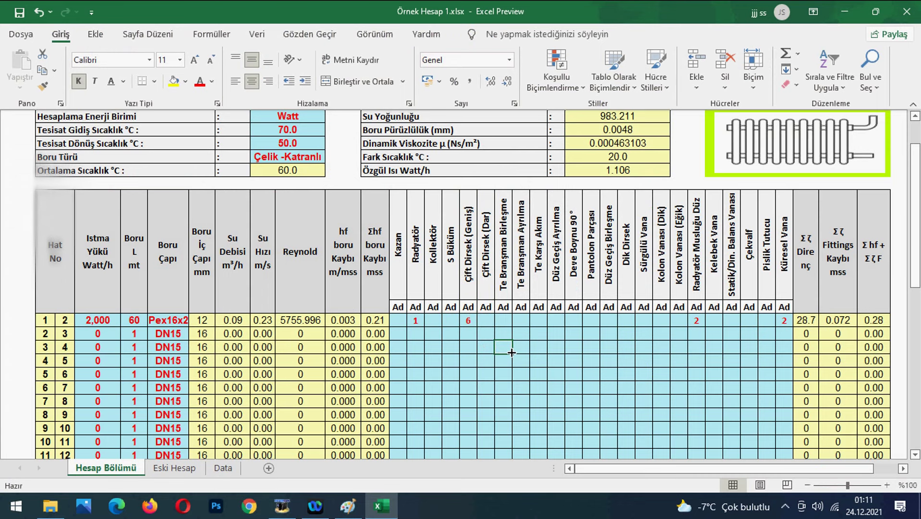
pyautogui.click(874, 319)
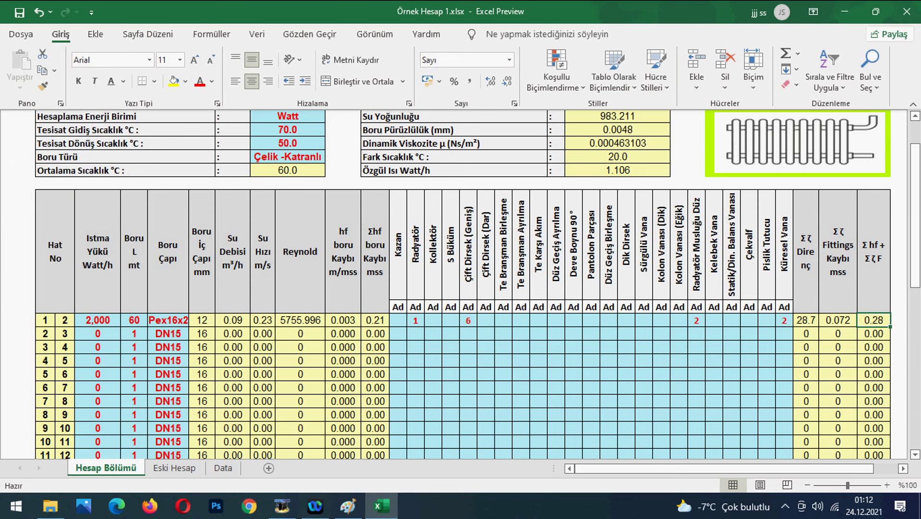
# In Paint, circle the two valves beside collector 2 in light blue with an arrow to a question mark, and return to Excel.
pyautogui.click(348, 506)
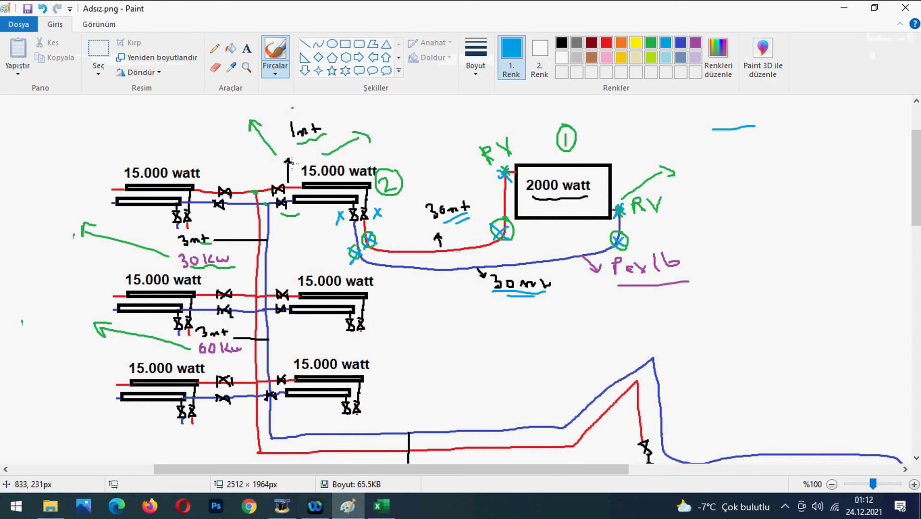
pyautogui.moveTo(284, 173)
pyautogui.mouseDown()
pyautogui.moveTo(270, 207)
pyautogui.moveTo(290, 188)
pyautogui.moveTo(230, 124)
pyautogui.moveTo(238, 129)
pyautogui.mouseUp()
pyautogui.moveTo(194, 100); pyautogui.dragTo(199, 118)
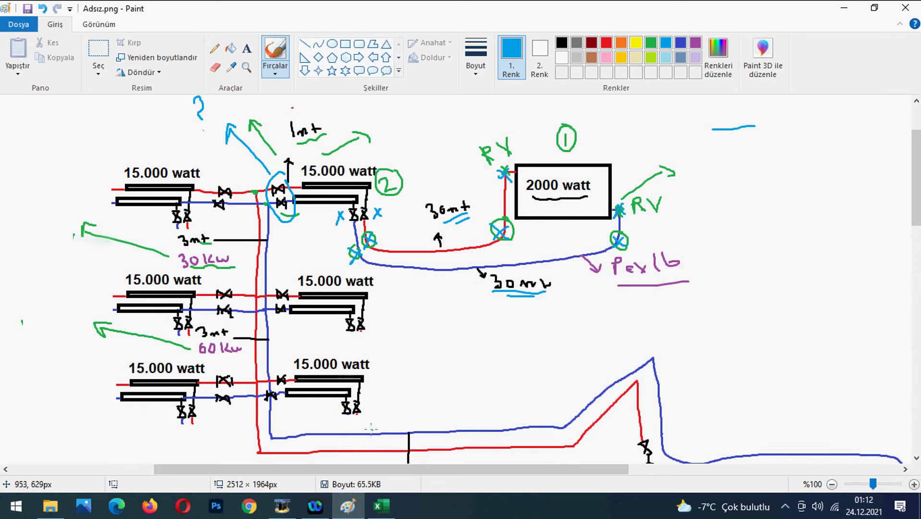
pyautogui.click(382, 505)
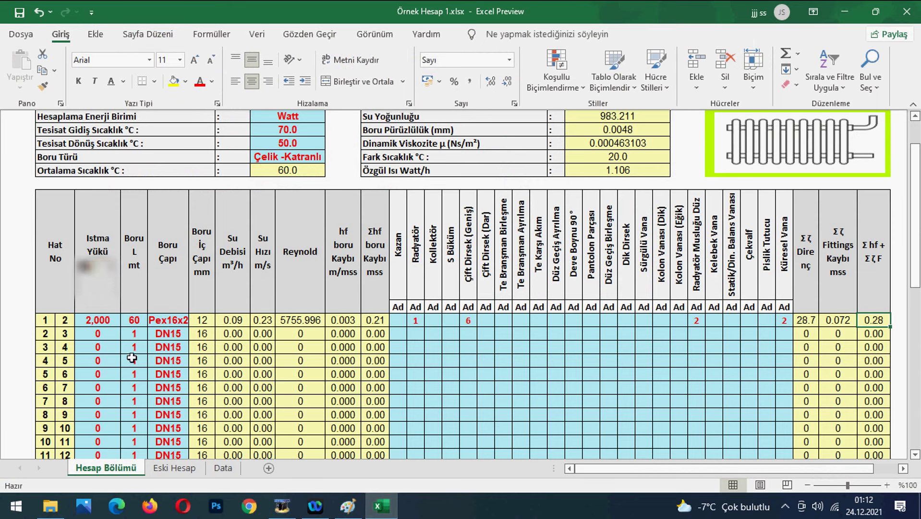
# Set the heating load of line 2-3 to 15,000 Watt/h and highlight its hf boru kaybı cell in yellow.
pyautogui.click(116, 336)
pyautogui.write('15,000')
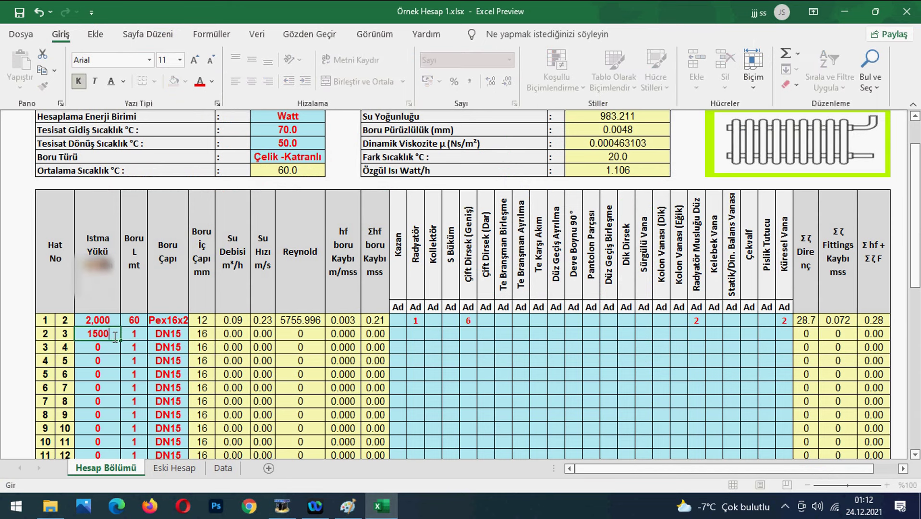
pyautogui.click(135, 359)
pyautogui.click(353, 334)
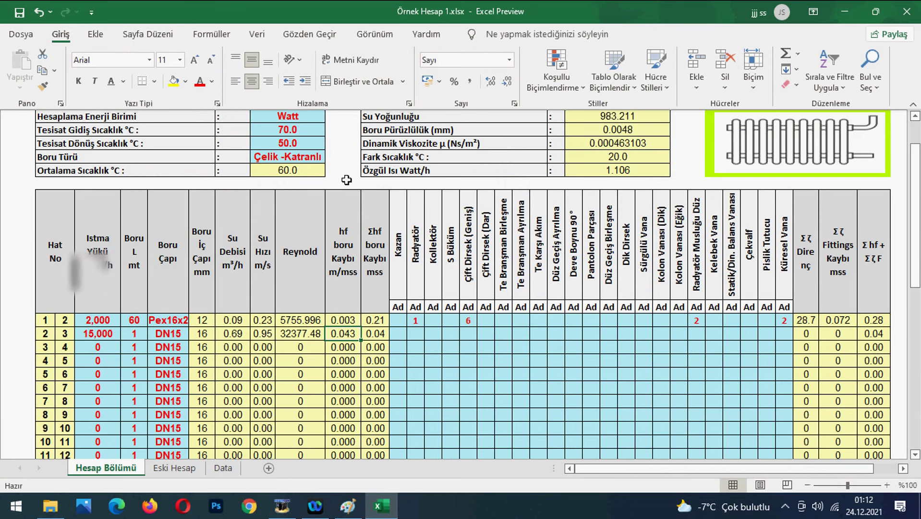
pyautogui.click(463, 358)
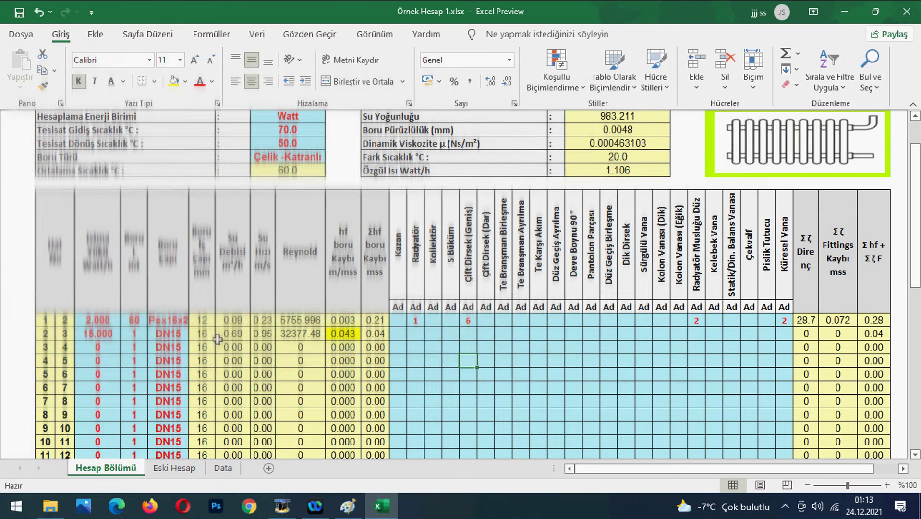
# Change the pipe diameter of line 2-3 to DN20 after checking its hf boru kaybı cell.
pyautogui.click(342, 333)
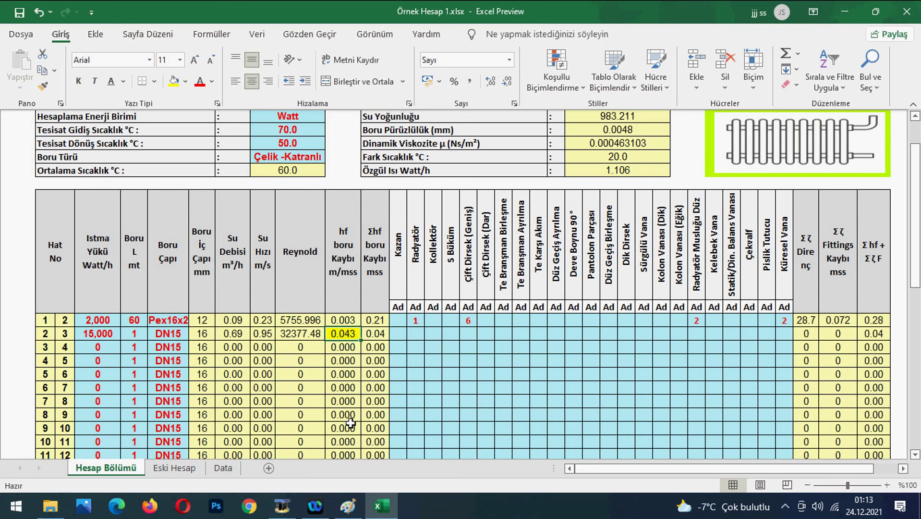
pyautogui.click(182, 335)
pyautogui.click(195, 334)
pyautogui.click(173, 350)
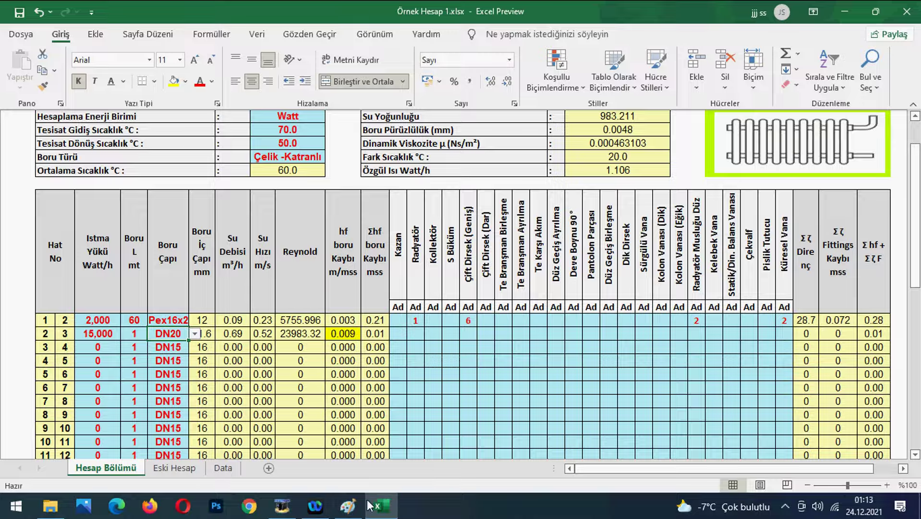
# Write the 3/4" pipe size in light blue beside the question mark in Paint, and return to Excel.
pyautogui.click(348, 505)
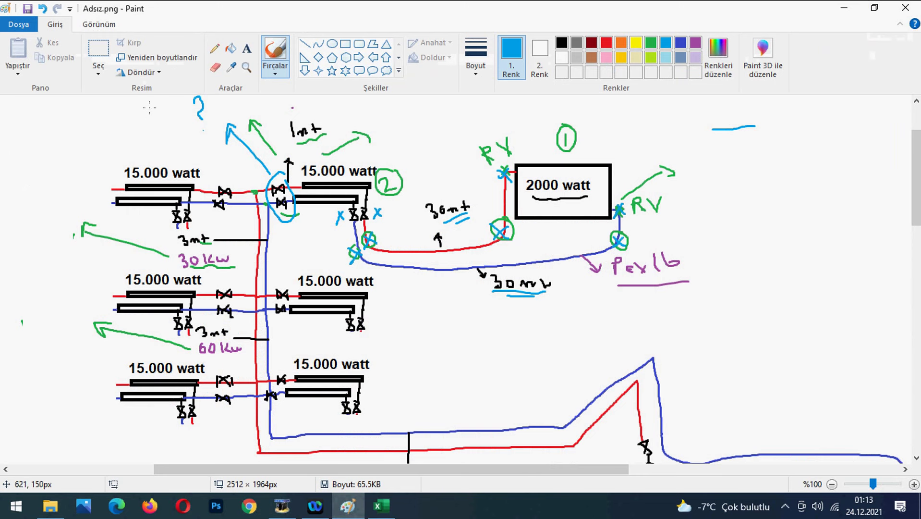
pyautogui.moveTo(157, 114)
pyautogui.mouseDown()
pyautogui.moveTo(163, 128)
pyautogui.moveTo(176, 123)
pyautogui.mouseUp()
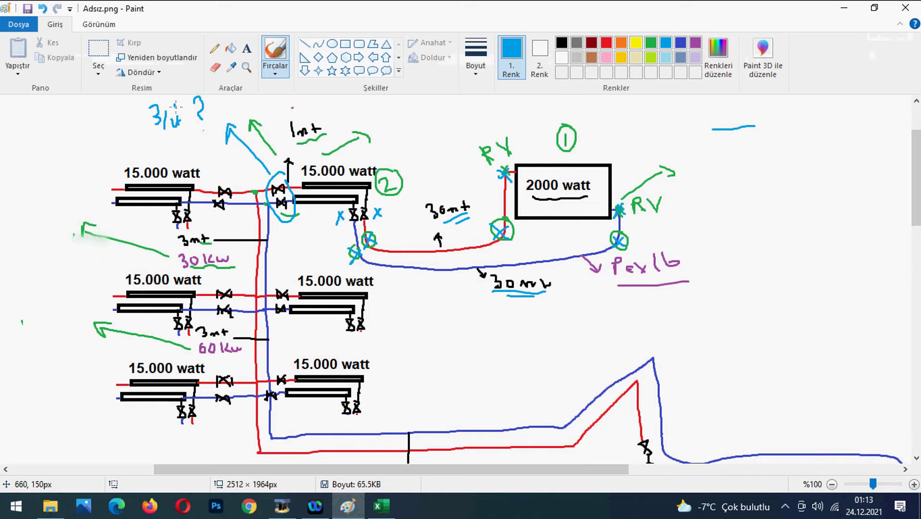
pyautogui.click(382, 506)
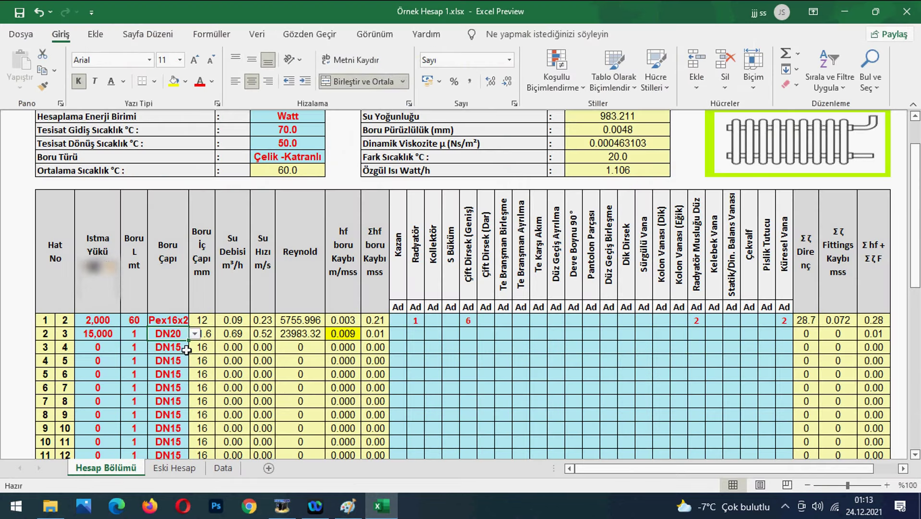
# On line 2-3, set the pipe length to 2 mt and enter 2 for both Kollektör and Küresel Vana.
pyautogui.write('2')
pyautogui.click(173, 347)
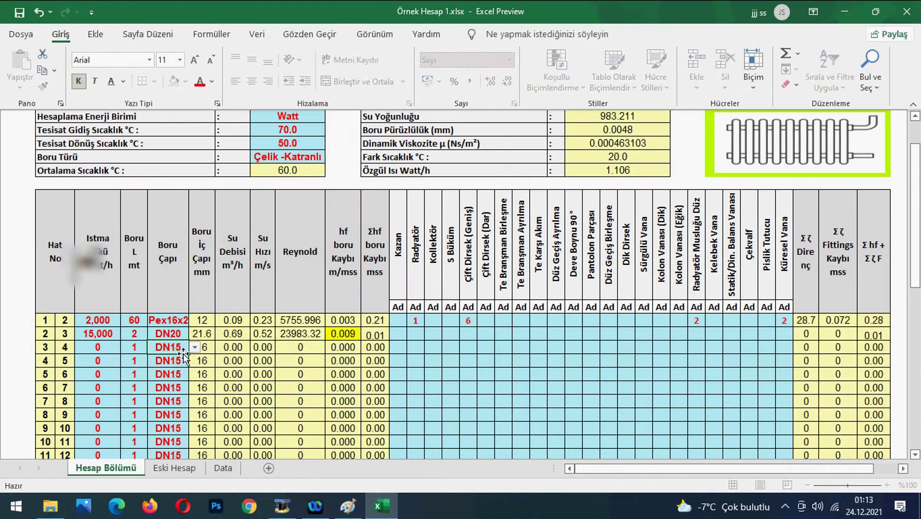
pyautogui.click(433, 334)
pyautogui.write('1')
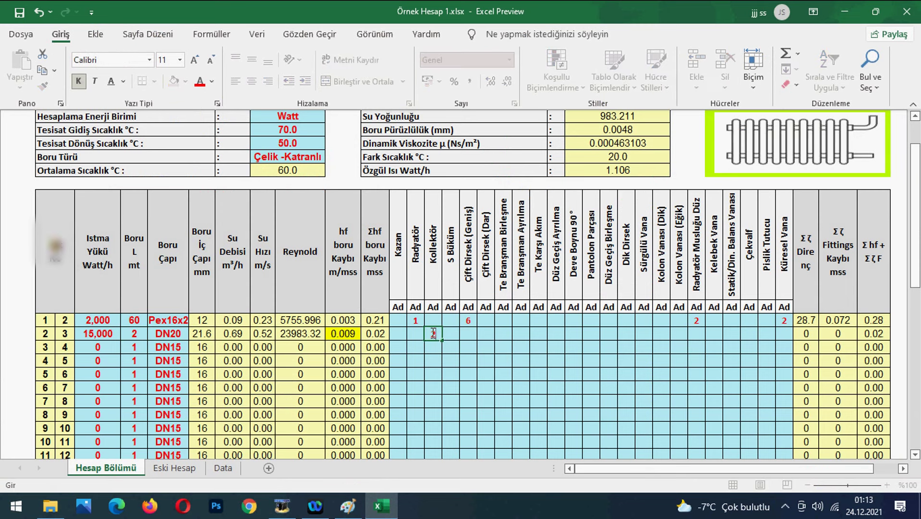
pyautogui.click(460, 355)
pyautogui.click(784, 333)
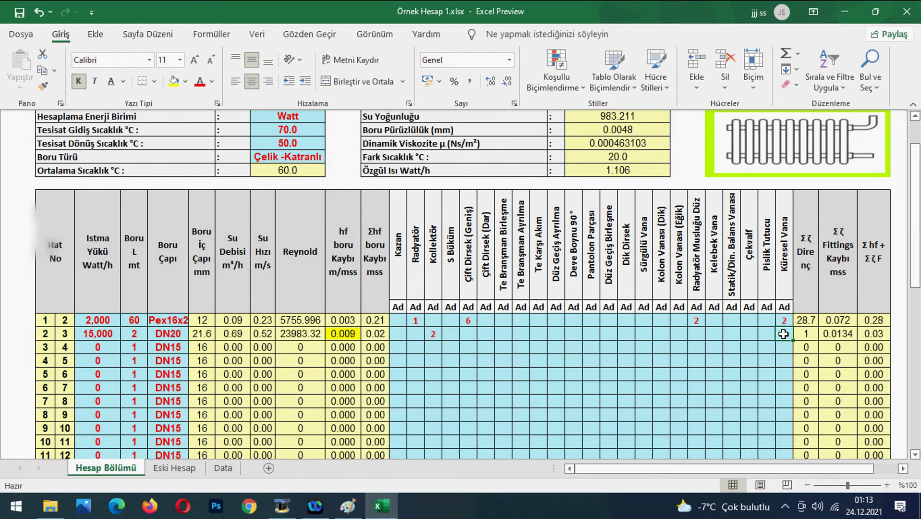
pyautogui.write('3')
pyautogui.click(766, 373)
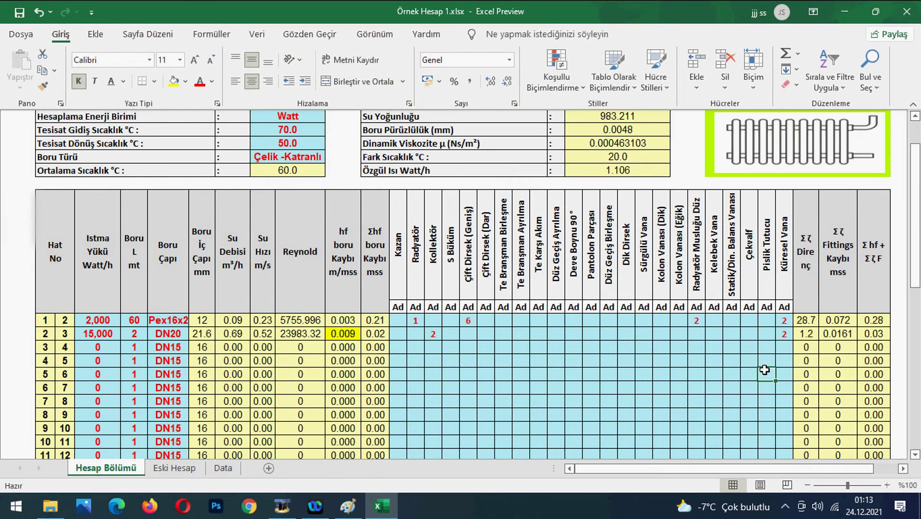
# Underline the upper 3 mt riser length label in light blue in Paint, and return to Excel.
pyautogui.click(347, 505)
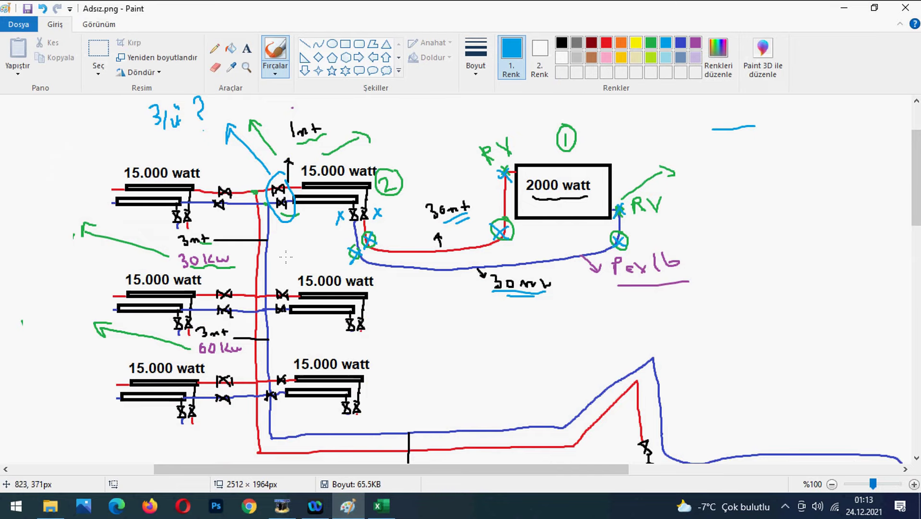
pyautogui.moveTo(82, 218)
pyautogui.mouseDown()
pyautogui.moveTo(92, 232)
pyautogui.moveTo(84, 231)
pyautogui.mouseUp()
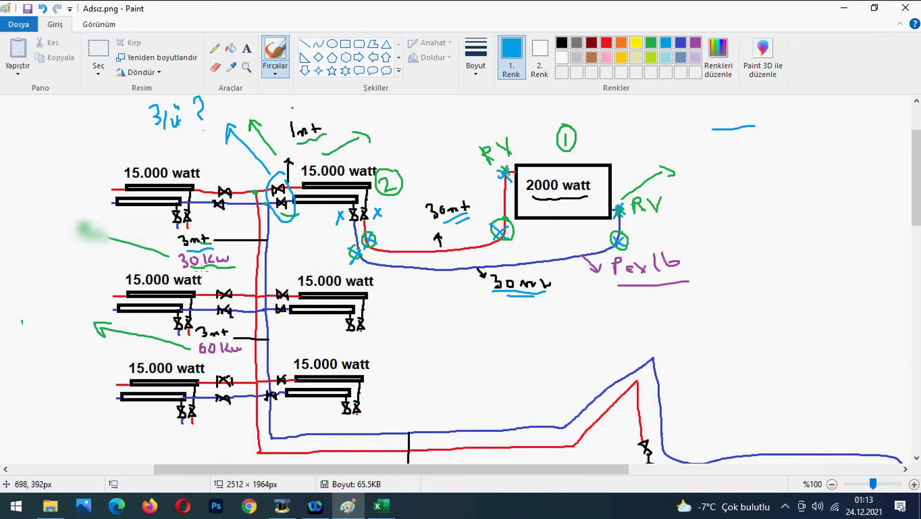
pyautogui.click(381, 505)
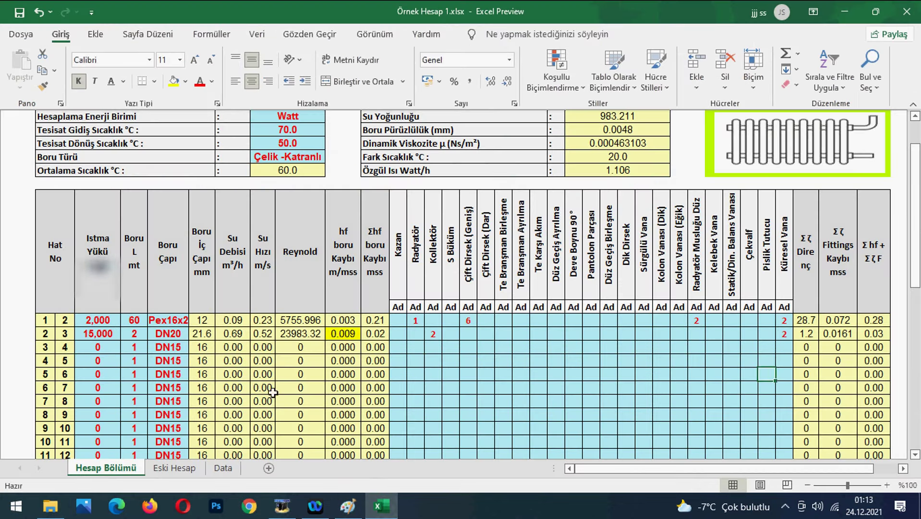
# For line 3-4, enter a heating load of 3000 Watt/h and a pipe length of 6 mt.
pyautogui.click(114, 353)
pyautogui.write('3000')
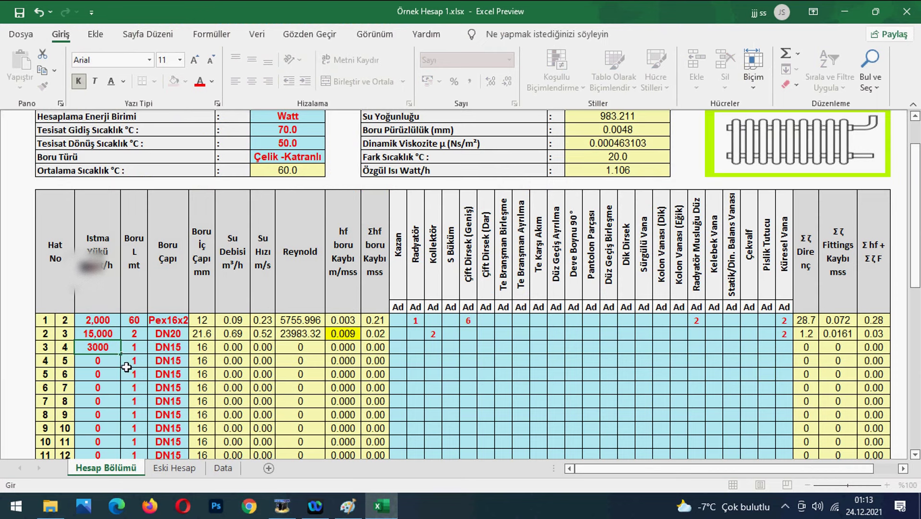
pyautogui.click(134, 348)
pyautogui.write('6')
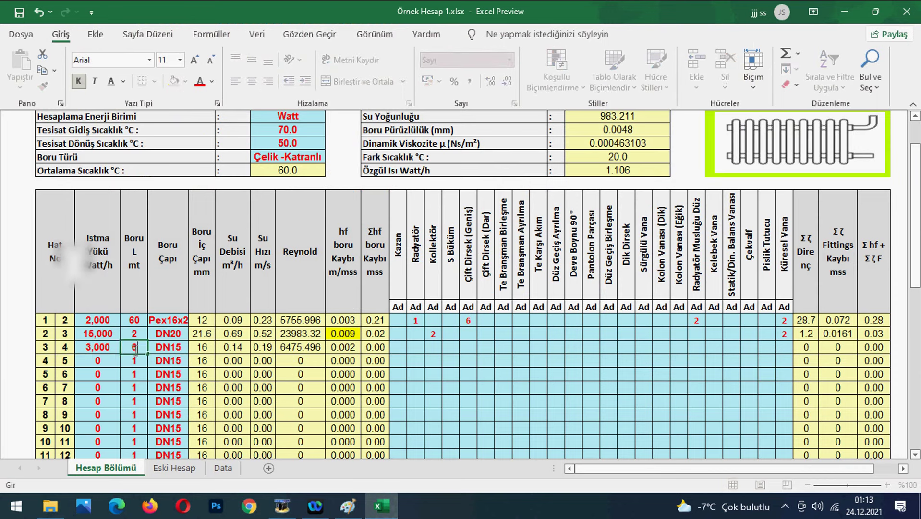
pyautogui.press('Return')
# Set the pipe diameter of line 3-4 to DN20.
pyautogui.click(168, 347)
pyautogui.click(194, 346)
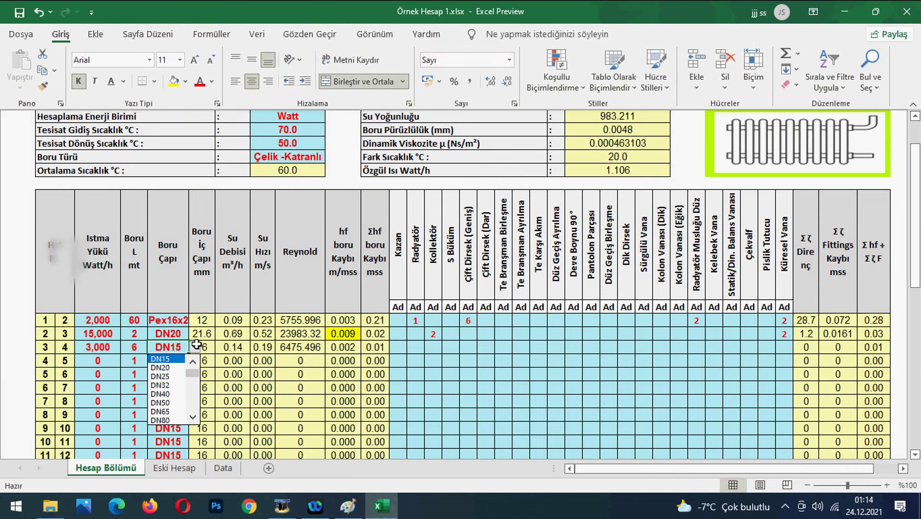
pyautogui.click(169, 368)
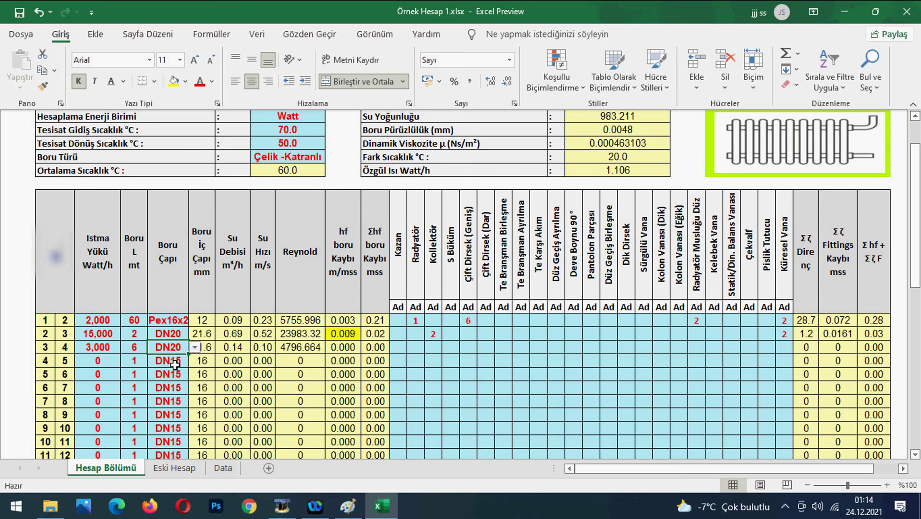
# Correct the heating load of line 3-4 to 30,000 Watt/h.
pyautogui.click(99, 347)
pyautogui.doubleClick(112, 347)
pyautogui.write('0')
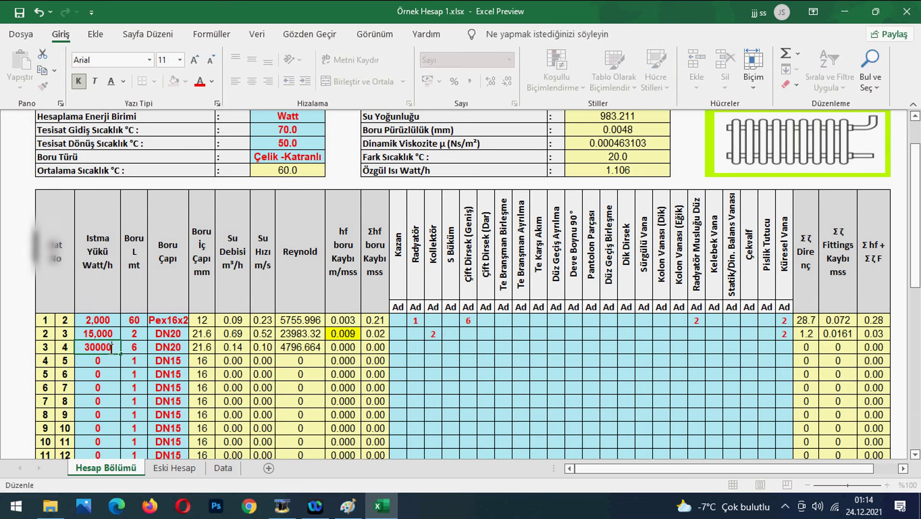
pyautogui.click(115, 385)
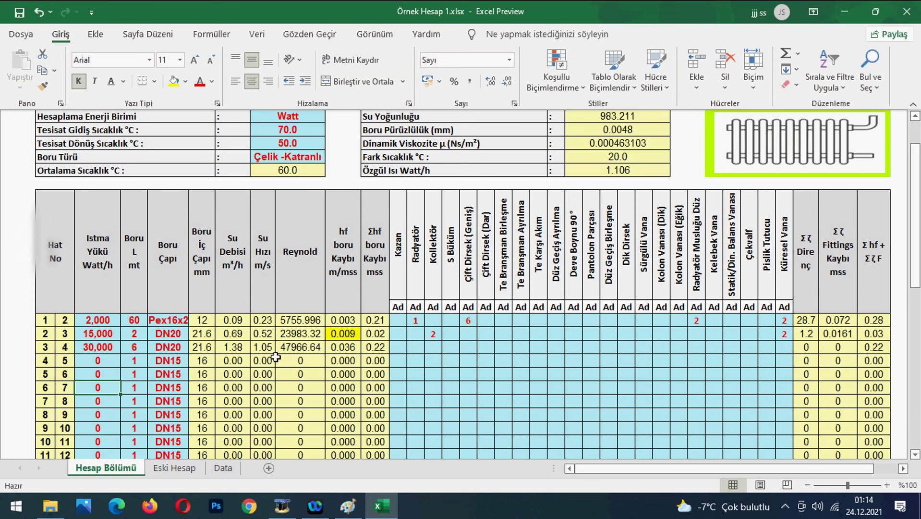
# Change the pipe diameter of line 3-4 to DN25.
pyautogui.click(186, 346)
pyautogui.click(194, 347)
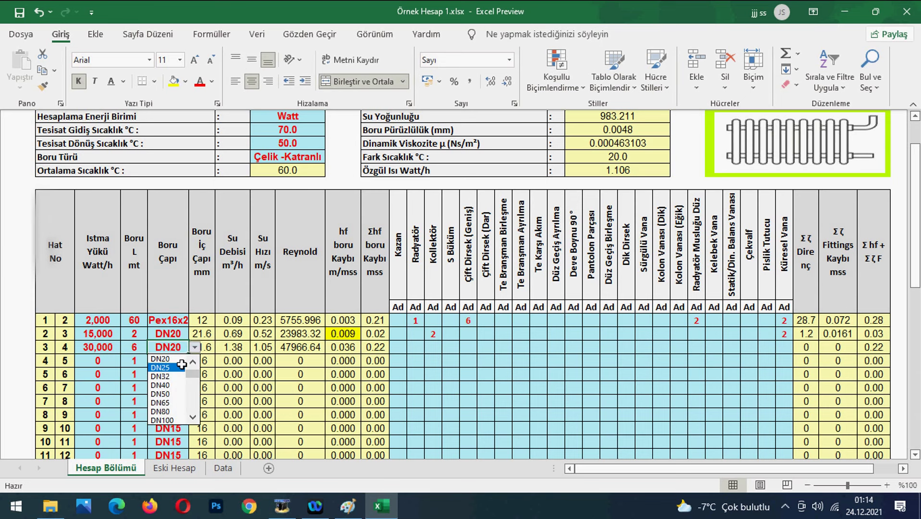
pyautogui.click(179, 366)
pyautogui.click(262, 387)
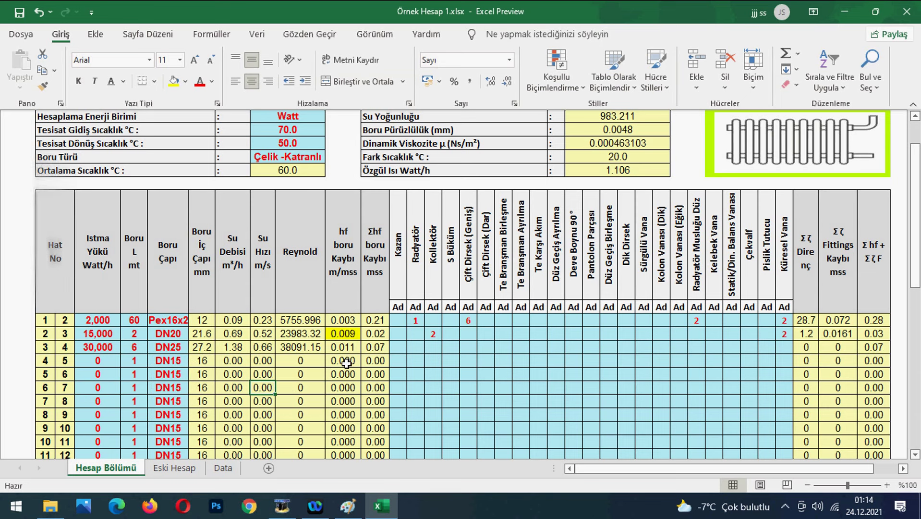
# In Paint, note 1" and DN25 in light blue beside the 30 kW arrow, dot the red riser's upper junction, and return to Excel.
pyautogui.click(348, 505)
pyautogui.moveTo(41, 212)
pyautogui.mouseDown()
pyautogui.moveTo(47, 232)
pyautogui.moveTo(38, 260)
pyautogui.moveTo(56, 260)
pyautogui.moveTo(59, 245)
pyautogui.moveTo(81, 262)
pyautogui.mouseUp()
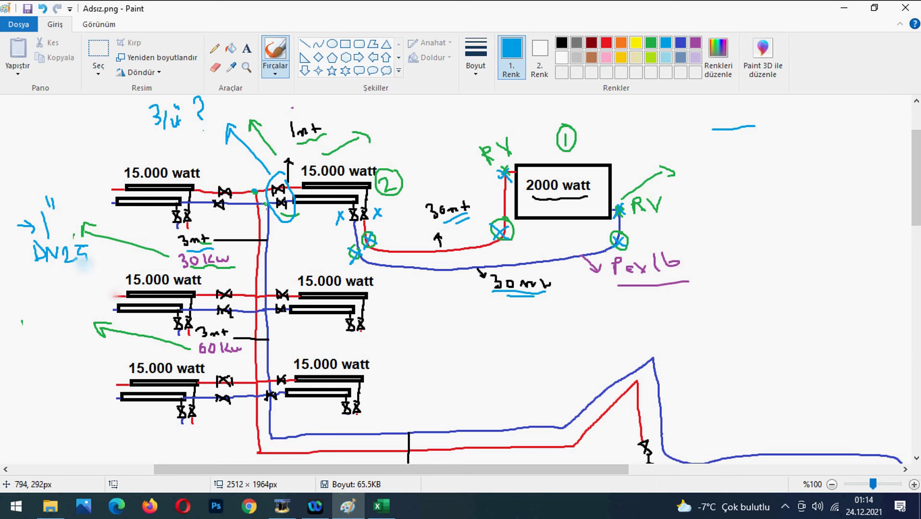
pyautogui.click(381, 505)
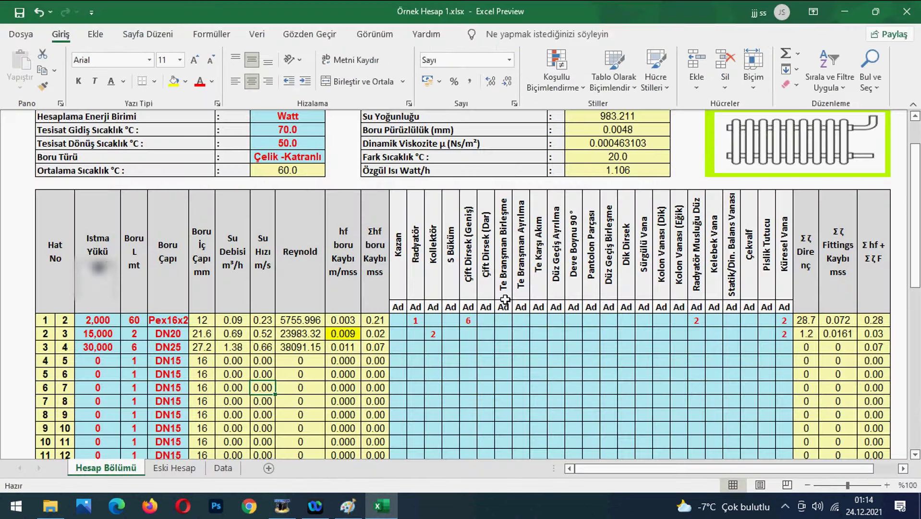
# Enter the fittings of line 3-4: 1 Te Branşman Birleşme and 1 Te Branşman Ayrılma.
pyautogui.click(508, 346)
pyautogui.write('1')
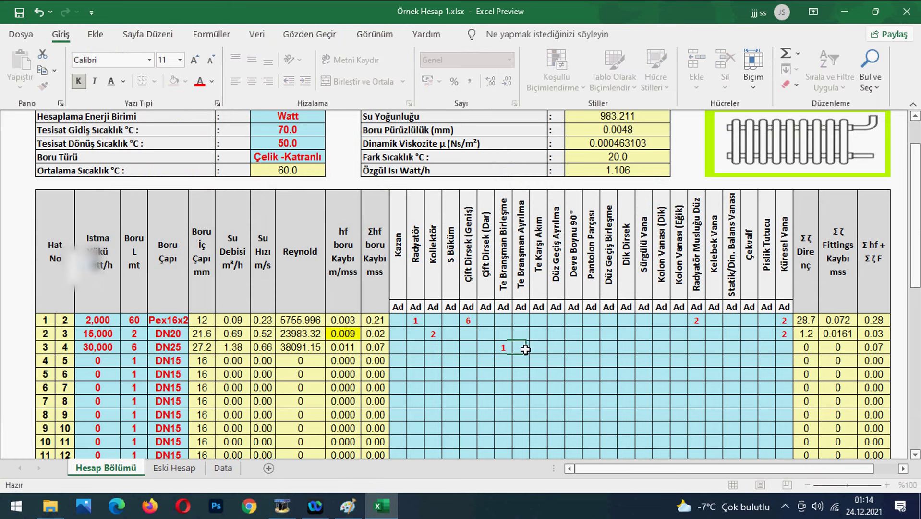
pyautogui.click(526, 347)
pyautogui.write('1')
pyautogui.click(555, 387)
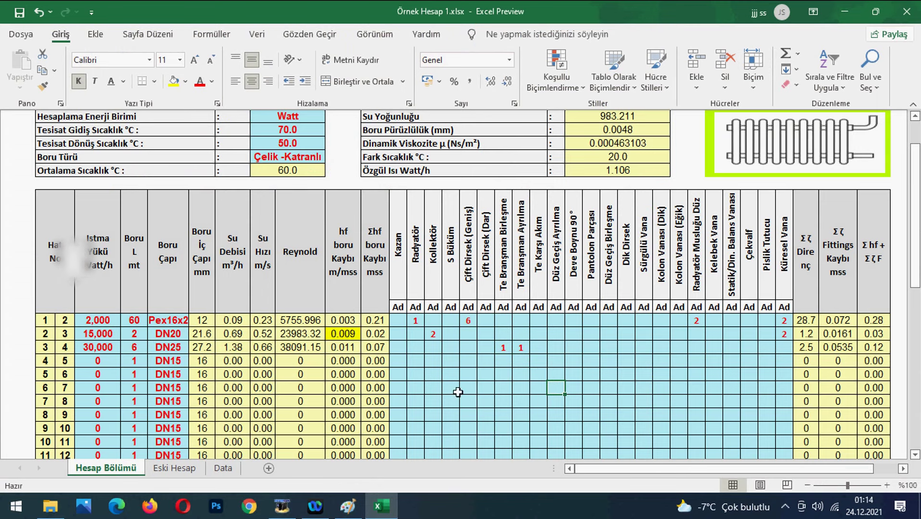
# Enter a heating load of 60,000 Watt/h and a pipe length of 6 m for line 4-5.
pyautogui.click(114, 362)
pyautogui.write('60,00')
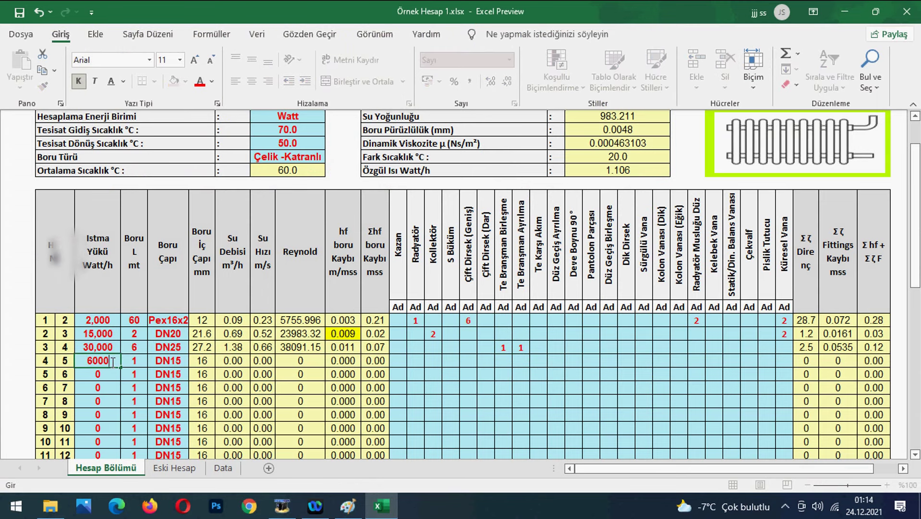
pyautogui.write('0')
pyautogui.click(131, 360)
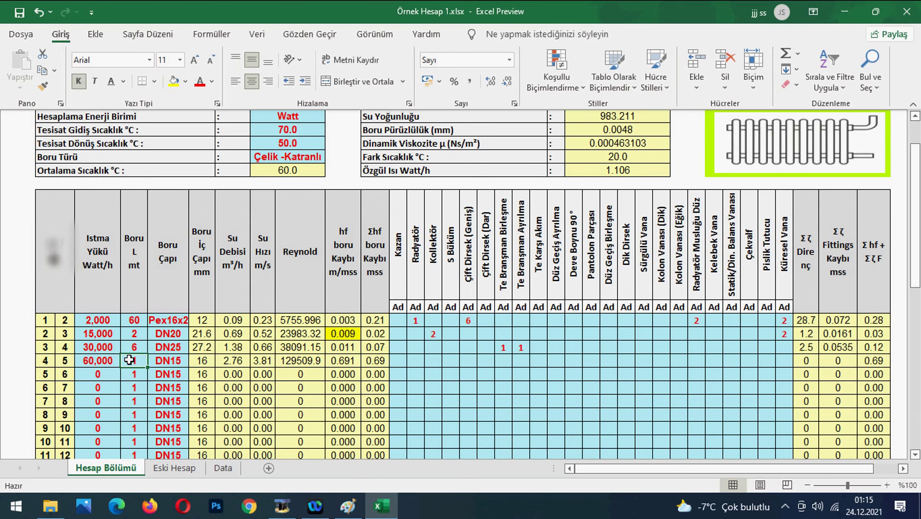
pyautogui.write('6')
# Set the pipe diameter of line 4-5 to DN25.
pyautogui.click(168, 360)
pyautogui.click(195, 361)
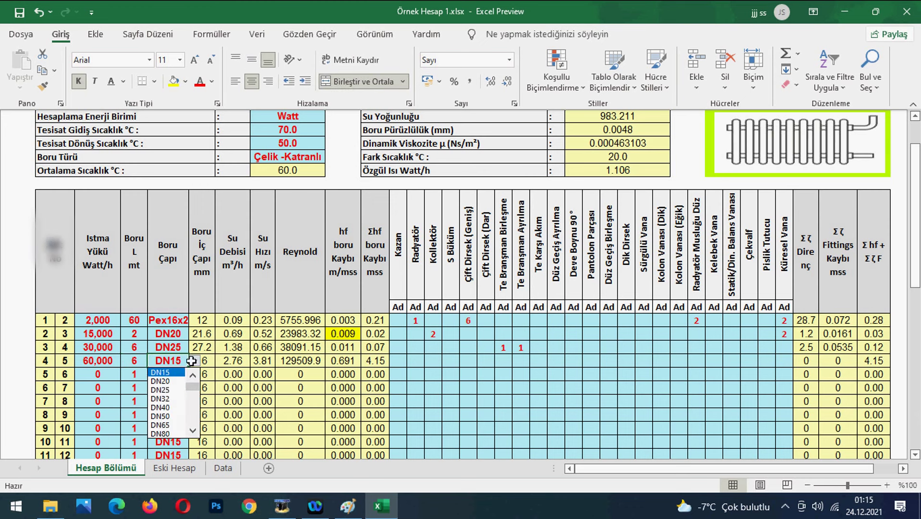
pyautogui.click(181, 389)
pyautogui.click(343, 360)
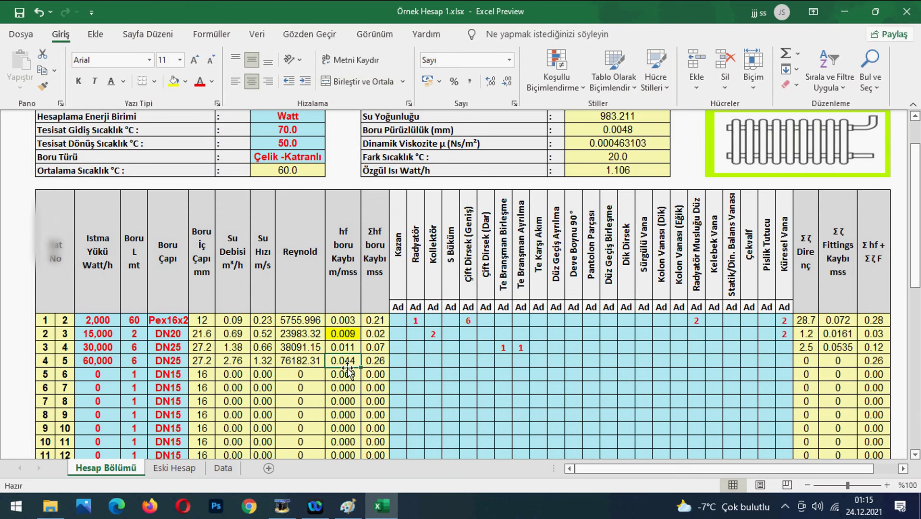
# Change the pipe diameter of line 4-5 to DN32.
pyautogui.click(187, 362)
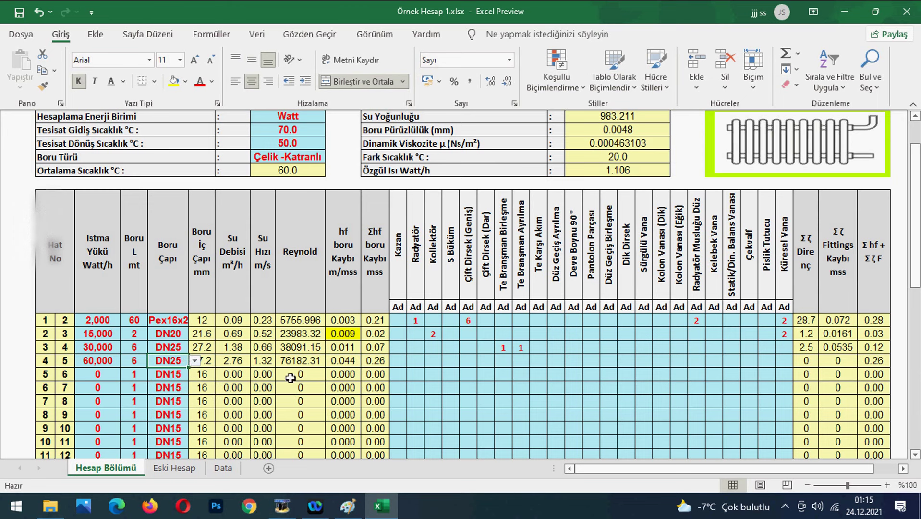
pyautogui.click(195, 360)
pyautogui.click(173, 382)
pyautogui.click(343, 360)
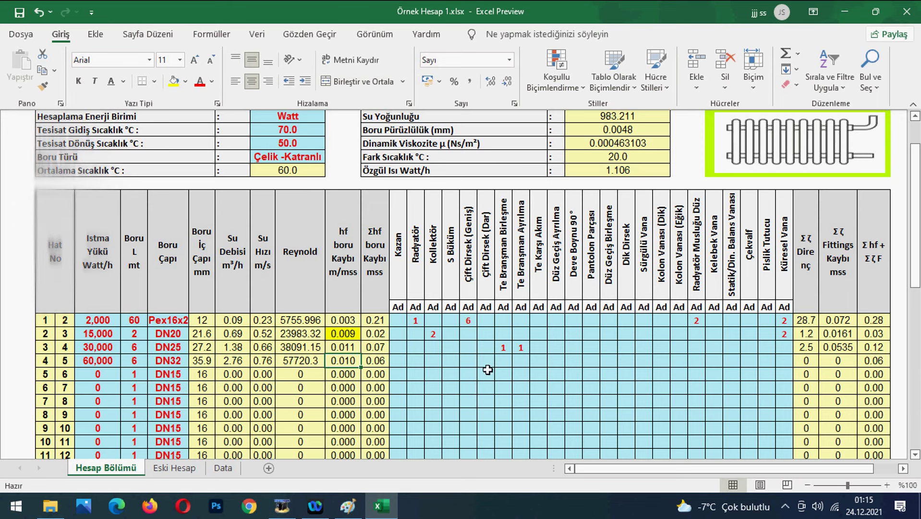
# Enter the fittings of line 4-5: 1 Te Branşman Birleşme and 1 Te Branşman Ayrılma.
pyautogui.click(503, 360)
pyautogui.write('1')
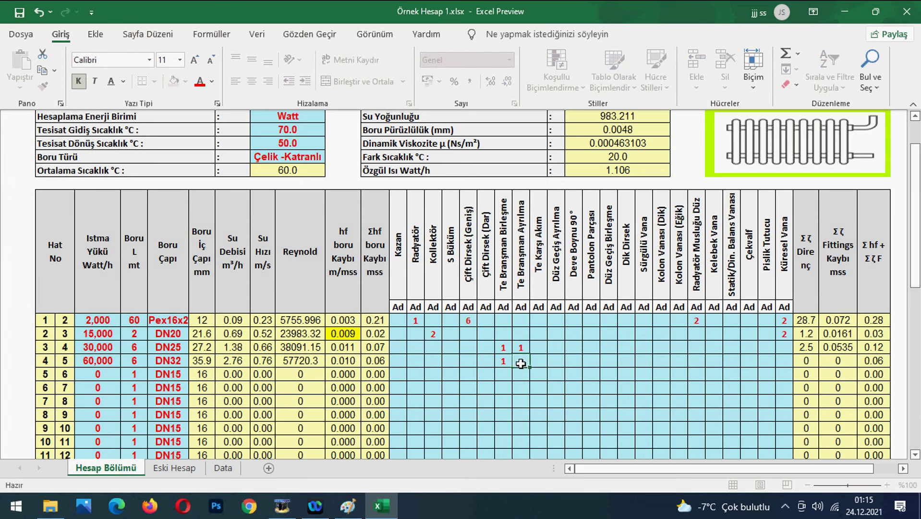
pyautogui.click(521, 360)
pyautogui.write('1')
pyautogui.click(539, 400)
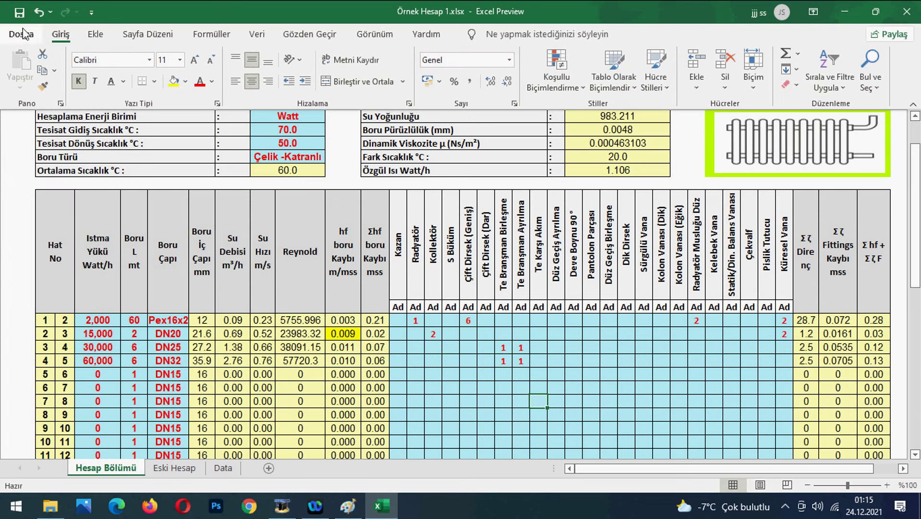
# Switch to Paint and note 1 1/4" in light blue beside the 60 kW arrow.
pyautogui.click(350, 503)
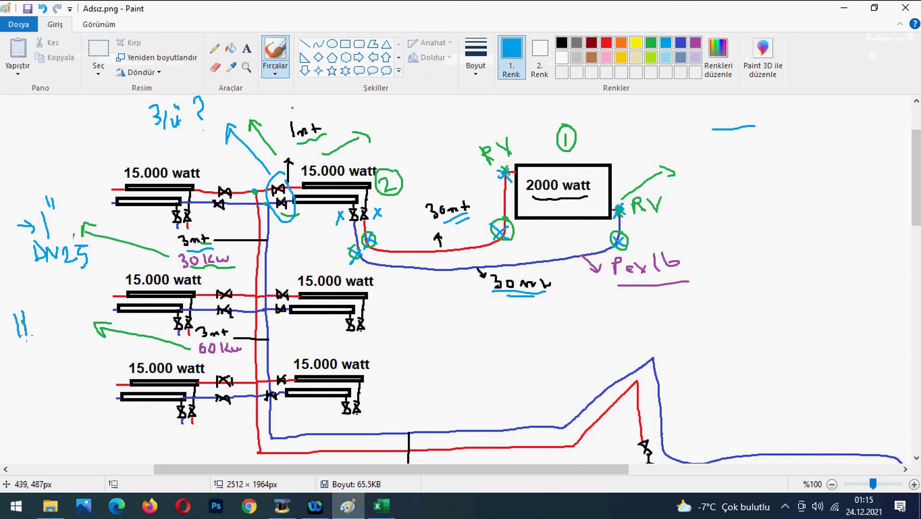
pyautogui.moveTo(47, 327); pyautogui.dragTo(58, 348)
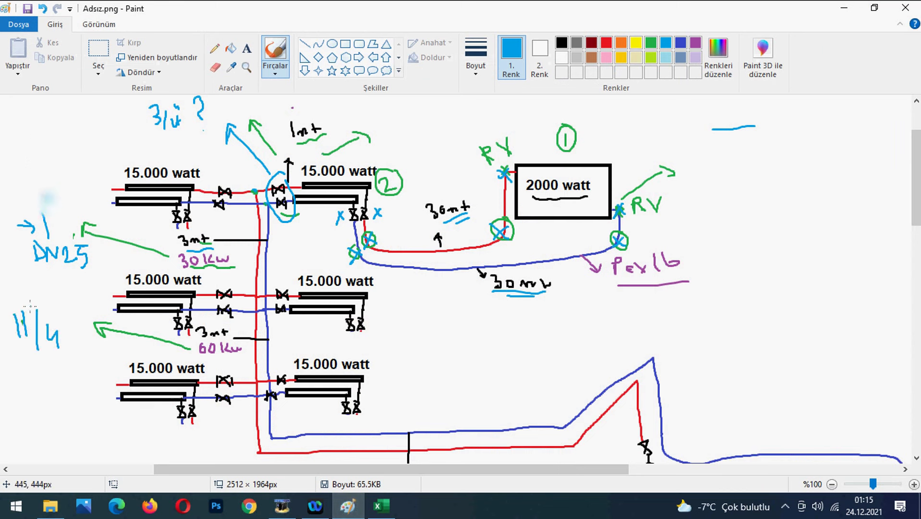
pyautogui.scroll(-3, 53, 204)
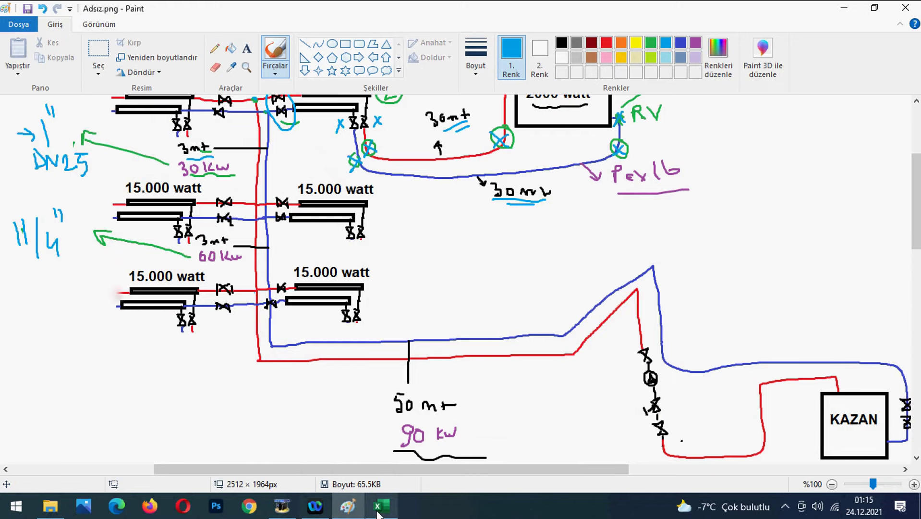
# Return to Excel and enter a heating load of 90,000 Watt/h for line 5-6.
pyautogui.click(354, 475)
pyautogui.click(116, 373)
pyautogui.write('9')
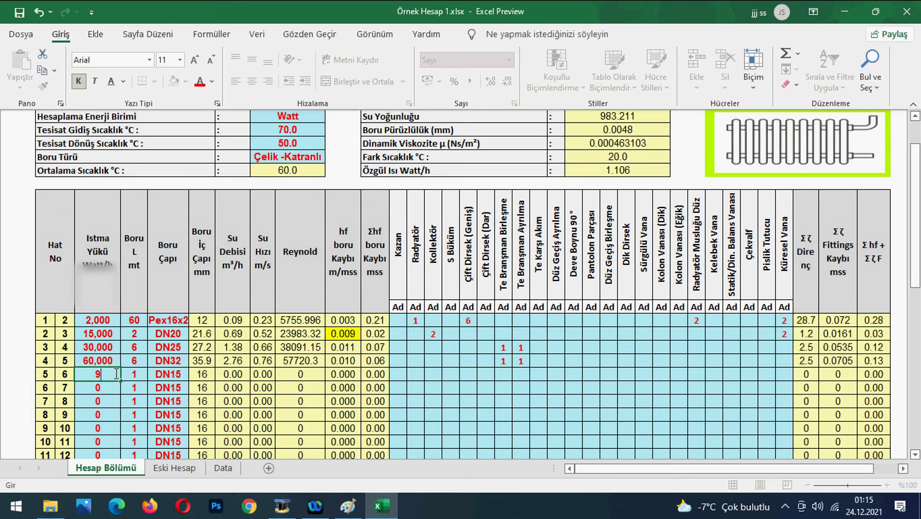
pyautogui.write('0,000')
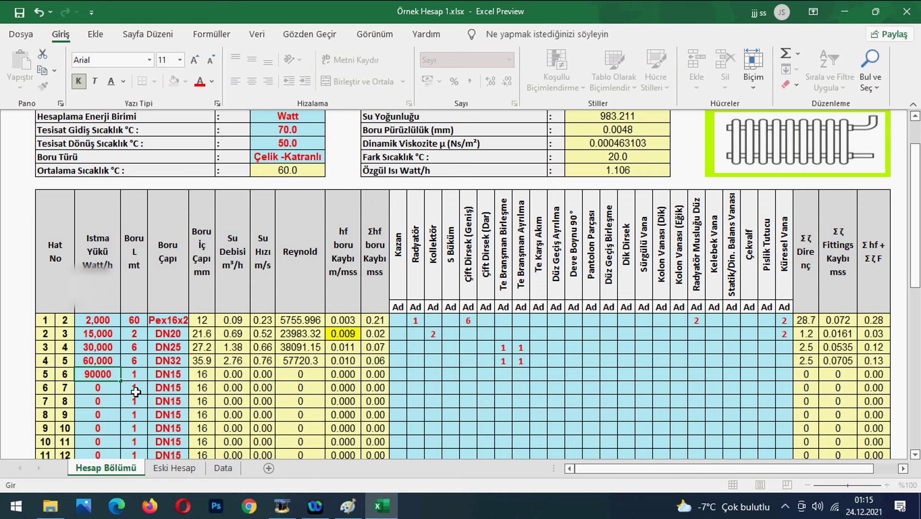
pyautogui.click(139, 373)
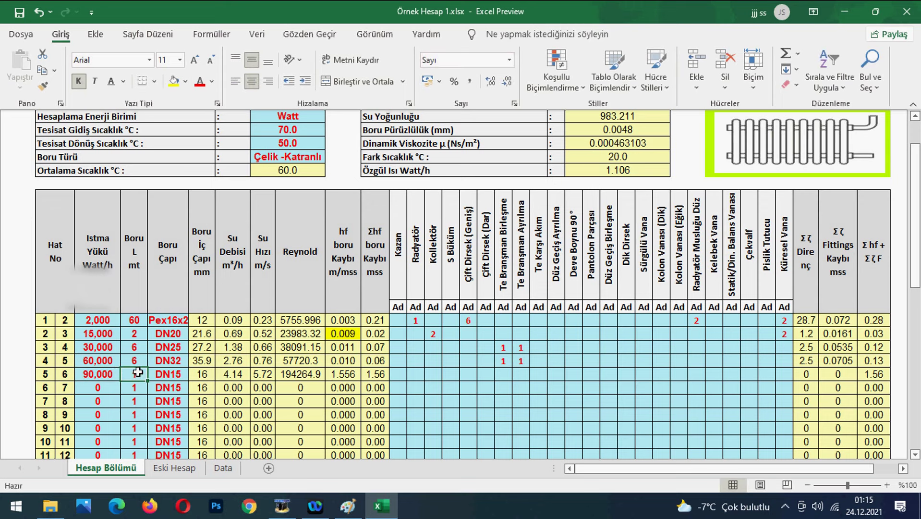
# In Paint, circle the 50 mt length label above the 90 kW note in light blue.
pyautogui.click(348, 505)
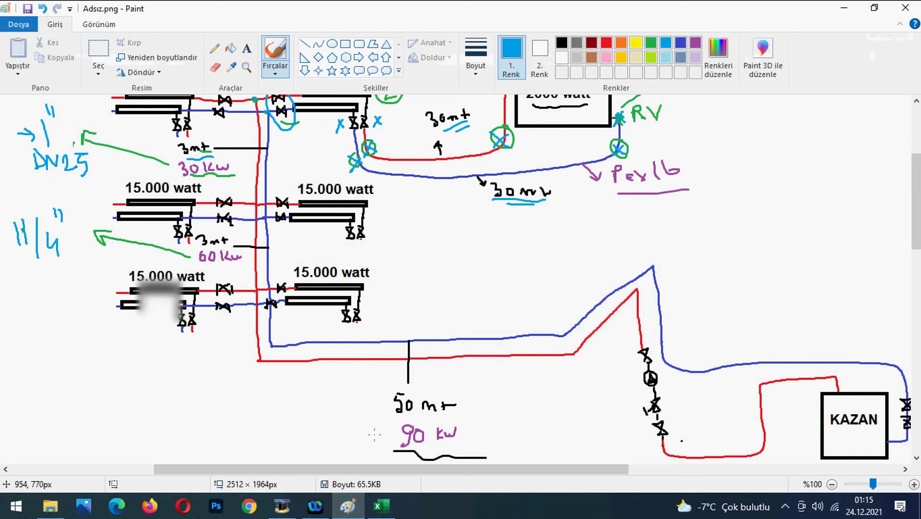
pyautogui.scroll(-2, 414, 389)
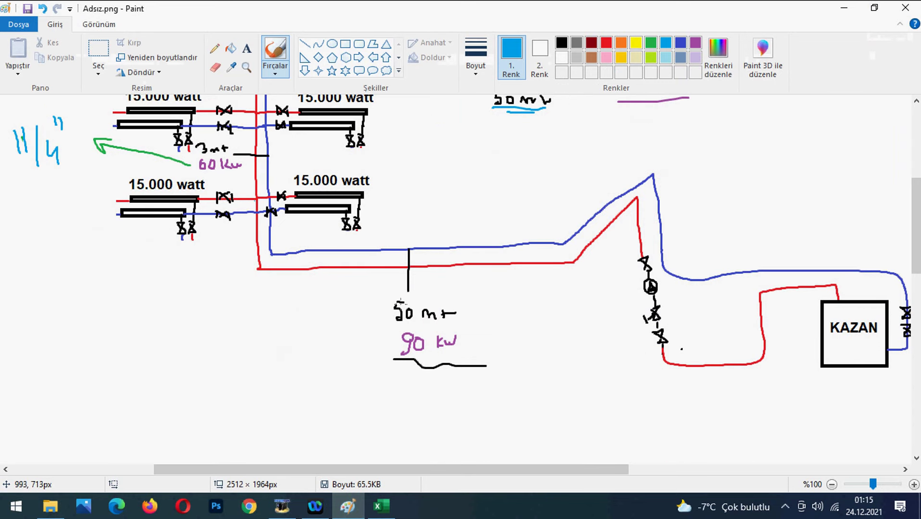
pyautogui.moveTo(434, 295)
pyautogui.mouseDown()
pyautogui.moveTo(377, 311)
pyautogui.moveTo(464, 320)
pyautogui.moveTo(432, 294)
pyautogui.mouseUp()
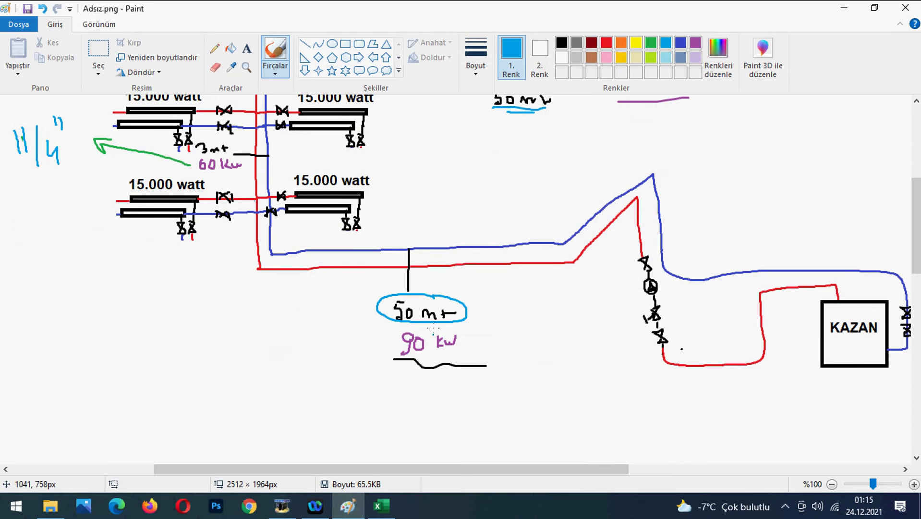
# Back in Excel, set the pipe length of line 5-6 to 100 m.
pyautogui.click(381, 505)
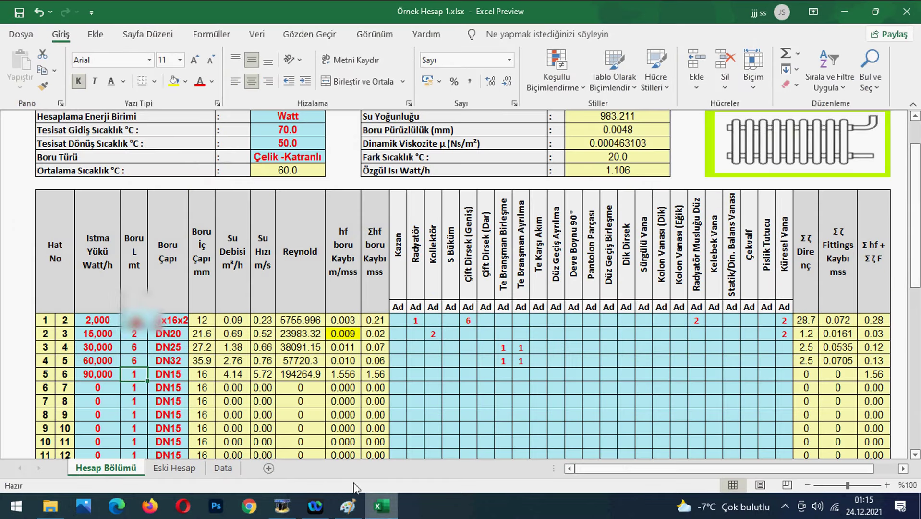
pyautogui.write('100')
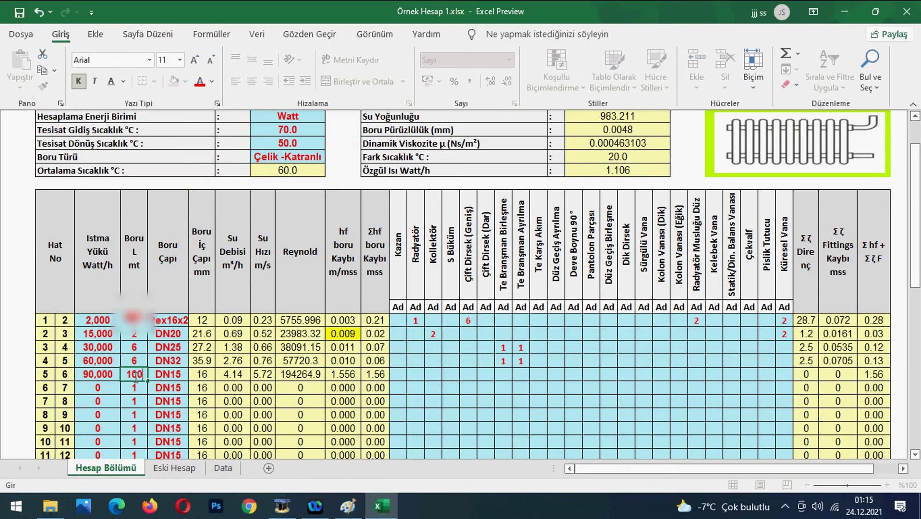
pyautogui.click(233, 387)
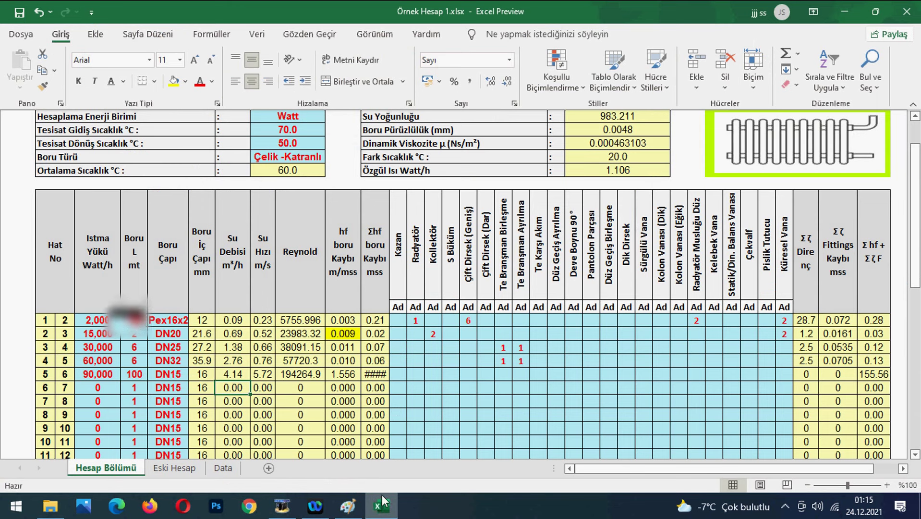
# Set the pipe diameter of line 5-6 to DN25.
pyautogui.click(168, 374)
pyautogui.click(194, 374)
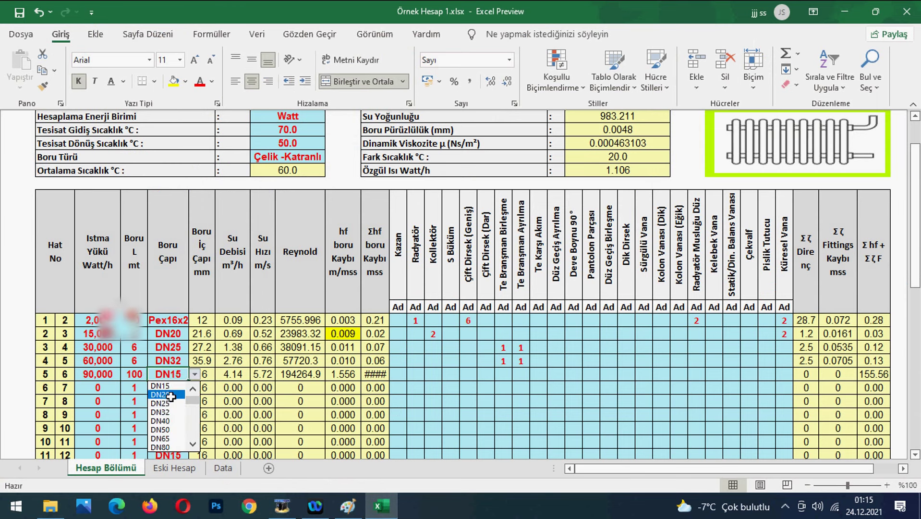
pyautogui.click(169, 405)
# Change the pipe diameter of line 5-6 to DN32.
pyautogui.click(194, 374)
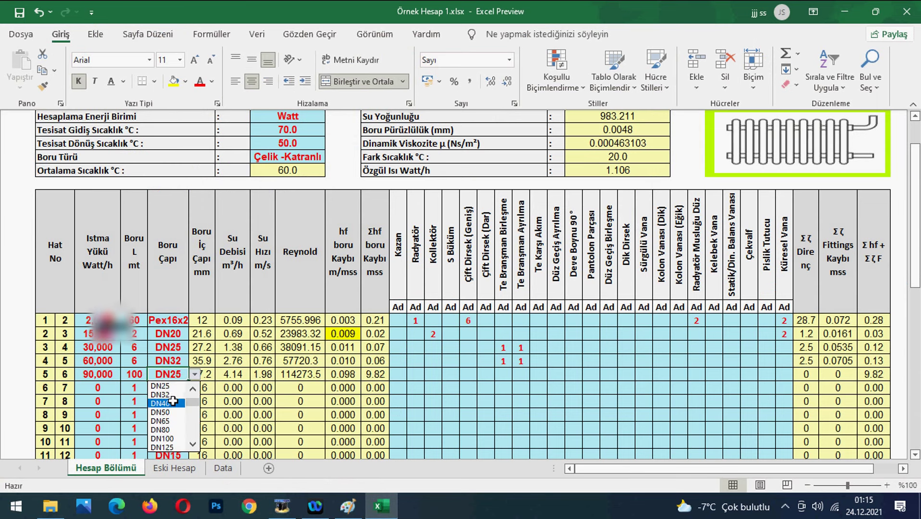
pyautogui.click(172, 395)
pyautogui.click(432, 428)
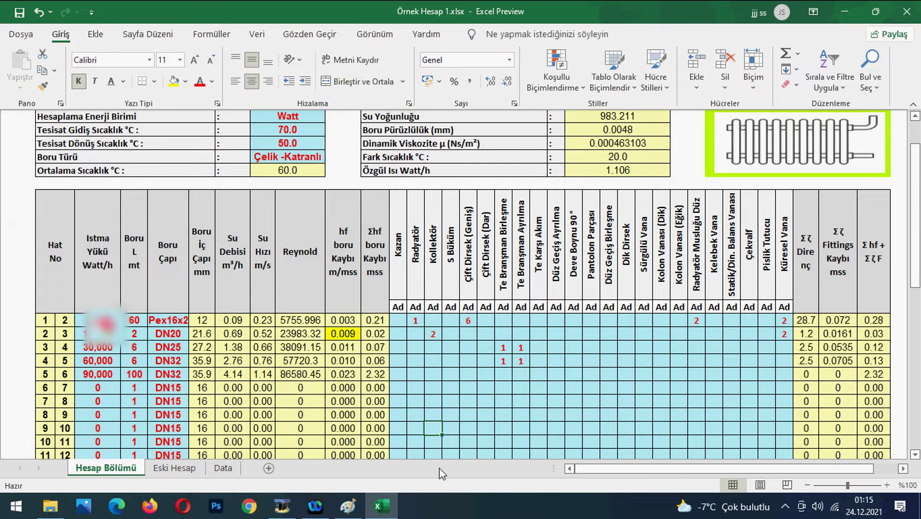
# In Paint, mark each elbow on the red and blue main lines up to the KAZAN boiler with light blue ticks.
pyautogui.click(388, 507)
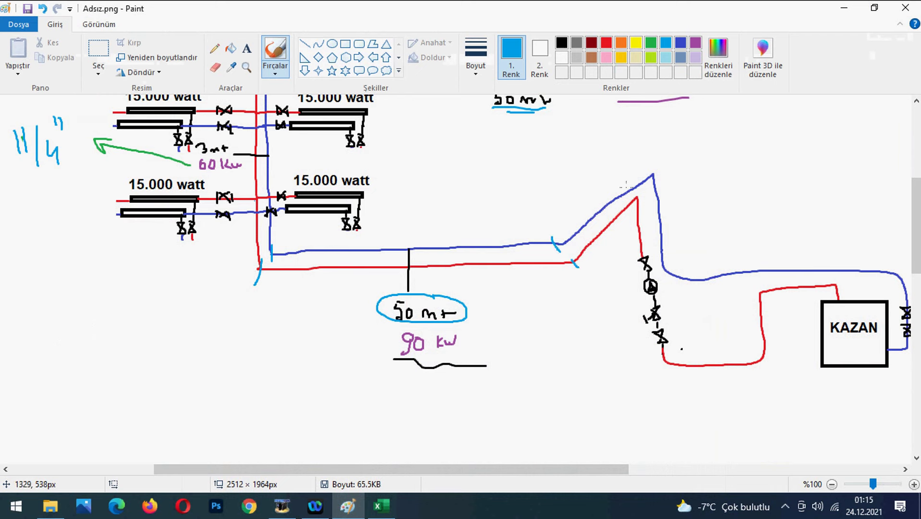
pyautogui.moveTo(671, 359); pyautogui.dragTo(666, 374)
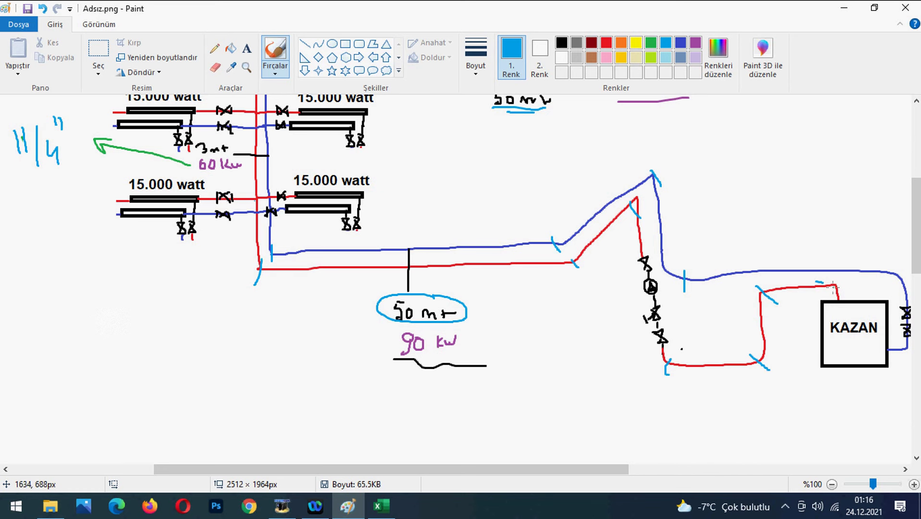
pyautogui.scroll(-3, 833, 288)
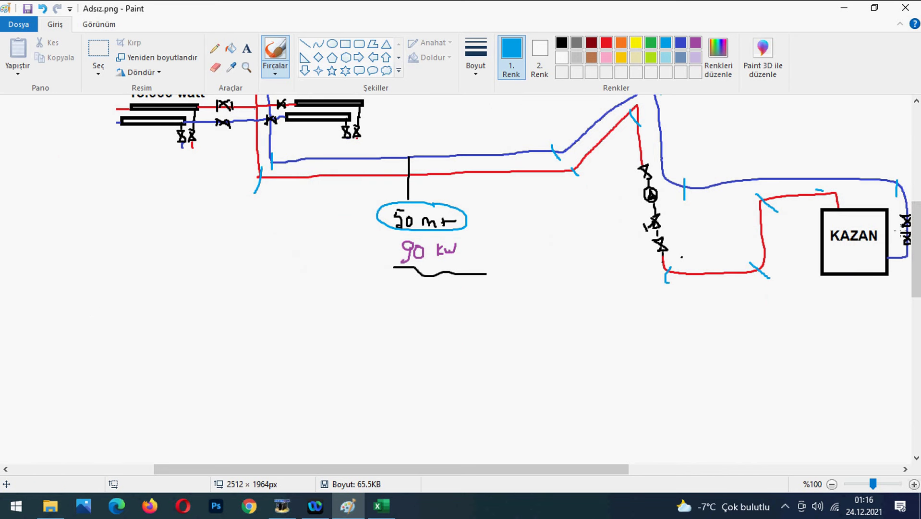
pyautogui.hscroll(3, 644, 468)
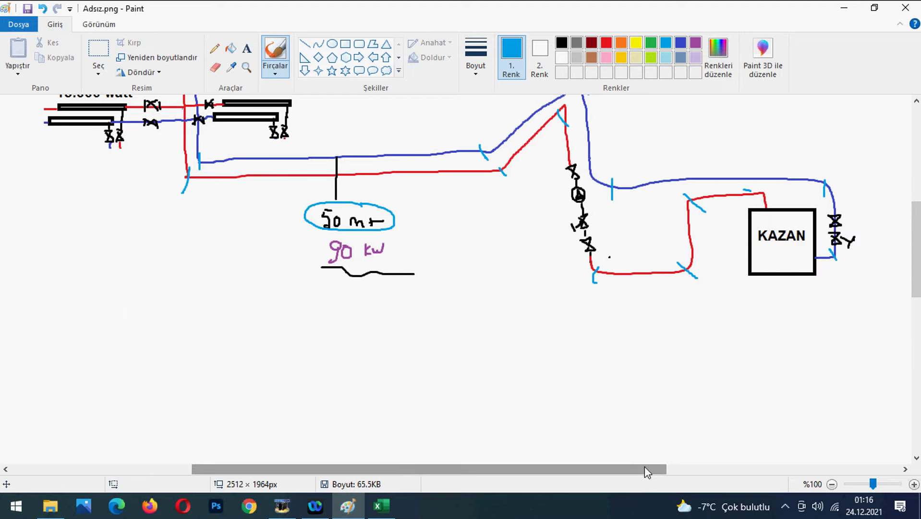
# Return to Excel and enter 13 Dik Dirsek fittings for line 5-6.
pyautogui.click(398, 510)
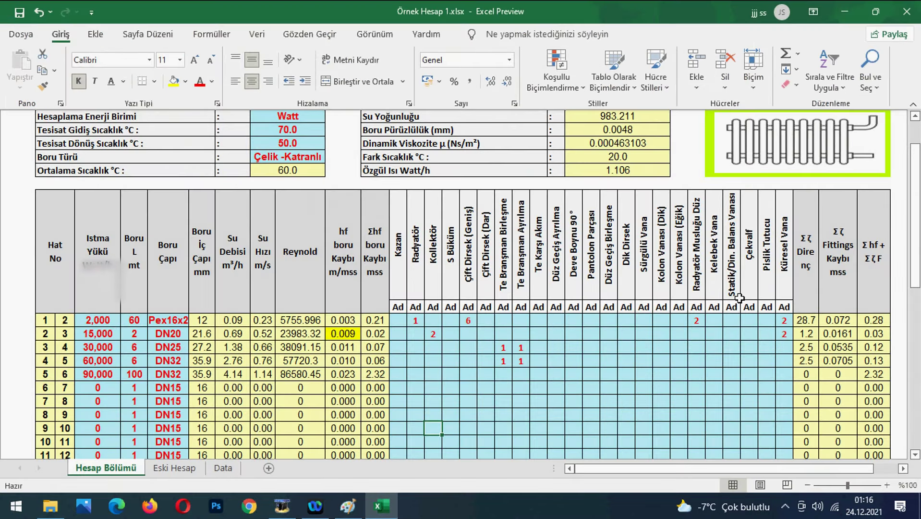
pyautogui.click(626, 373)
pyautogui.write('13')
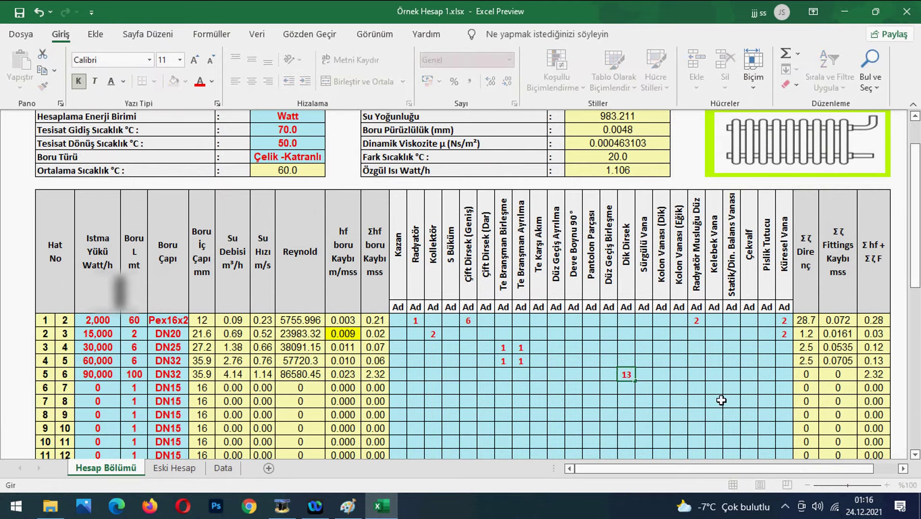
pyautogui.press('Return')
# In Paint, tick the valves on the main lines near the boiler in light blue, and enter 3 Küresel Vana for line 5-6 in Excel.
pyautogui.click(382, 505)
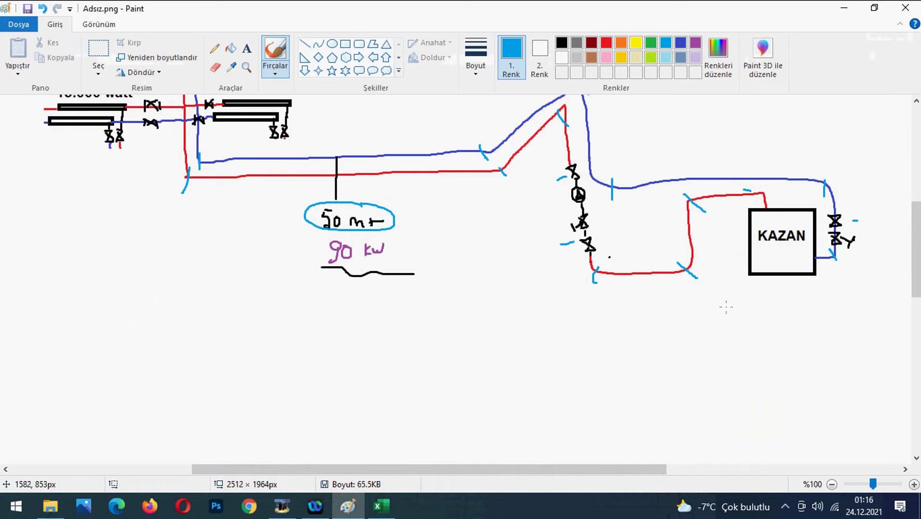
pyautogui.click(382, 505)
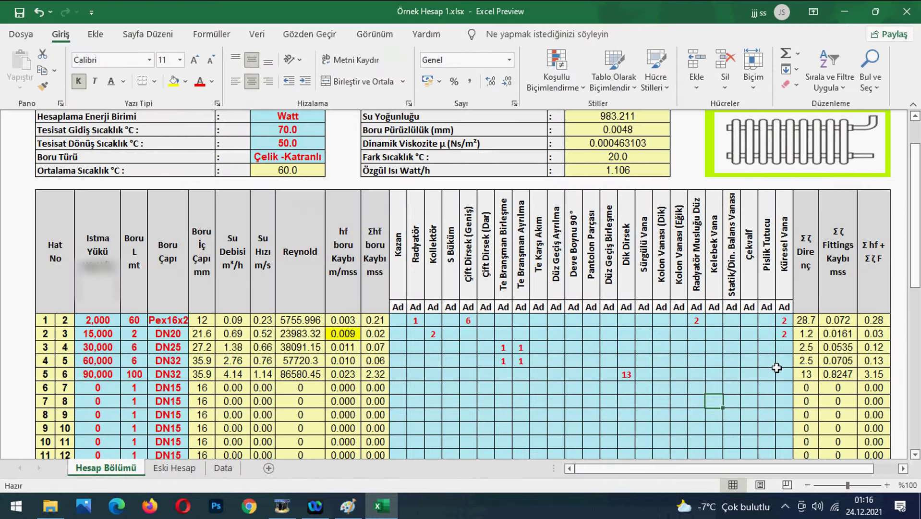
pyautogui.click(780, 373)
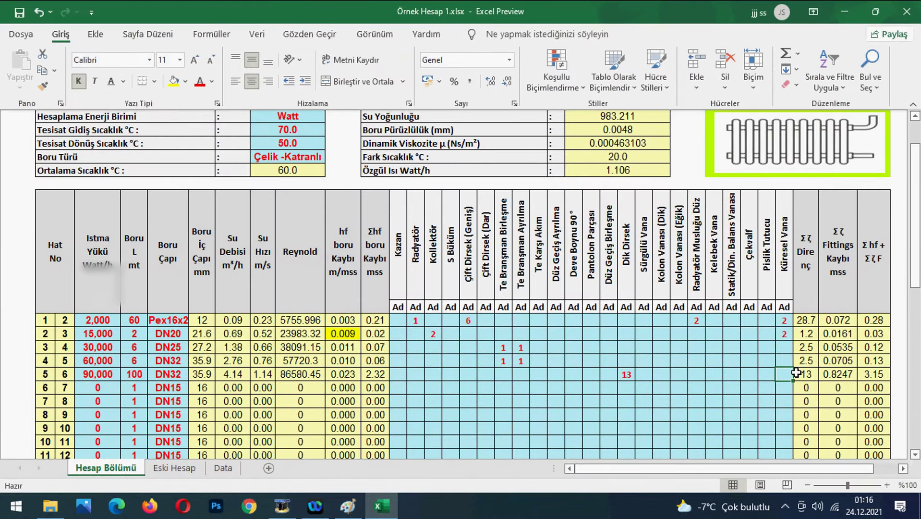
pyautogui.write('1')
pyautogui.click(731, 401)
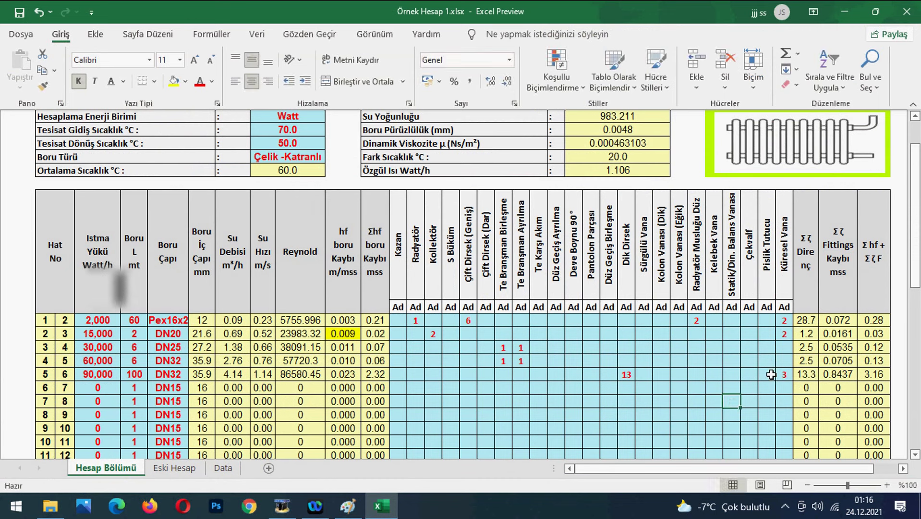
# Enter 2 Pislik Tutucu and 1 Kazan as fittings for line 5-6, checking the piping diagram in Paint.
pyautogui.click(771, 374)
pyautogui.write('2')
pyautogui.click(751, 374)
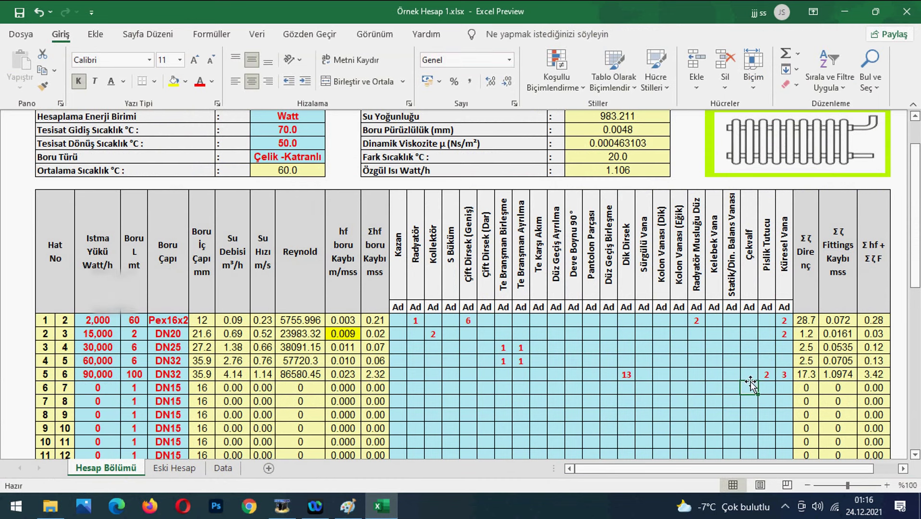
pyautogui.click(722, 375)
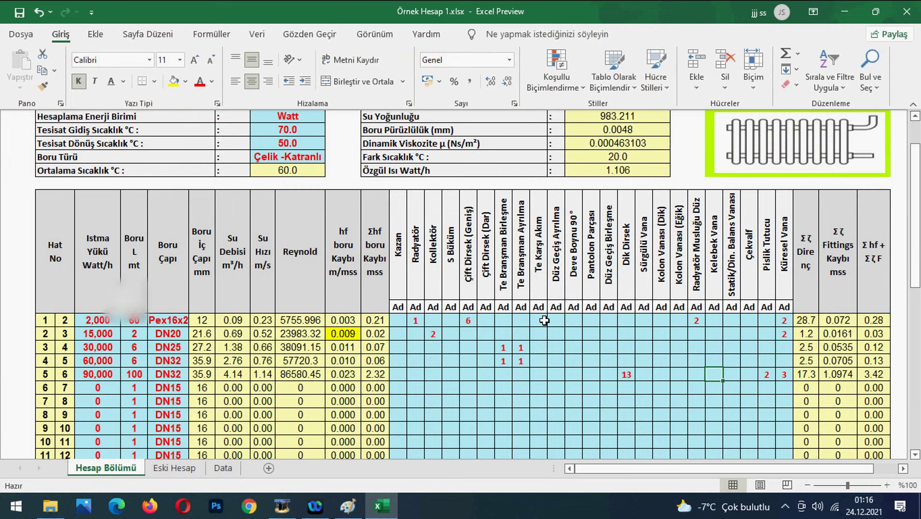
pyautogui.click(382, 506)
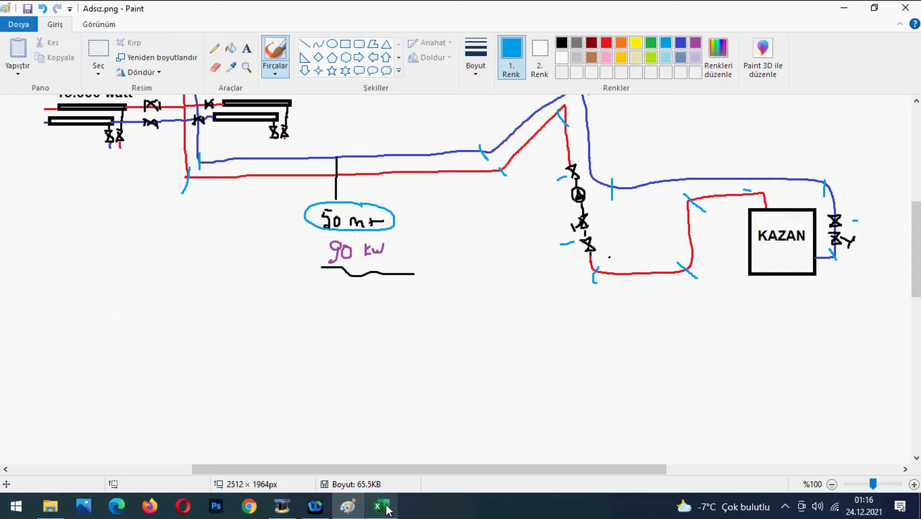
pyautogui.click(381, 506)
pyautogui.click(403, 376)
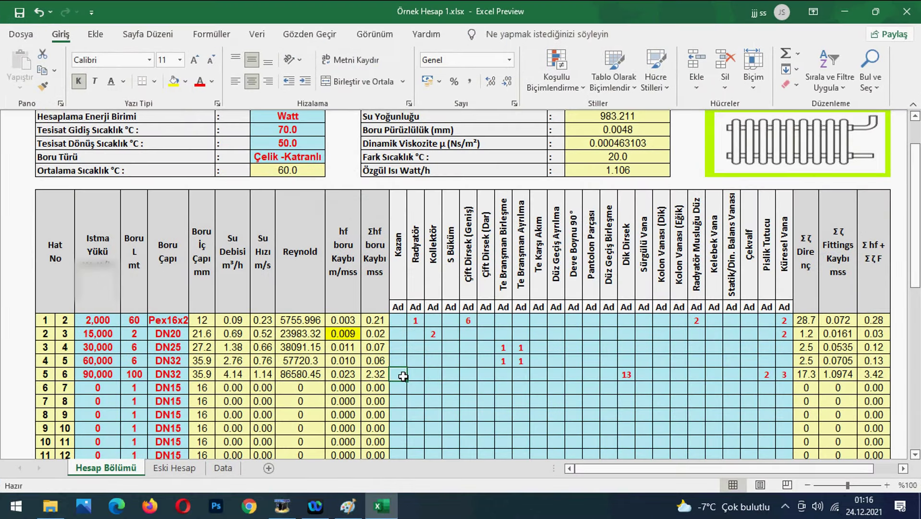
pyautogui.write('1')
pyautogui.click(507, 386)
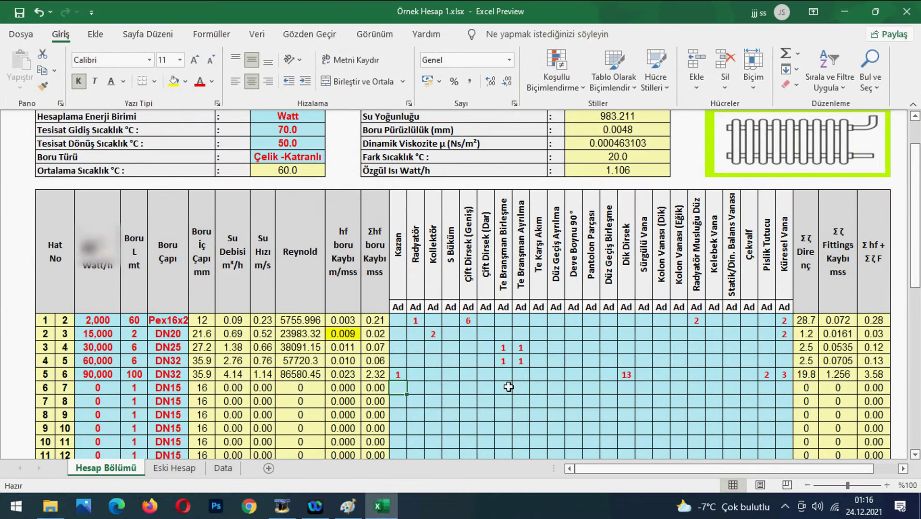
# Check the combined pressure loss and the pipe loss per metre calculated for line 5-6.
pyautogui.click(874, 374)
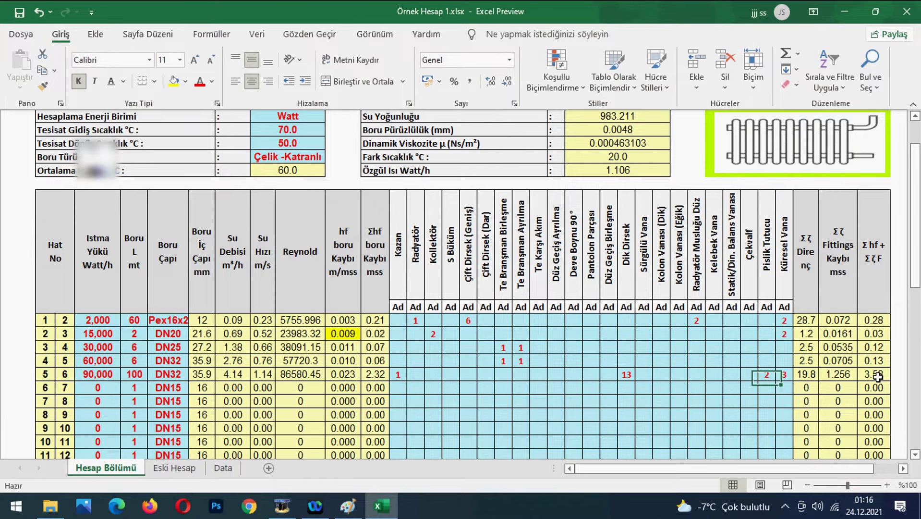
pyautogui.scroll(-1, 744, 311)
pyautogui.scroll(-5, 744, 310)
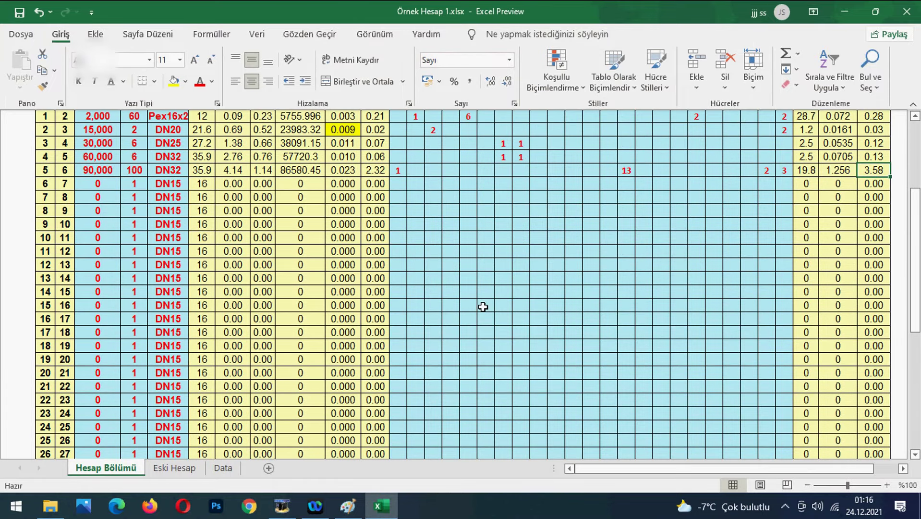
pyautogui.scroll(4, 481, 305)
pyautogui.click(343, 320)
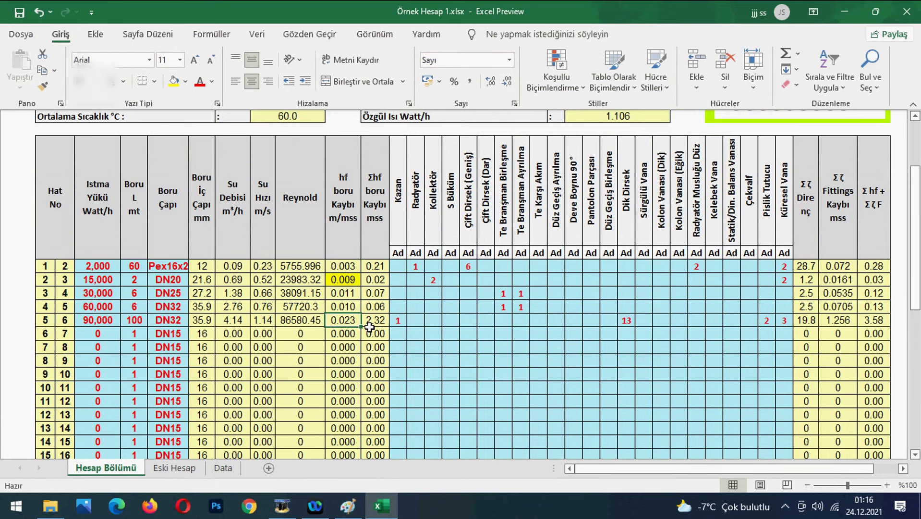
# In Paint, outline the main pipe run up to the KAZAN boiler in light blue and write 1 1/4" above it.
pyautogui.click(348, 505)
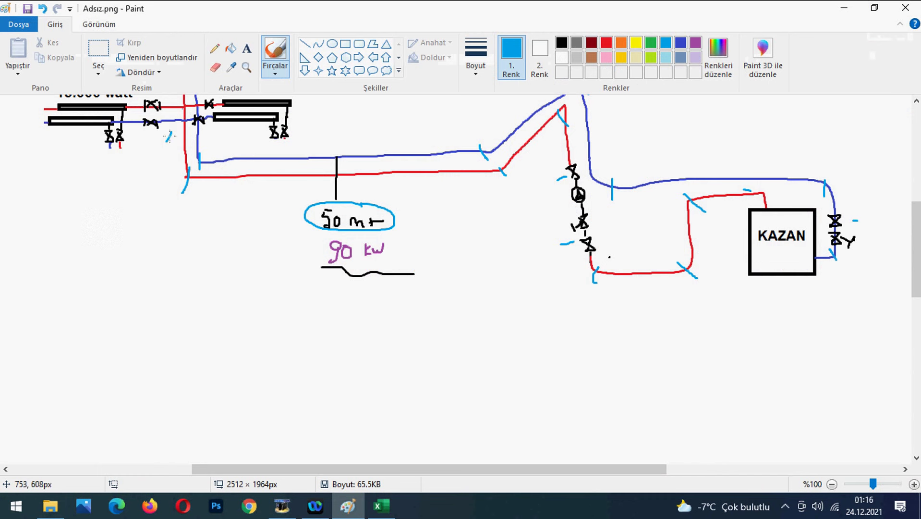
pyautogui.moveTo(169, 136)
pyautogui.mouseDown()
pyautogui.moveTo(223, 265)
pyautogui.moveTo(434, 337)
pyautogui.moveTo(710, 333)
pyautogui.moveTo(858, 292)
pyautogui.moveTo(873, 176)
pyautogui.moveTo(735, 129)
pyautogui.mouseUp()
pyautogui.scroll(2, 711, 140)
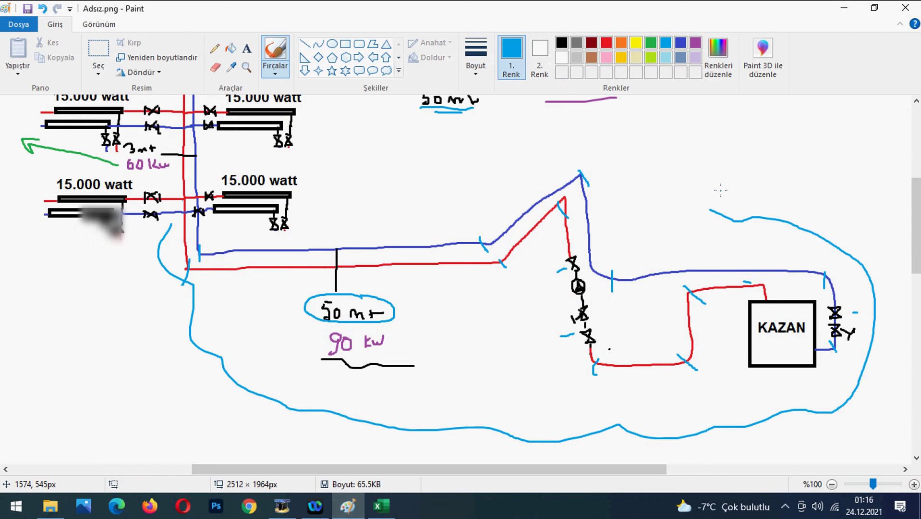
pyautogui.moveTo(703, 205)
pyautogui.mouseDown()
pyautogui.moveTo(623, 159)
pyautogui.moveTo(245, 234)
pyautogui.mouseUp()
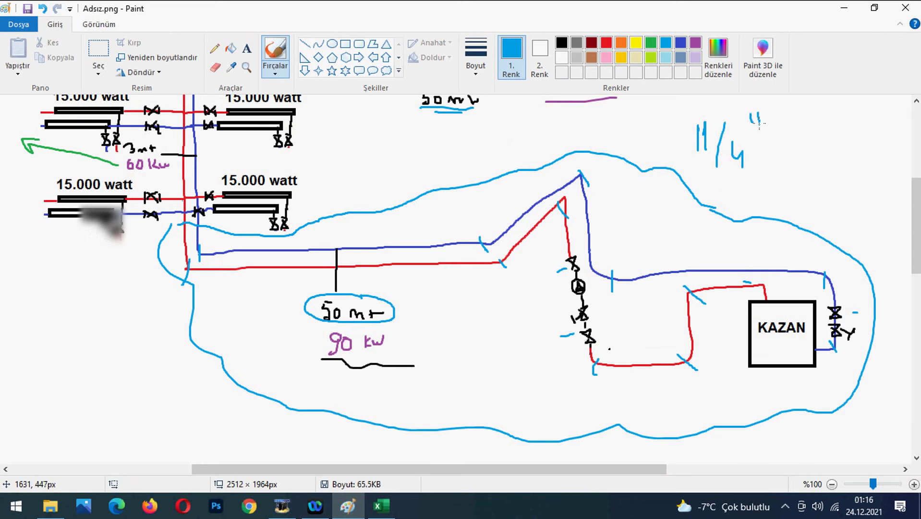
pyautogui.moveTo(751, 169); pyautogui.dragTo(803, 157)
# Return to Excel and show the formula bar, the row and column headings and the gridlines.
pyautogui.click(382, 505)
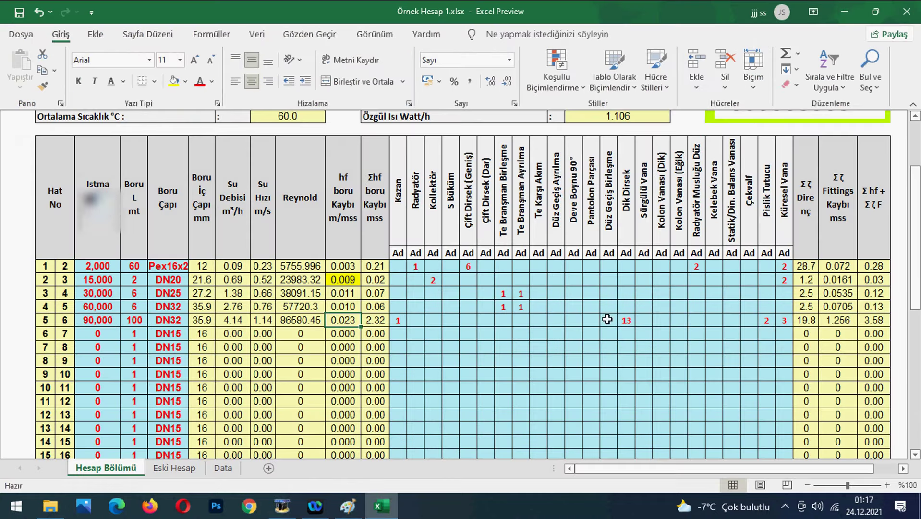
pyautogui.scroll(-3, 844, 304)
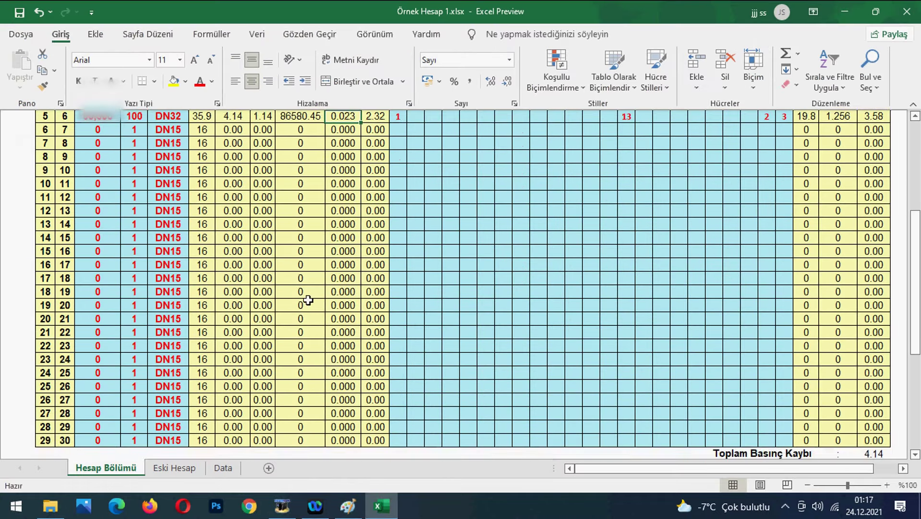
pyautogui.scroll(2, 85, 277)
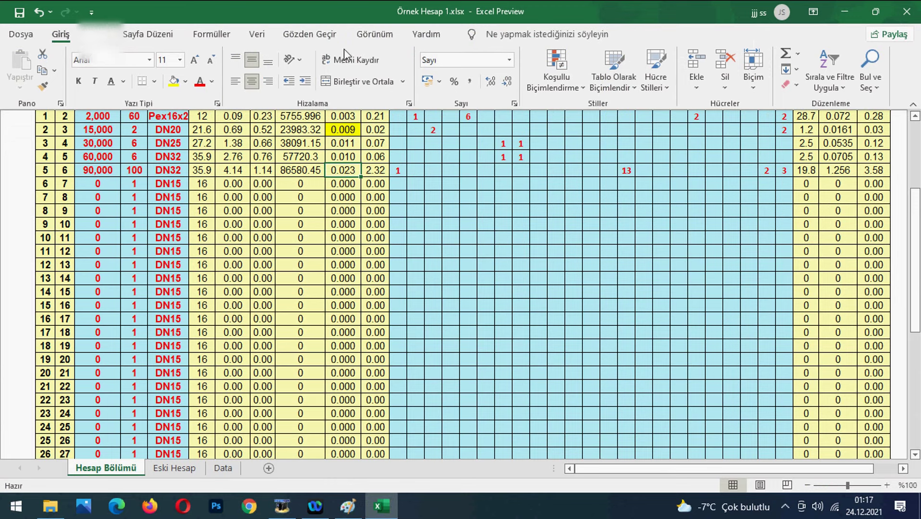
pyautogui.click(368, 34)
pyautogui.click(244, 59)
pyautogui.click(244, 81)
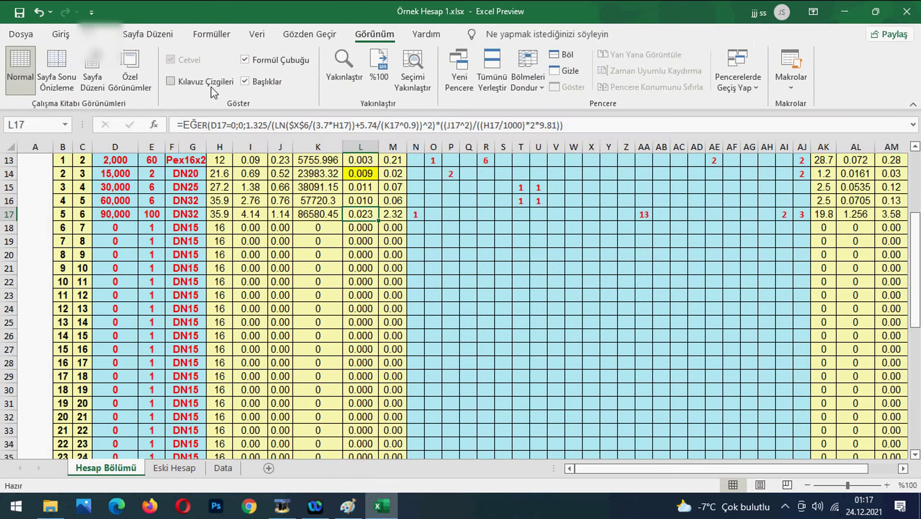
pyautogui.click(179, 87)
# Hide the unused rows 18 to 41, covering lines 6-7 through 29-30.
pyautogui.moveTo(10, 229); pyautogui.dragTo(37, 422)
pyautogui.rightClick(12, 310)
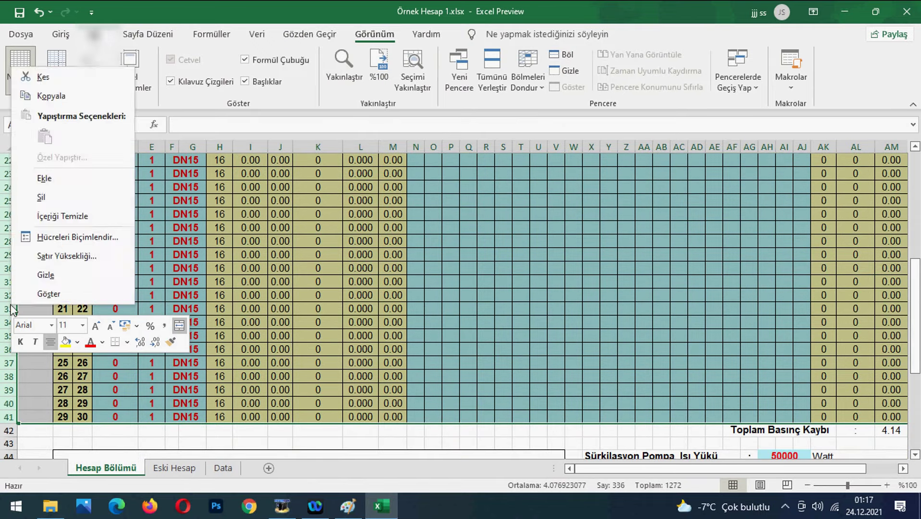
pyautogui.click(46, 275)
pyautogui.click(823, 375)
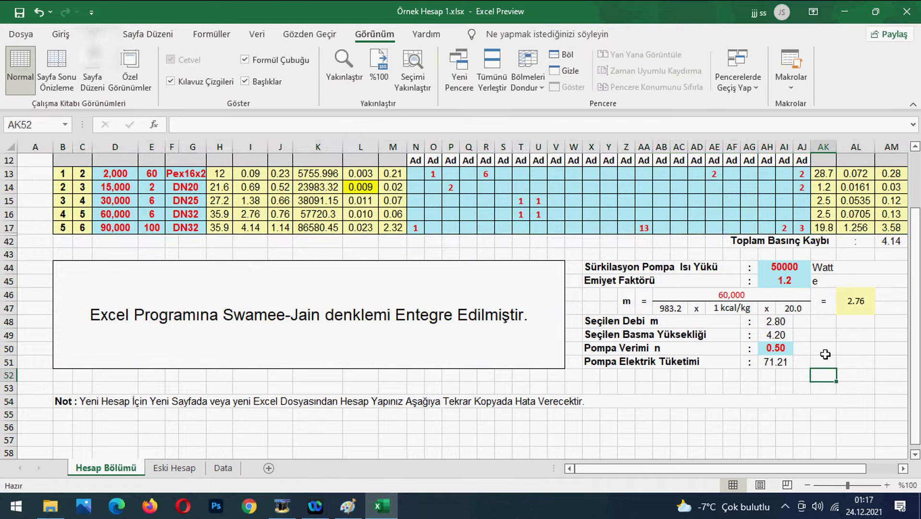
# Set the circulation pump heat load (Sürkilasyon Pompa Isı Yükü) to 90000 Watt.
pyautogui.scroll(2, 807, 305)
pyautogui.scroll(-2, 805, 306)
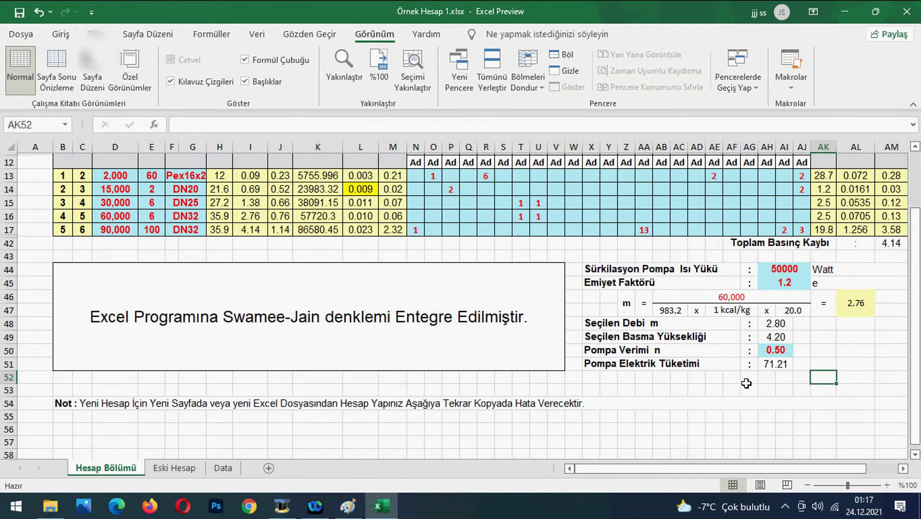
pyautogui.click(784, 265)
pyautogui.write('9000')
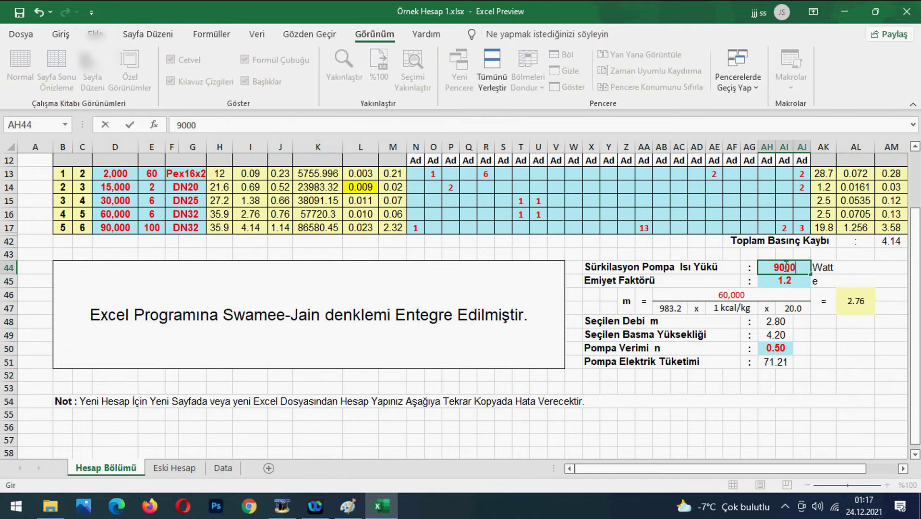
pyautogui.write('0')
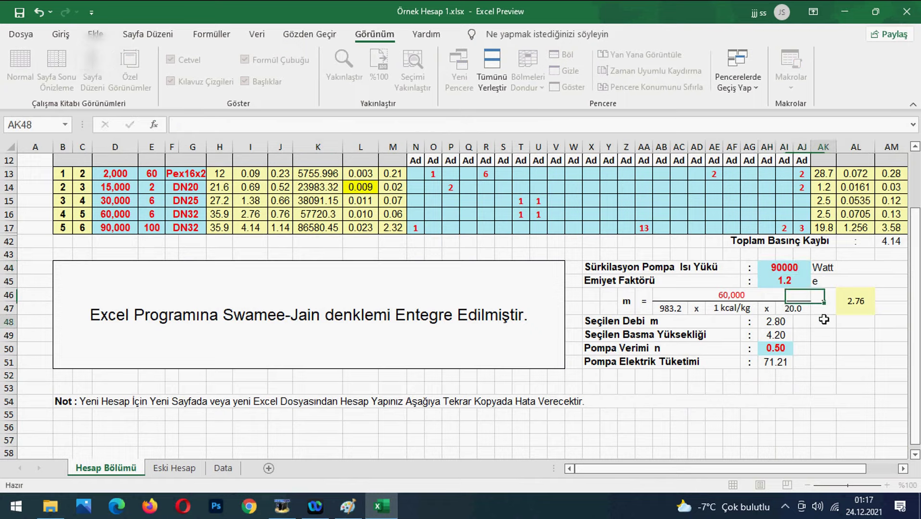
pyautogui.press('Return')
# Examine the formulas for Toplam Basınç Kaybı, Seçilen Basma Yüksekliği and Pompa Elektrik Tüketimi.
pyautogui.scroll(2, 894, 288)
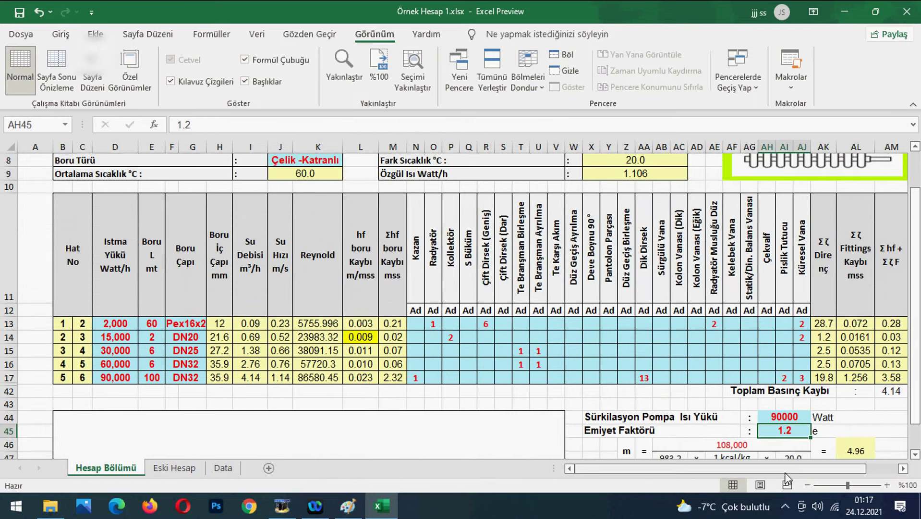
pyautogui.hscroll(2, 805, 468)
pyautogui.scroll(-2, 826, 357)
pyautogui.click(836, 240)
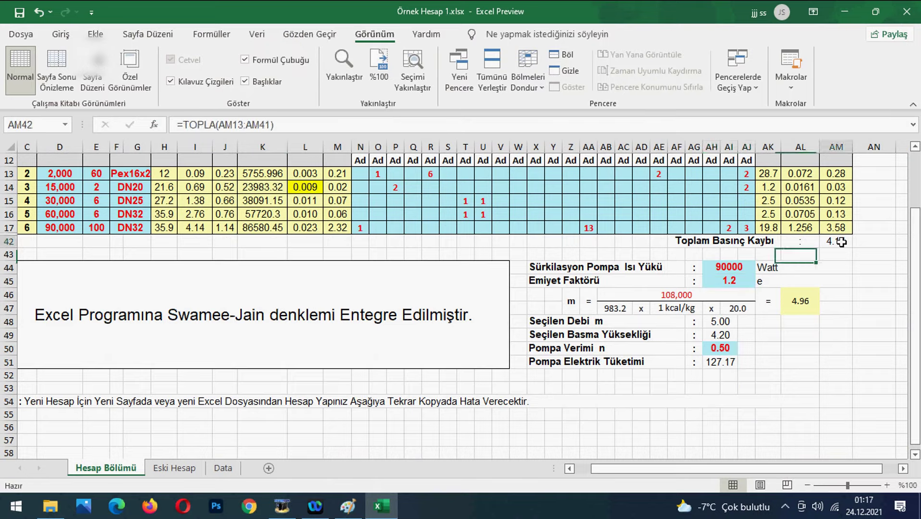
pyautogui.click(716, 335)
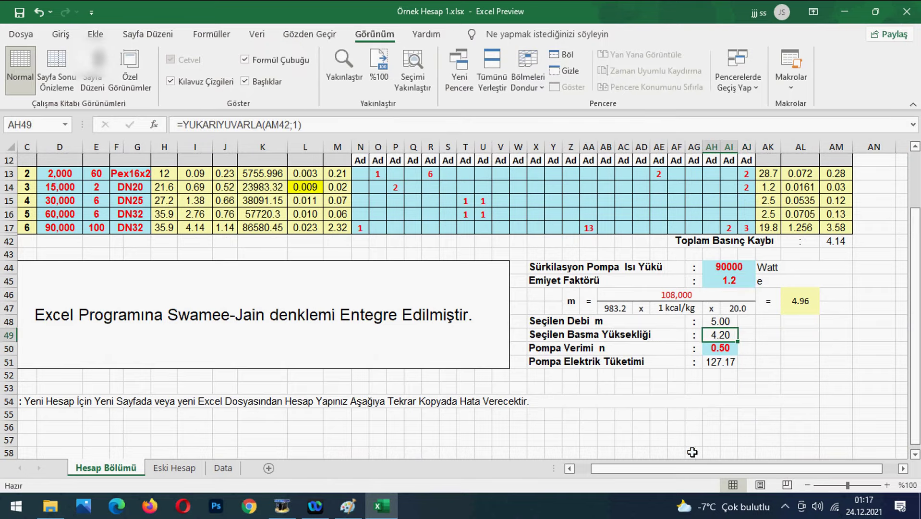
pyautogui.hscroll(-2, 661, 465)
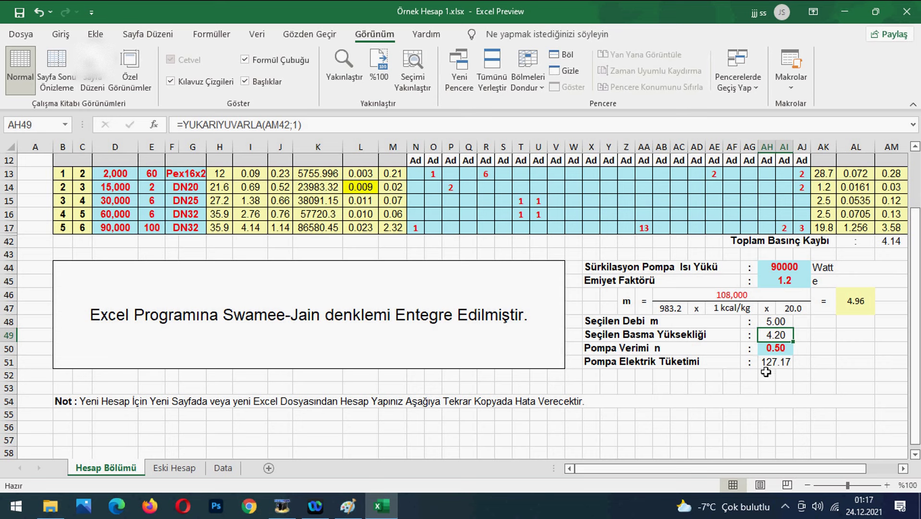
pyautogui.click(770, 366)
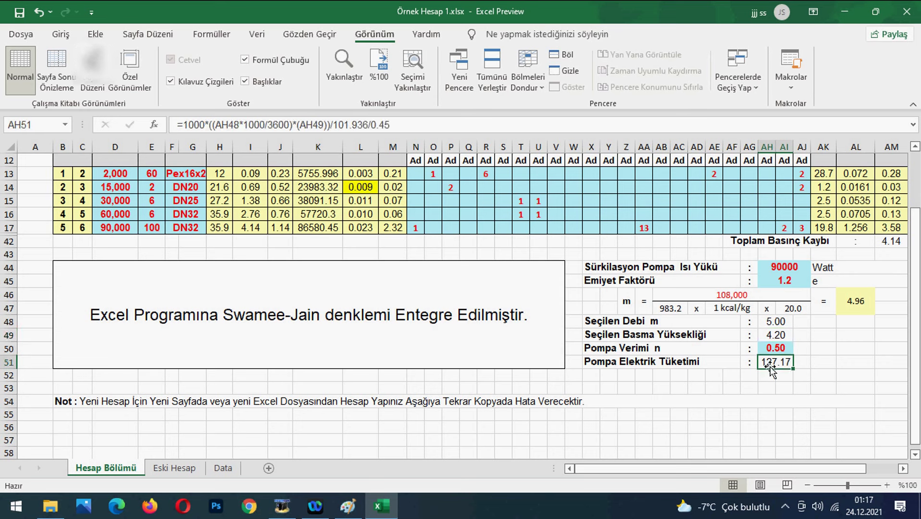
# Merge and center cells AH53:AJ53 below the pump electricity consumption.
pyautogui.click(769, 397)
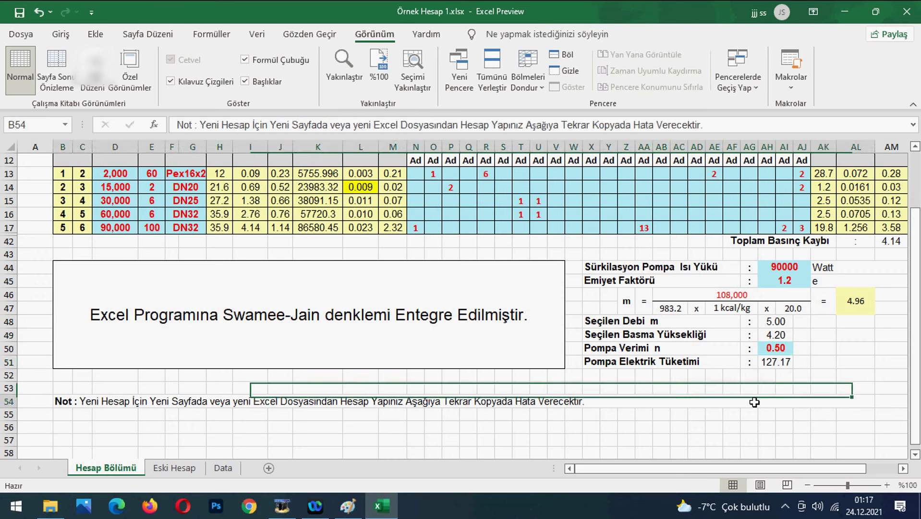
pyautogui.moveTo(773, 375); pyautogui.dragTo(793, 388)
pyautogui.click(59, 35)
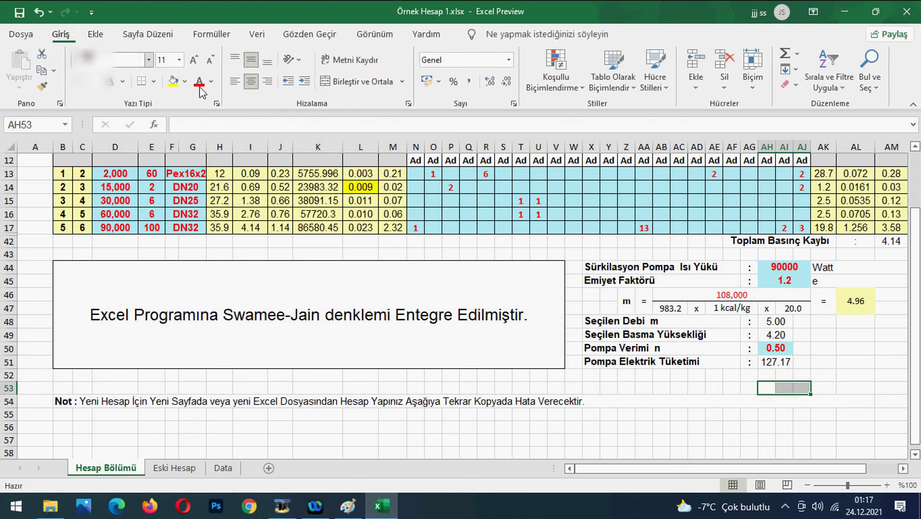
pyautogui.click(367, 83)
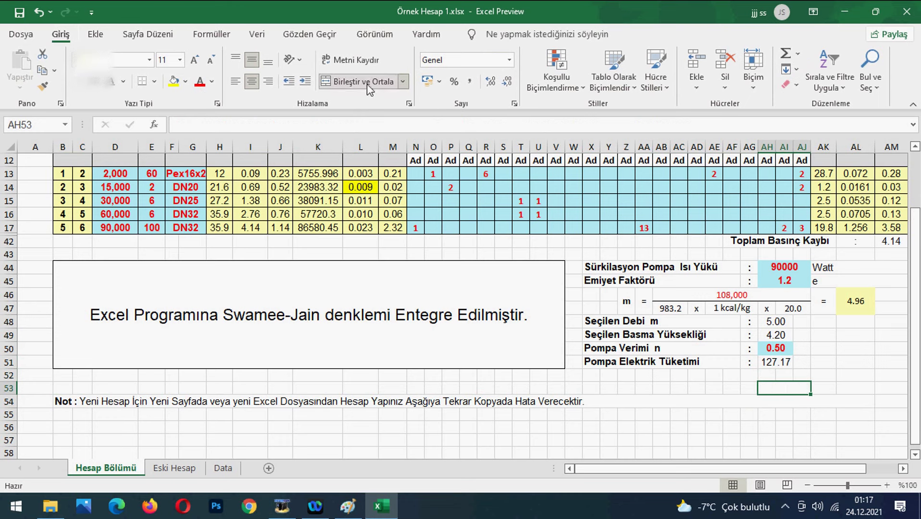
# Enter the formula =AH51*24*30 in merged cell AH53 to calculate the pump's monthly electricity consumption.
pyautogui.write('=')
pyautogui.click(783, 363)
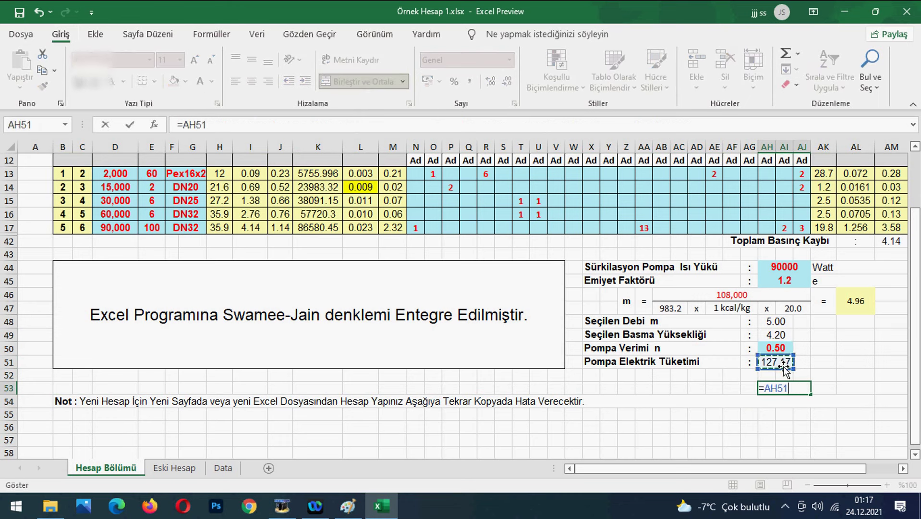
pyautogui.press('Return')
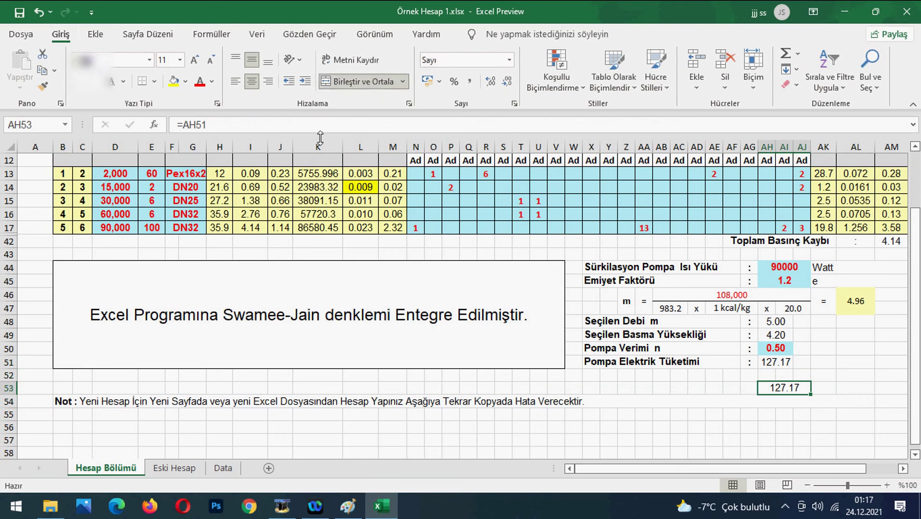
pyautogui.click(313, 127)
pyautogui.write('*')
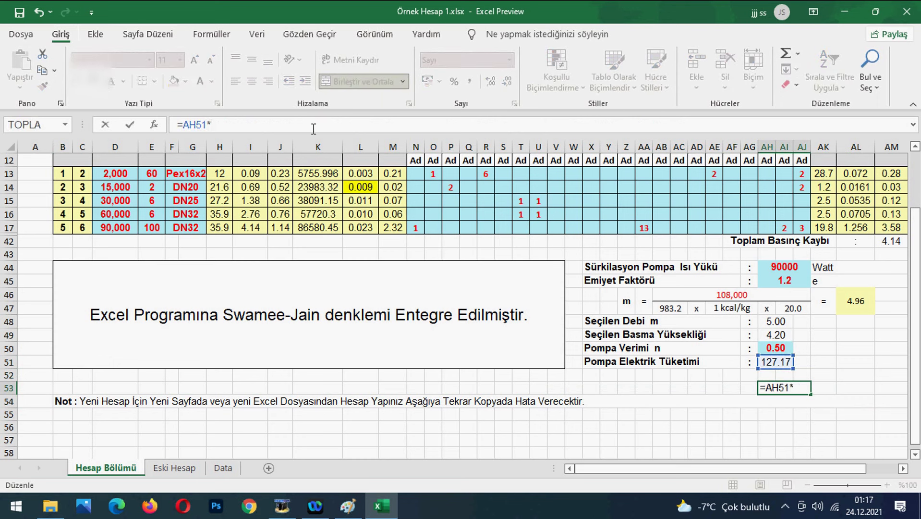
pyautogui.write('24*30')
pyautogui.press('Return')
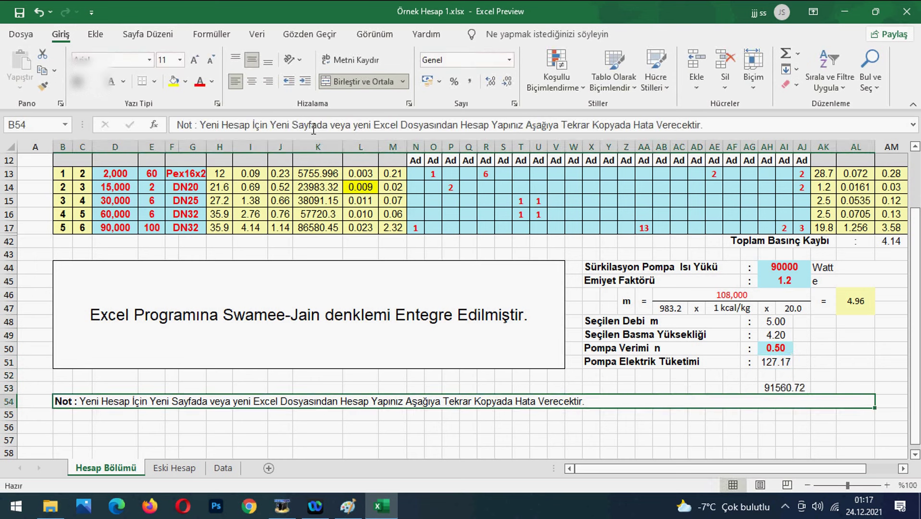
# Format the monthly result in cell AH53 as a number with the thousands separator and zero decimal places.
pyautogui.click(793, 387)
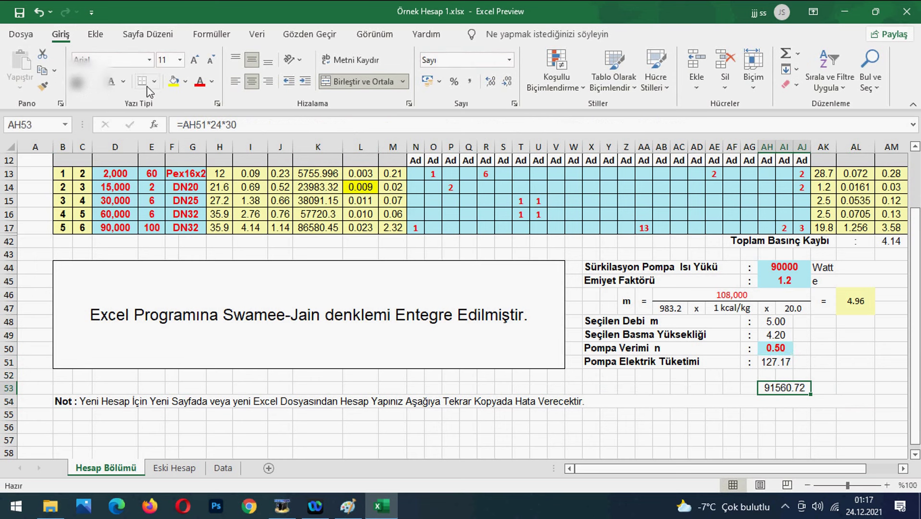
pyautogui.rightClick(773, 387)
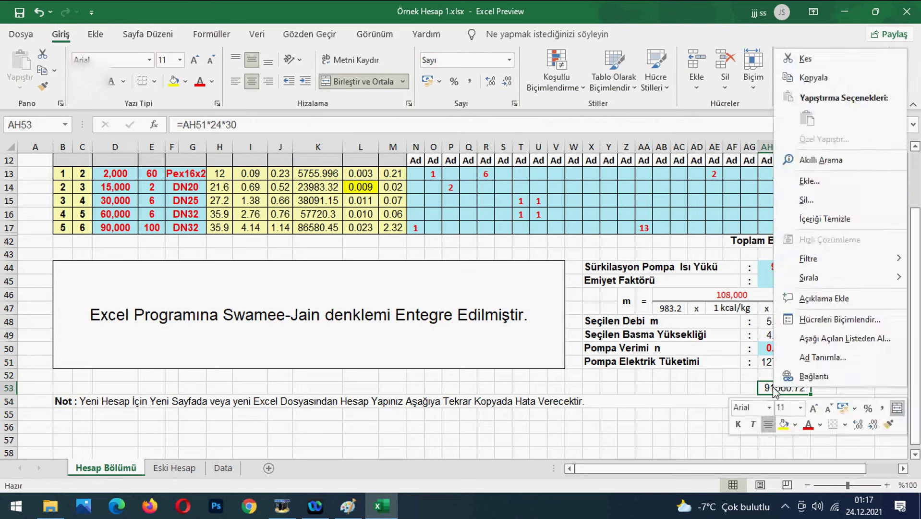
pyautogui.click(821, 320)
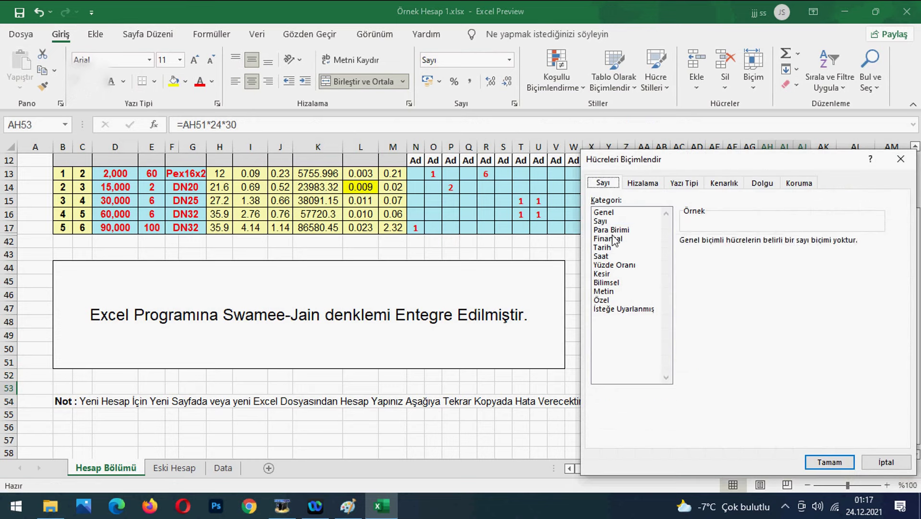
pyautogui.click(606, 221)
pyautogui.click(683, 258)
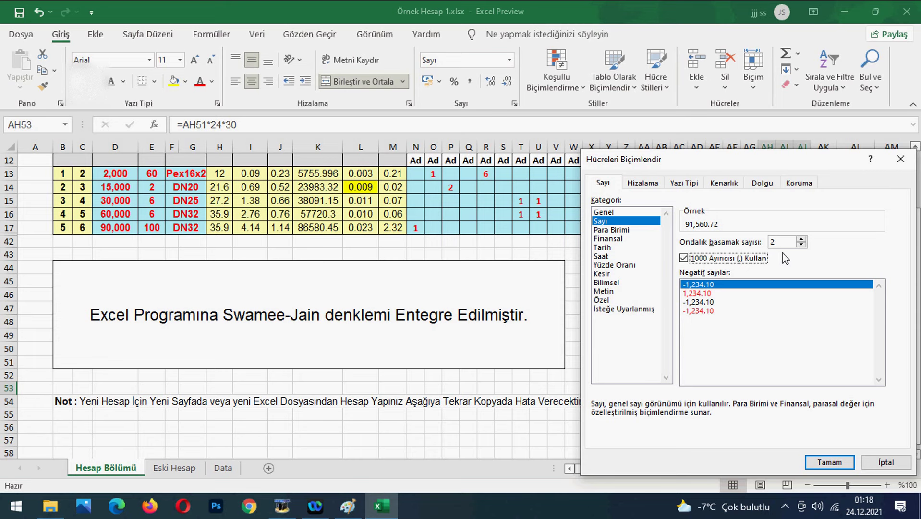
pyautogui.click(800, 245)
pyautogui.click(801, 245)
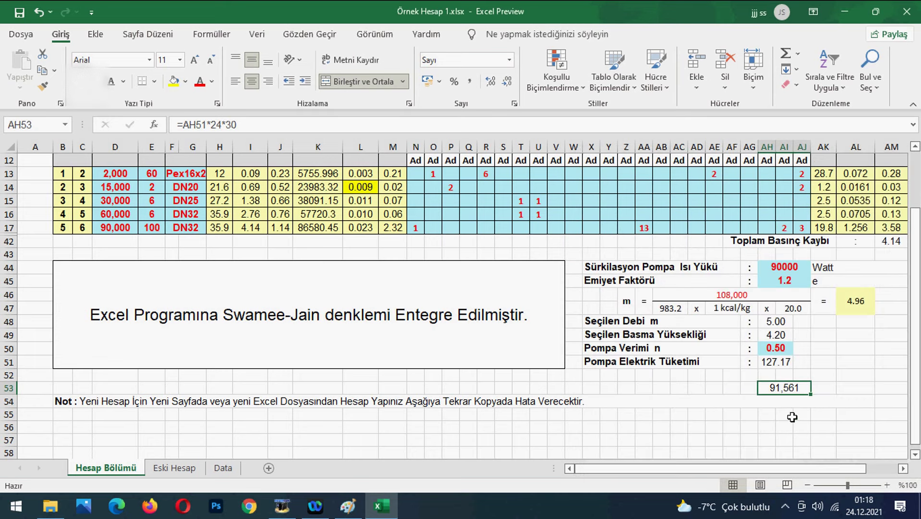
pyautogui.click(822, 460)
# Enter the unit TL in cell AK53 beside the monthly pump result.
pyautogui.click(823, 388)
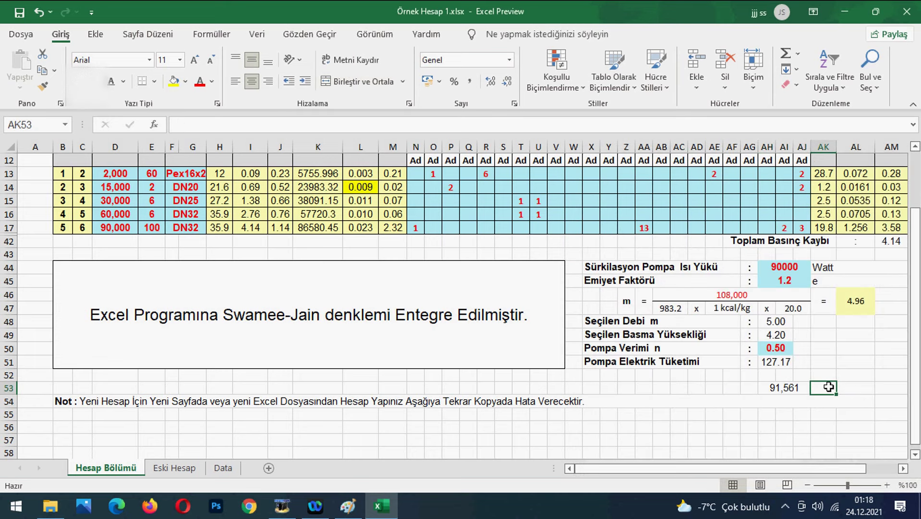
pyautogui.click(779, 388)
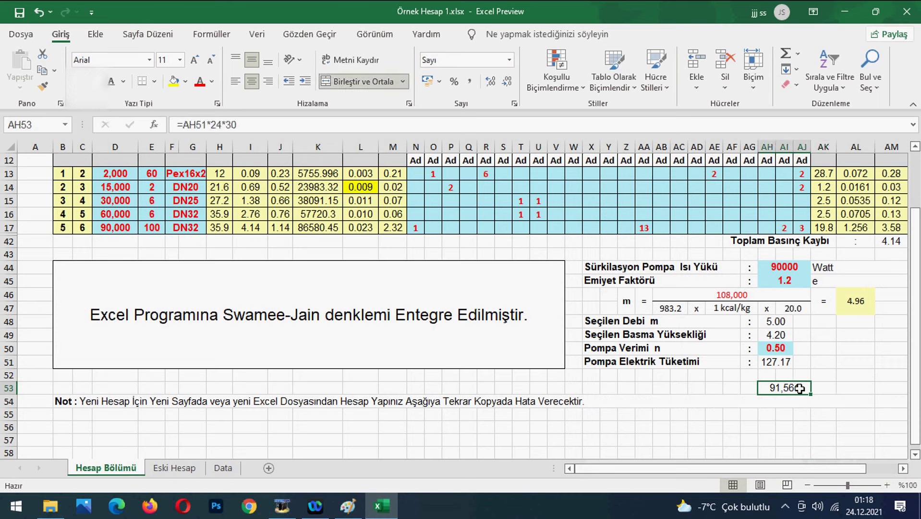
pyautogui.click(829, 389)
pyautogui.write('t')
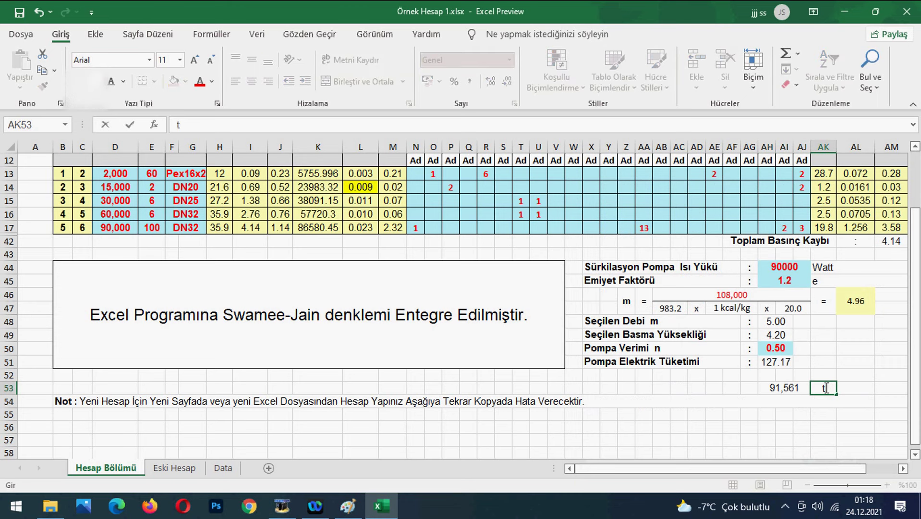
pyautogui.write('l')
pyautogui.press('Return')
pyautogui.click(827, 388)
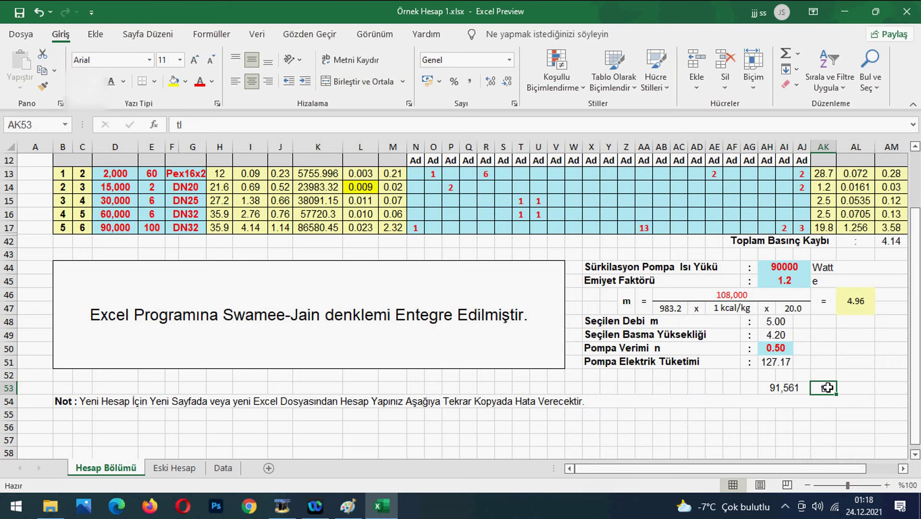
pyautogui.write('TL')
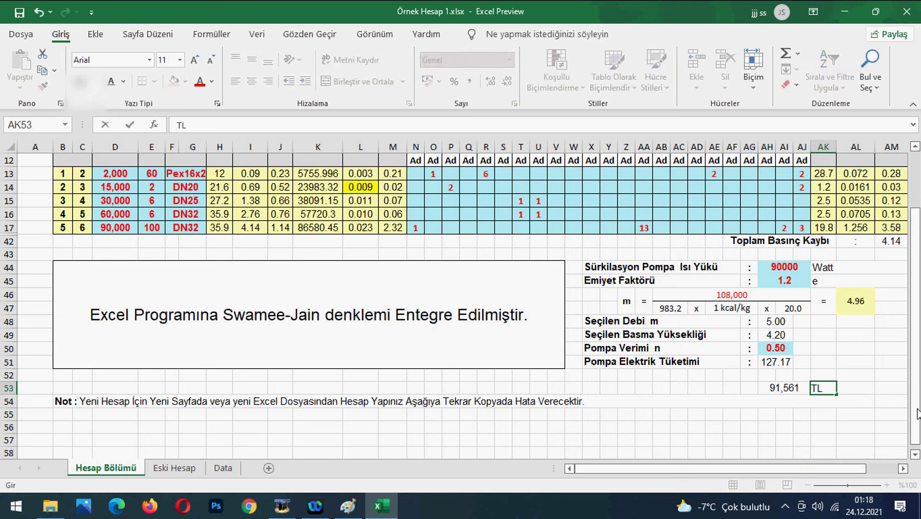
pyautogui.click(767, 439)
pyautogui.click(795, 390)
pyautogui.click(821, 403)
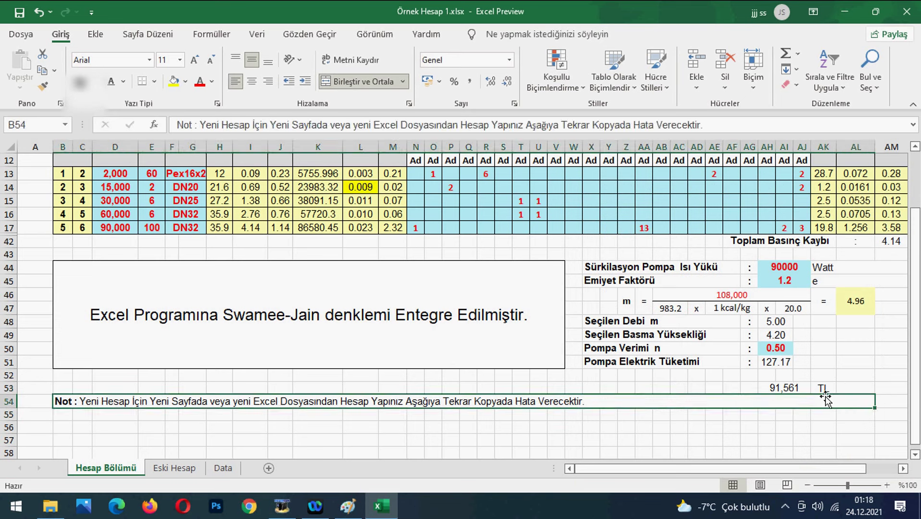
# Extend the monthly formula in AH53 with a division by 1000 so it reads =AH51*24*30/1000.
pyautogui.click(795, 389)
pyautogui.click(244, 126)
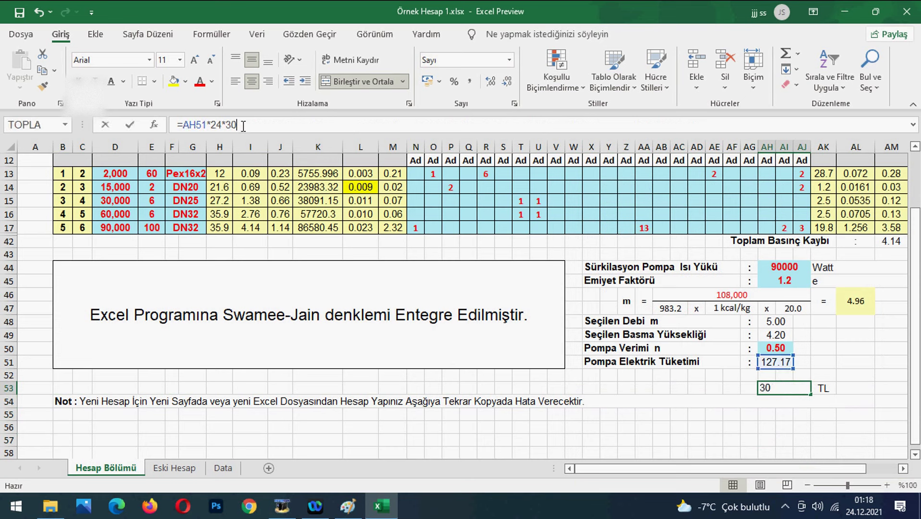
pyautogui.write('/1000')
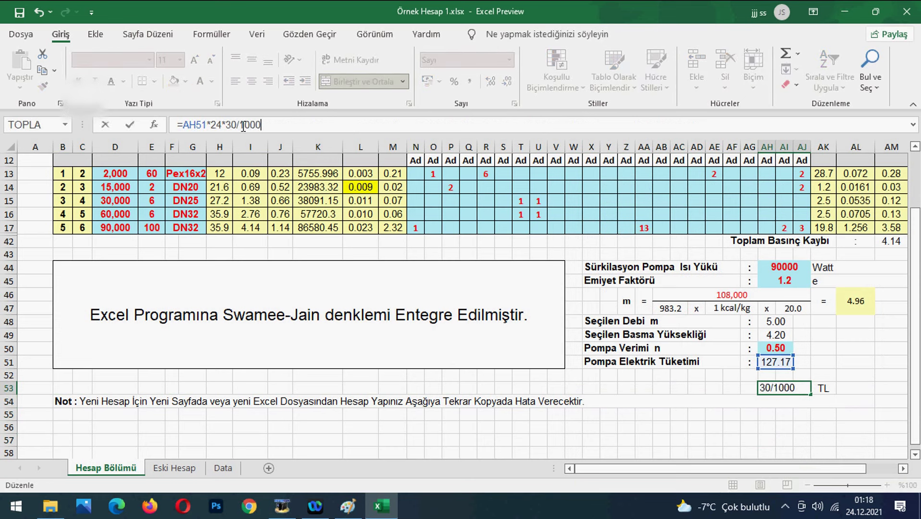
pyautogui.press('Return')
pyautogui.click(787, 389)
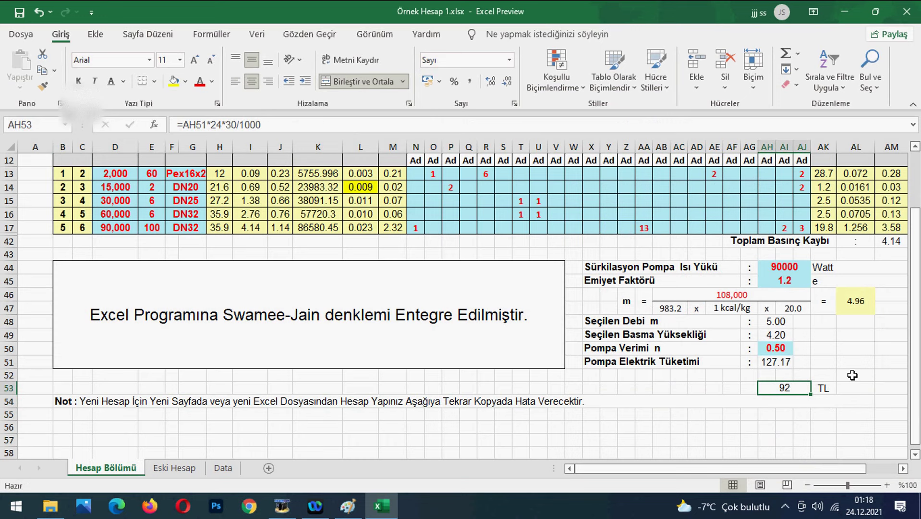
# Set the pipe diameter of line 5–6 in cell F17 to DN40.
pyautogui.click(199, 230)
pyautogui.click(212, 227)
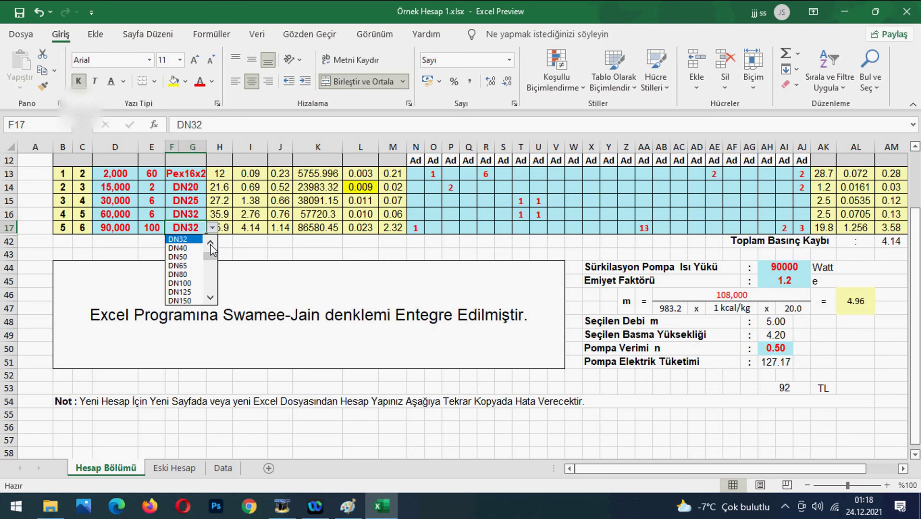
pyautogui.click(211, 244)
pyautogui.click(211, 244)
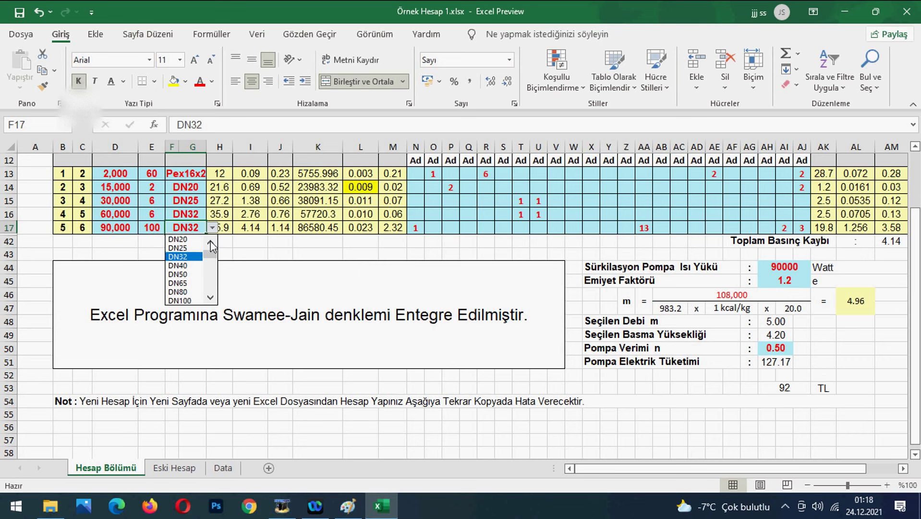
pyautogui.click(194, 266)
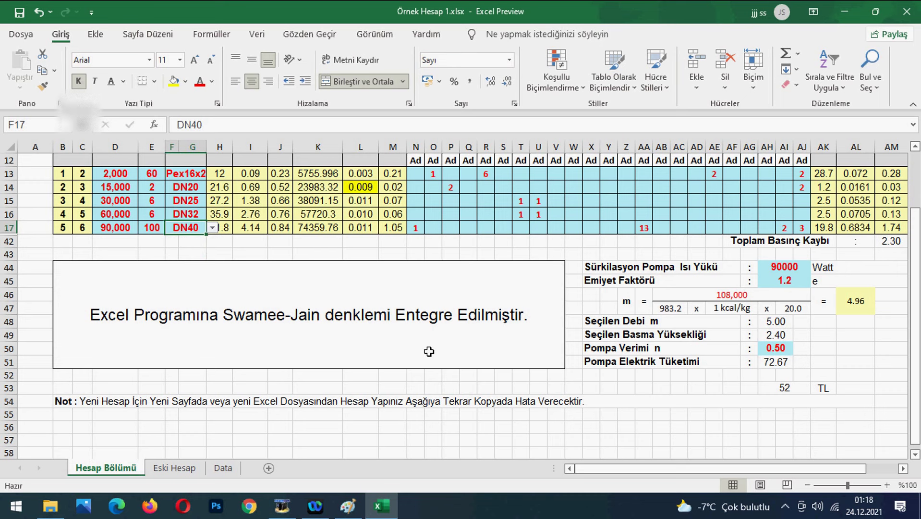
# Try pipe diameter DN50 for line 5–6 and set it back to DN40.
pyautogui.click(212, 227)
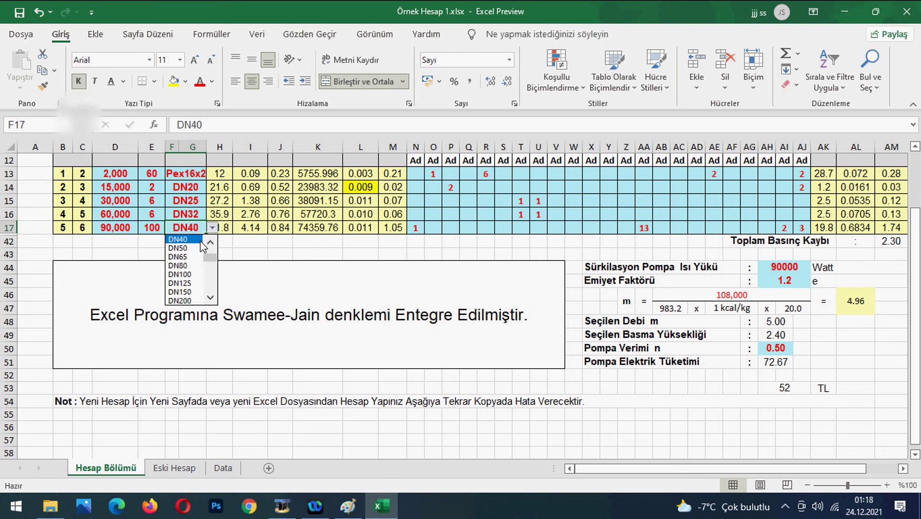
pyautogui.click(201, 252)
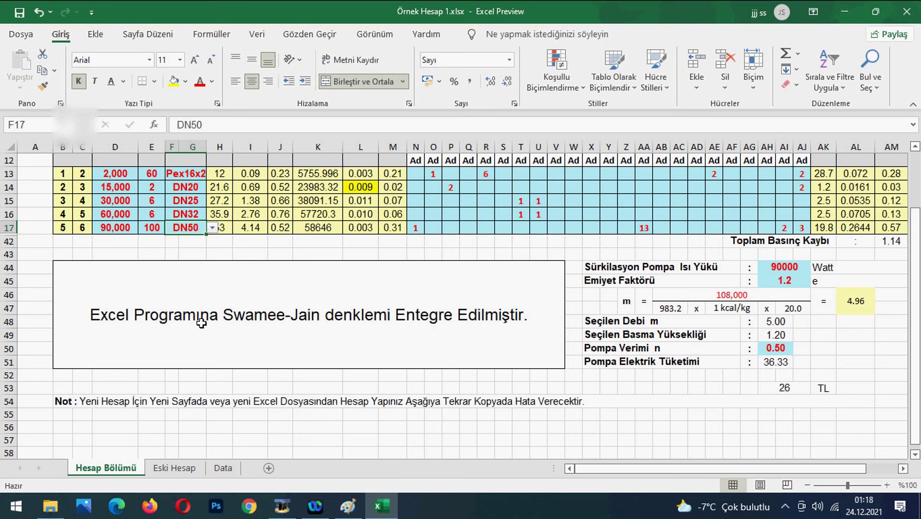
pyautogui.click(211, 228)
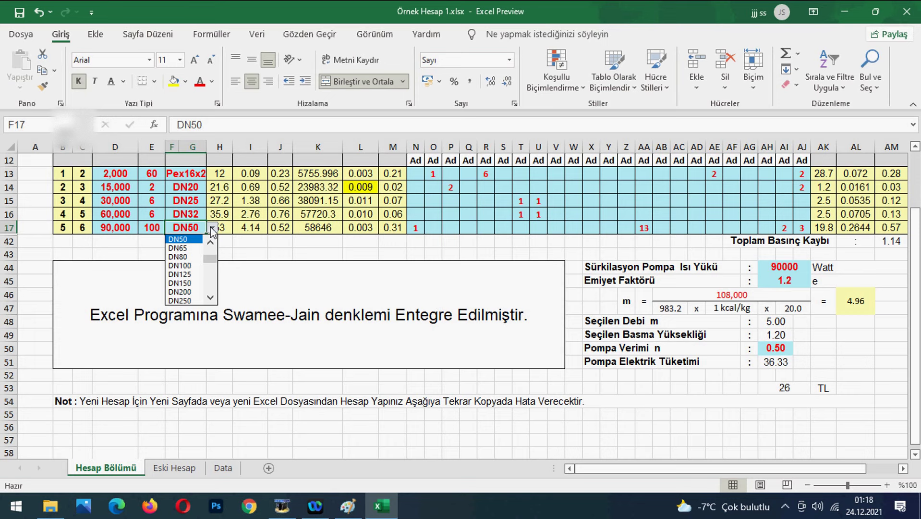
pyautogui.click(210, 242)
pyautogui.click(211, 243)
pyautogui.click(212, 243)
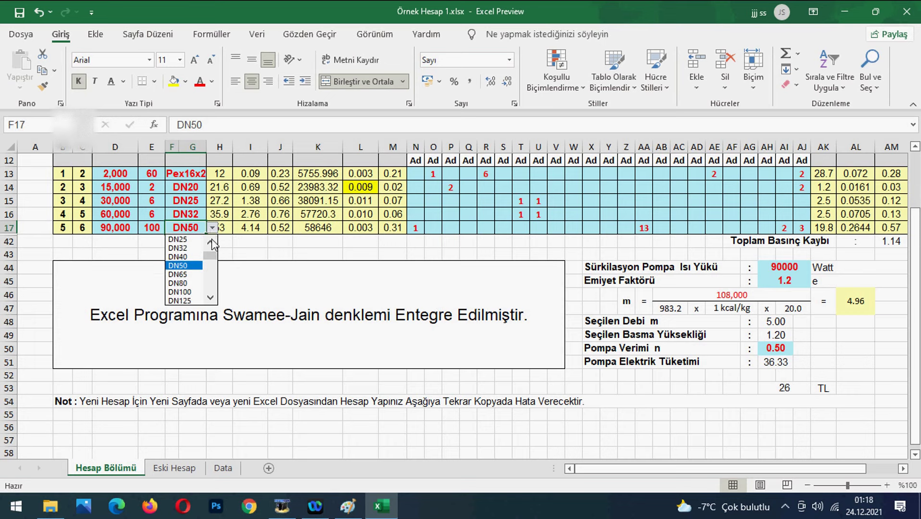
pyautogui.click(191, 255)
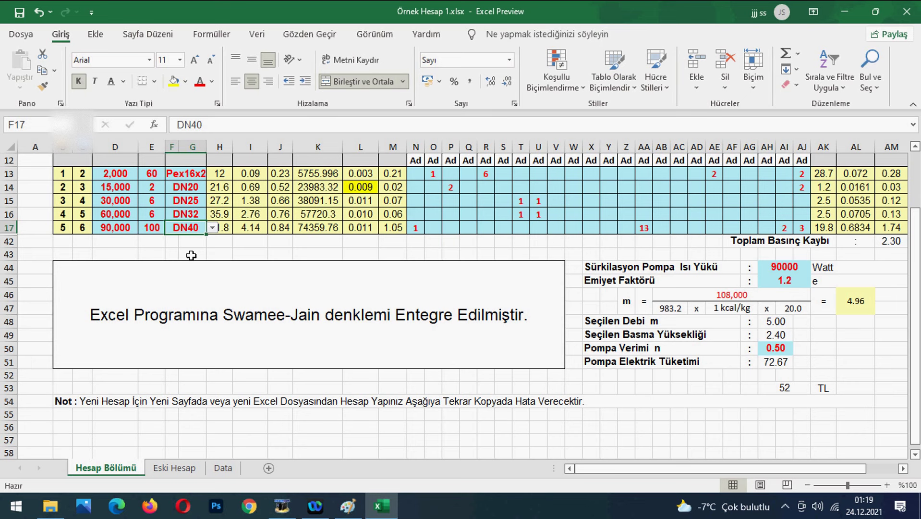
# Check the monthly cost formula in AH53, try pipe diameter DN32 for line 5–6 and undo the change.
pyautogui.click(779, 386)
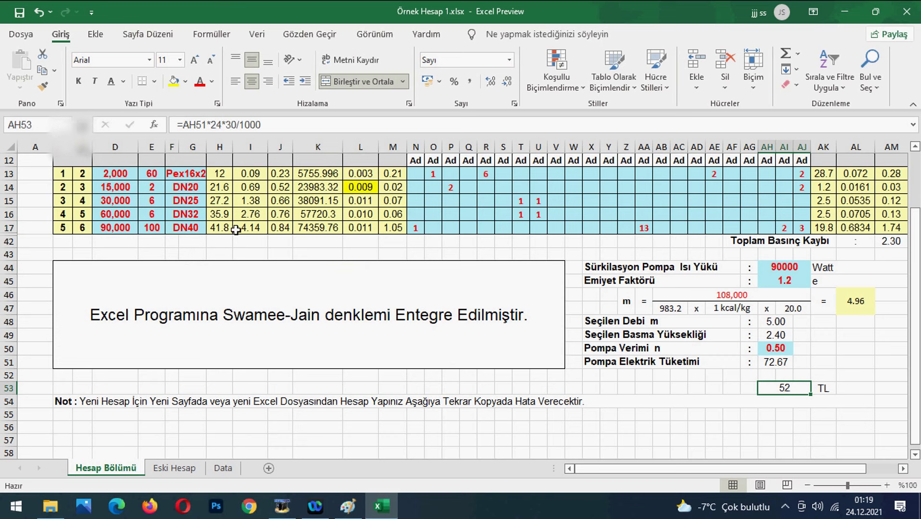
pyautogui.click(184, 226)
pyautogui.click(212, 228)
pyautogui.click(211, 240)
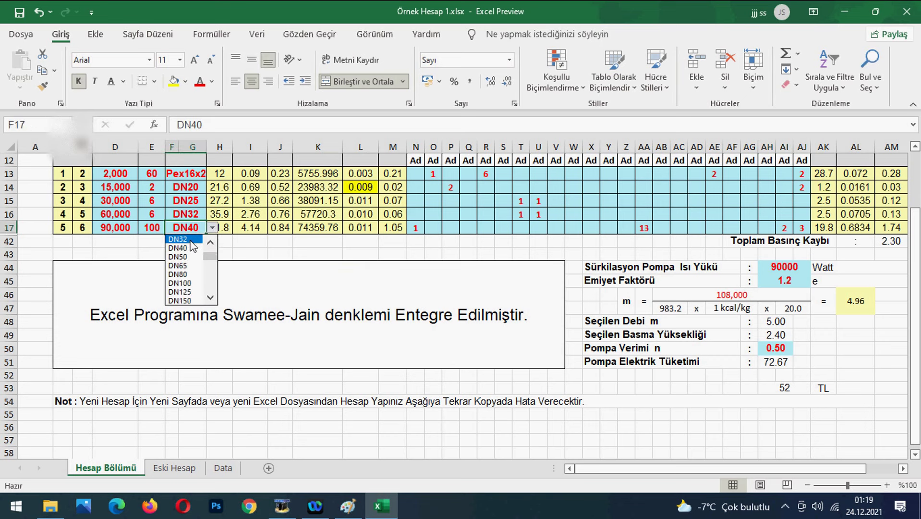
pyautogui.click(191, 240)
pyautogui.hotkey('ctrl', 'z')
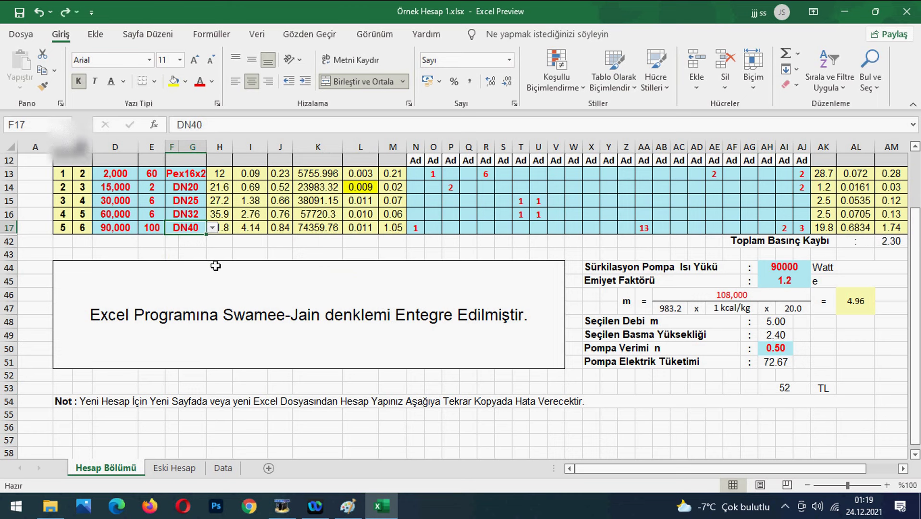
# Compare the pressure loss in cell L17 by trying DN32 again for line 5–6, and undo the diameter change.
pyautogui.click(361, 227)
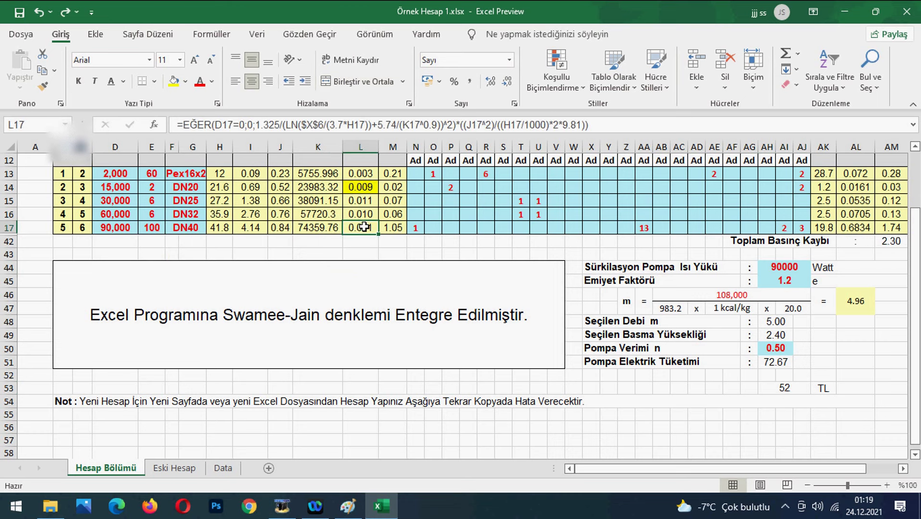
pyautogui.click(186, 228)
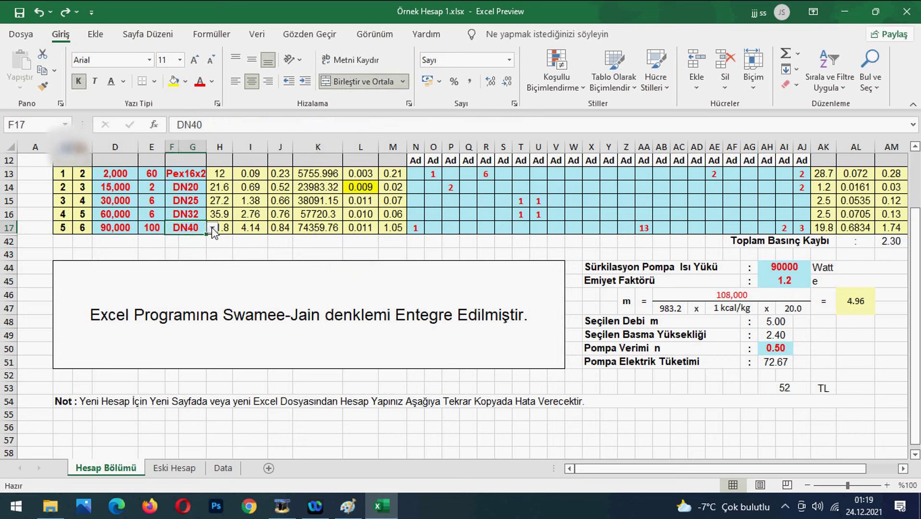
pyautogui.click(212, 227)
pyautogui.click(211, 244)
pyautogui.click(178, 239)
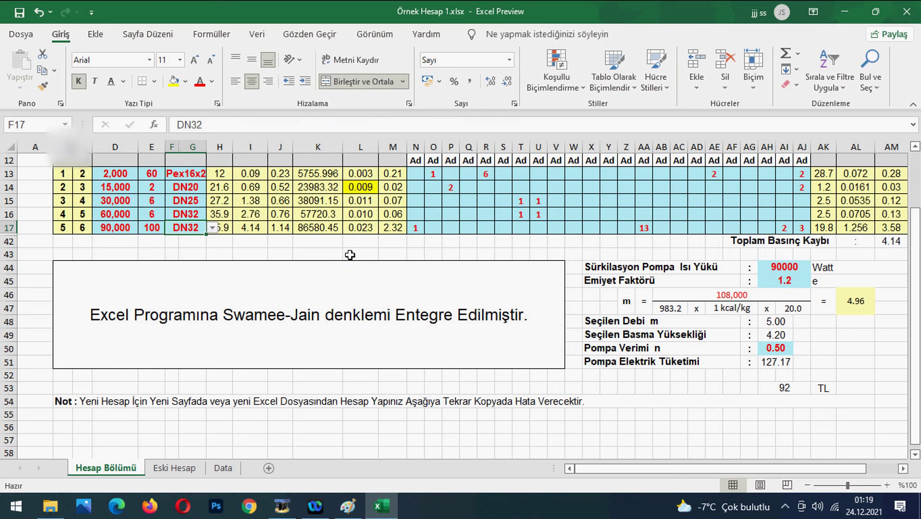
pyautogui.click(362, 227)
pyautogui.hotkey('ctrl', 'z')
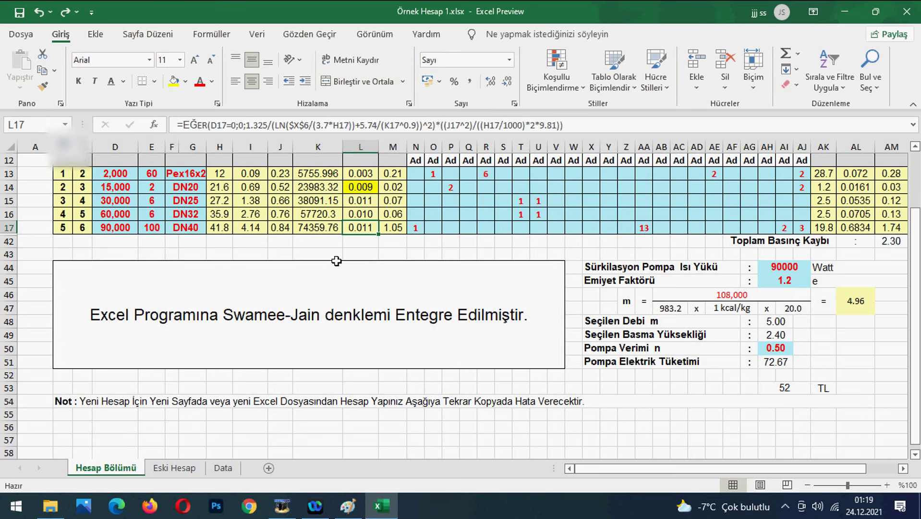
# Examine the monthly cost formula in AH53, the Pompa Elektrik Tüketimi formula in AH51 and the Emiyet Faktörü value.
pyautogui.click(243, 251)
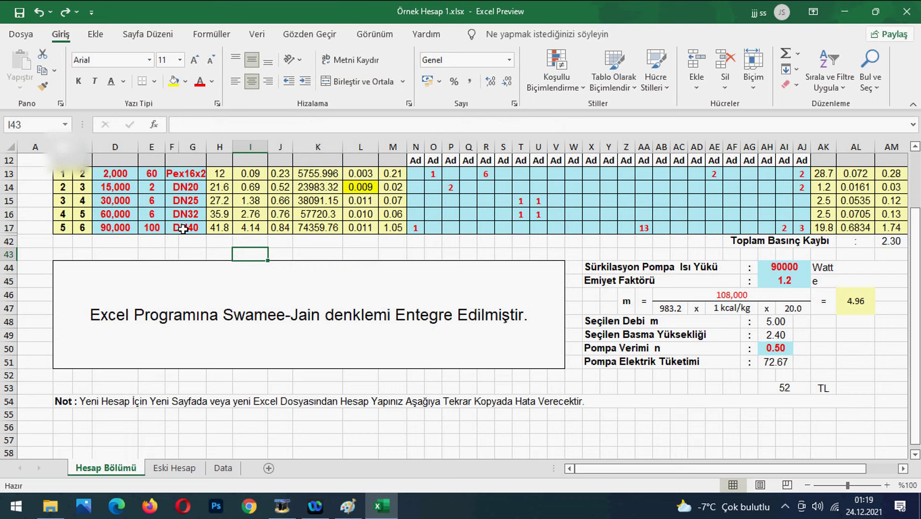
pyautogui.click(803, 413)
pyautogui.click(801, 391)
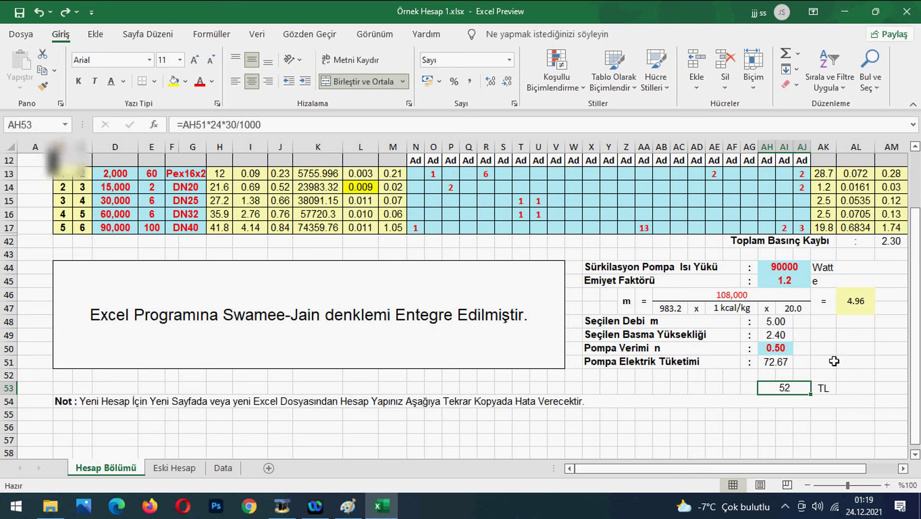
pyautogui.moveTo(737, 468)
pyautogui.mouseDown()
pyautogui.moveTo(766, 468)
pyautogui.moveTo(727, 457)
pyautogui.mouseUp()
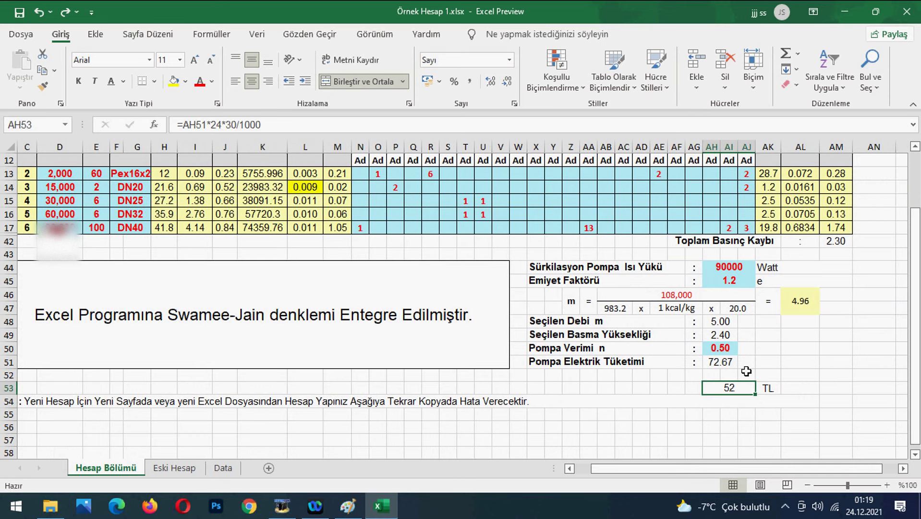
pyautogui.click(731, 362)
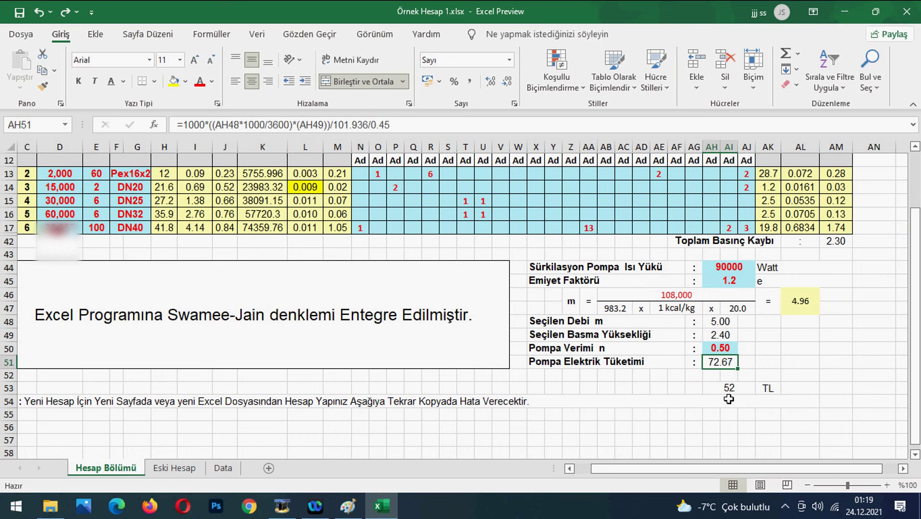
pyautogui.click(775, 415)
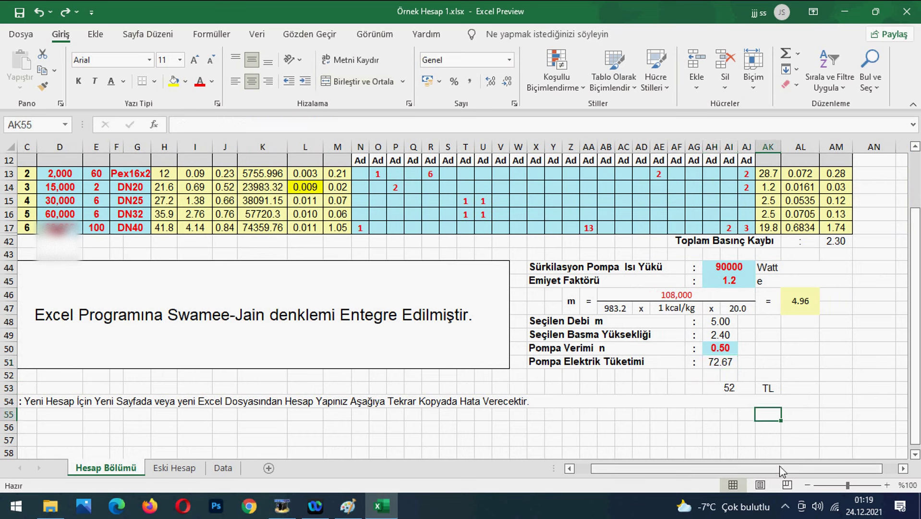
pyautogui.click(733, 282)
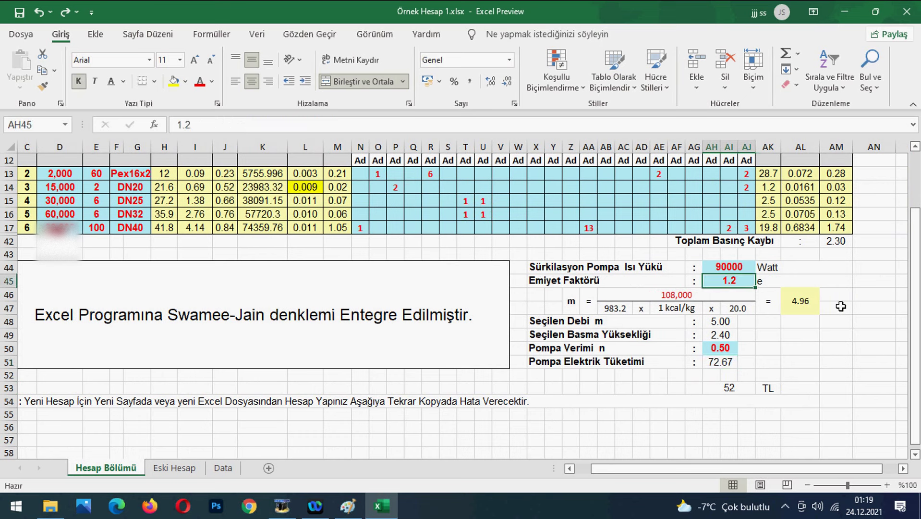
# Enter 1.2 as the Emiyet Faktörü in AH45.
pyautogui.write('1')
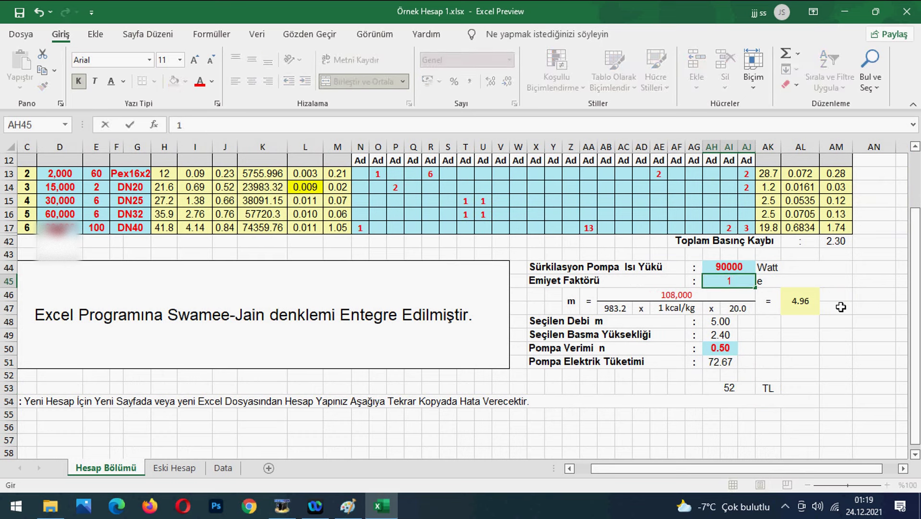
pyautogui.write('.2')
pyautogui.click(800, 347)
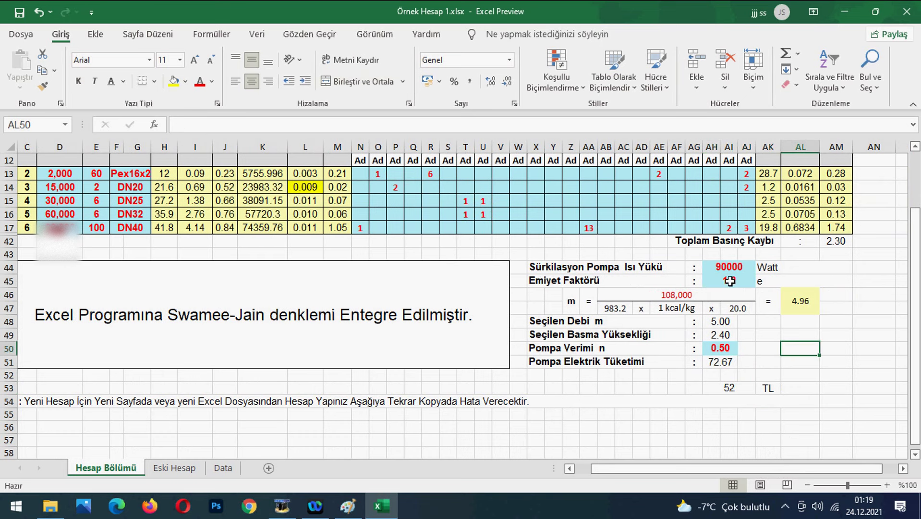
pyautogui.click(730, 281)
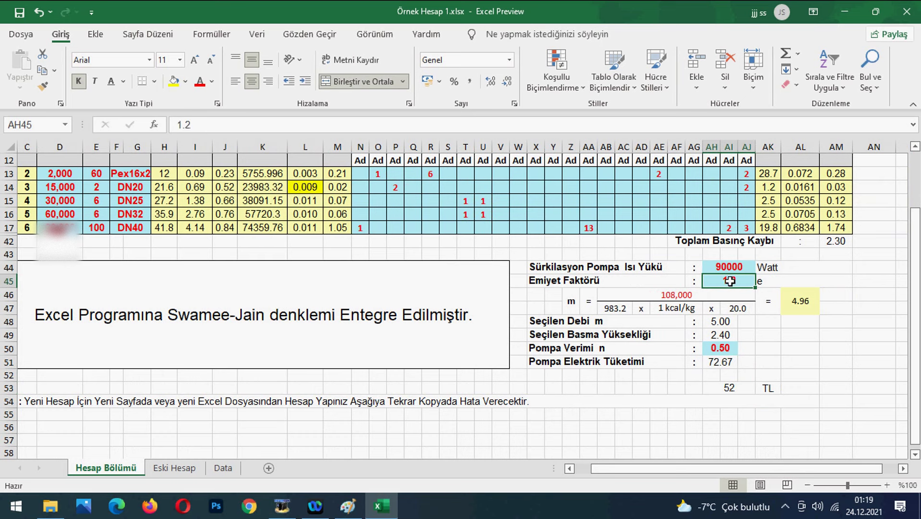
# Switch to Paint and sketch a vertical pipe riser with two horizontal branches, each ending in a box labelled 1 m, on a blank area.
pyautogui.click(357, 508)
pyautogui.scroll(-8, 229, 253)
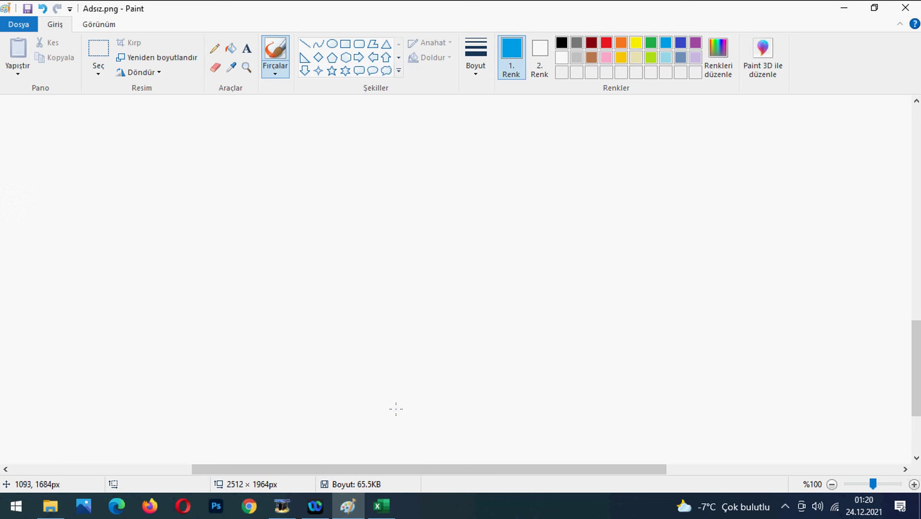
pyautogui.moveTo(395, 431)
pyautogui.mouseDown()
pyautogui.moveTo(399, 191)
pyautogui.moveTo(544, 168)
pyautogui.mouseUp()
pyautogui.moveTo(404, 259); pyautogui.dragTo(494, 258)
pyautogui.moveTo(547, 137)
pyautogui.mouseDown()
pyautogui.moveTo(549, 181)
pyautogui.moveTo(606, 139)
pyautogui.moveTo(550, 175)
pyautogui.mouseUp()
pyautogui.moveTo(513, 256)
pyautogui.mouseDown()
pyautogui.moveTo(545, 255)
pyautogui.moveTo(548, 271)
pyautogui.moveTo(569, 237)
pyautogui.moveTo(553, 271)
pyautogui.mouseUp()
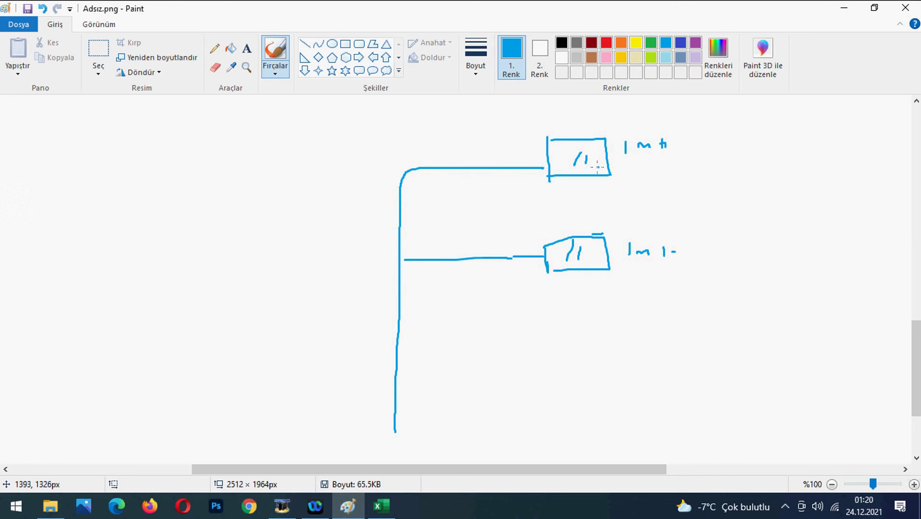
# Annotate the boxes with arrows to 1 and 1,1, circle the riser base, lower junction and lower label, and draw a curved arrow toward the lower box.
pyautogui.moveTo(597, 167); pyautogui.dragTo(637, 175)
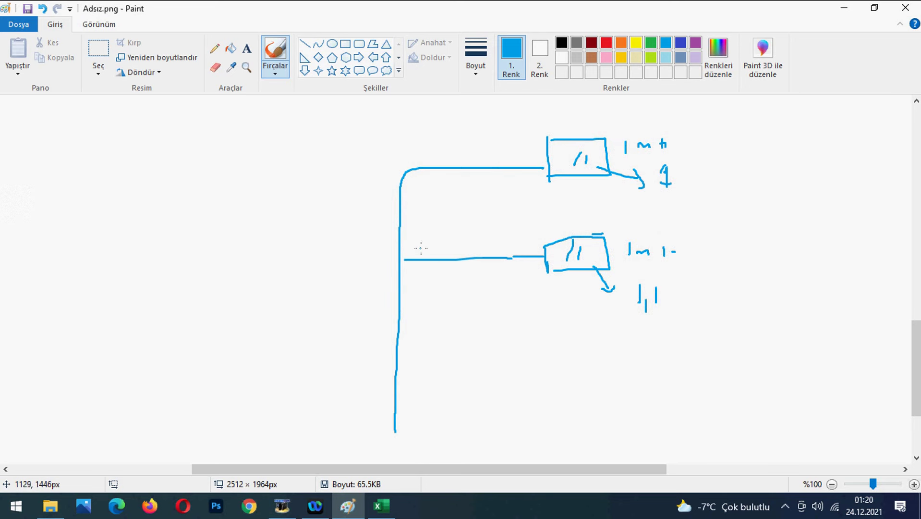
pyautogui.moveTo(420, 248)
pyautogui.mouseDown()
pyautogui.moveTo(417, 267)
pyautogui.moveTo(514, 287)
pyautogui.mouseUp()
pyautogui.moveTo(419, 424); pyautogui.dragTo(404, 434)
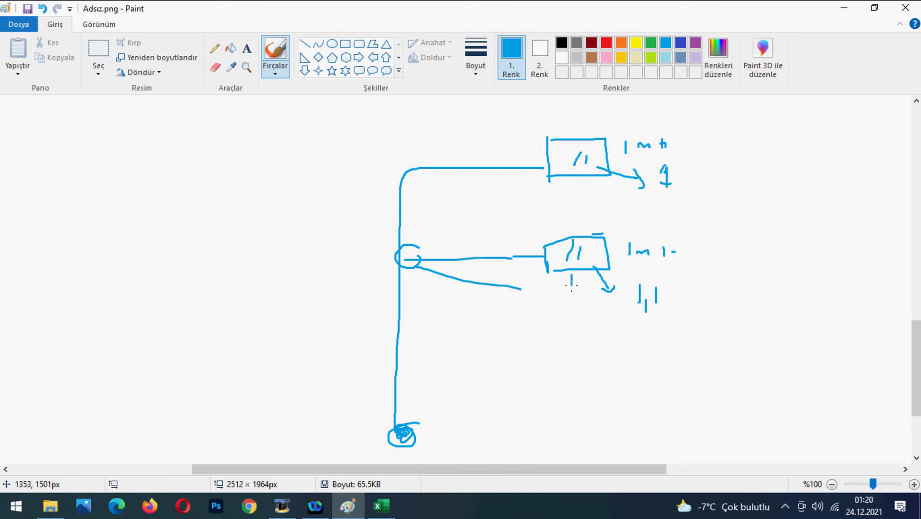
pyautogui.moveTo(447, 357)
pyautogui.mouseDown()
pyautogui.moveTo(556, 305)
pyautogui.moveTo(570, 314)
pyautogui.mouseUp()
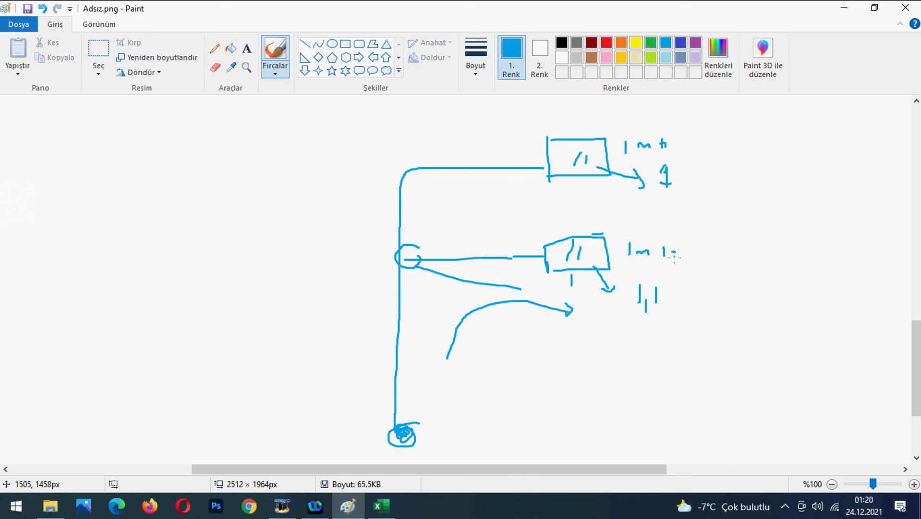
pyautogui.moveTo(678, 231)
pyautogui.mouseDown()
pyautogui.moveTo(655, 257)
pyautogui.moveTo(691, 246)
pyautogui.mouseUp()
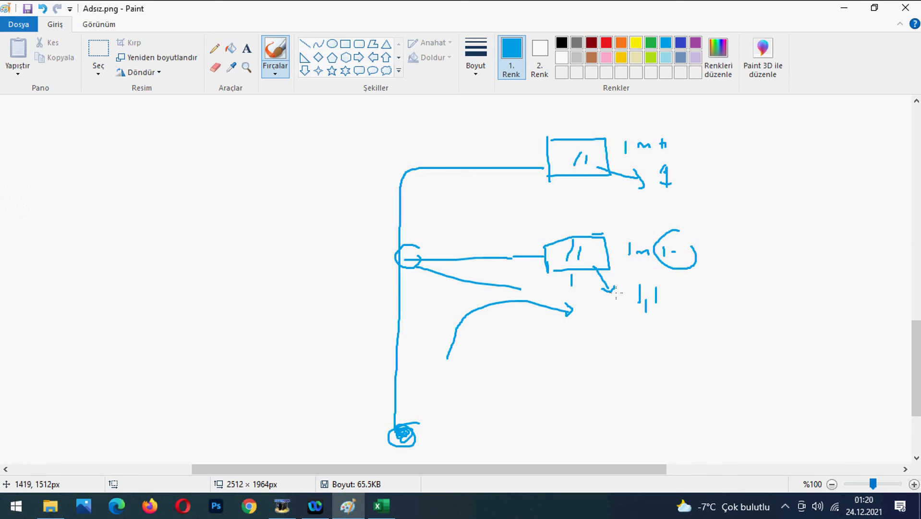